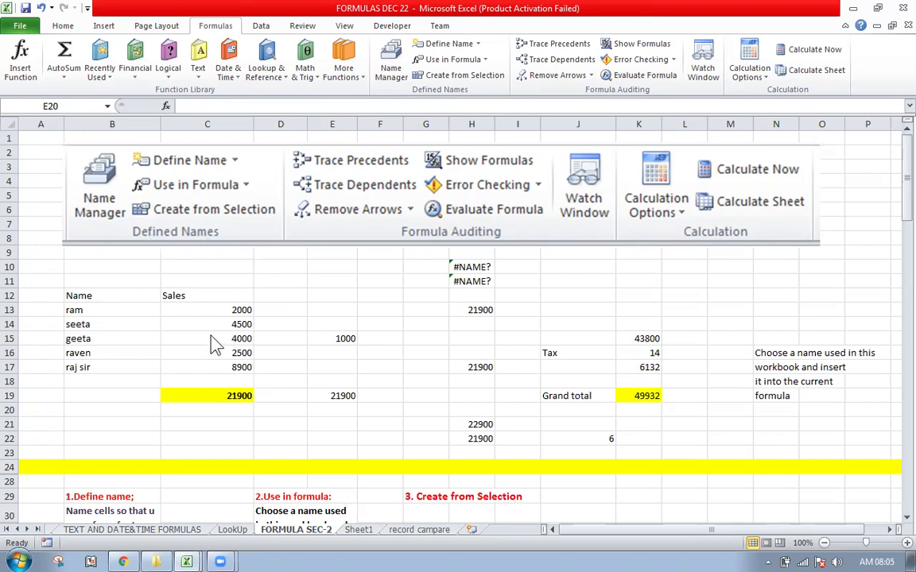
# Select a Sales cell, then delete the Sales_total name in Name Manager.
pyautogui.moveTo(227, 310)
pyautogui.mouseDown()
pyautogui.moveTo(219, 375)
pyautogui.moveTo(225, 367)
pyautogui.mouseUp()
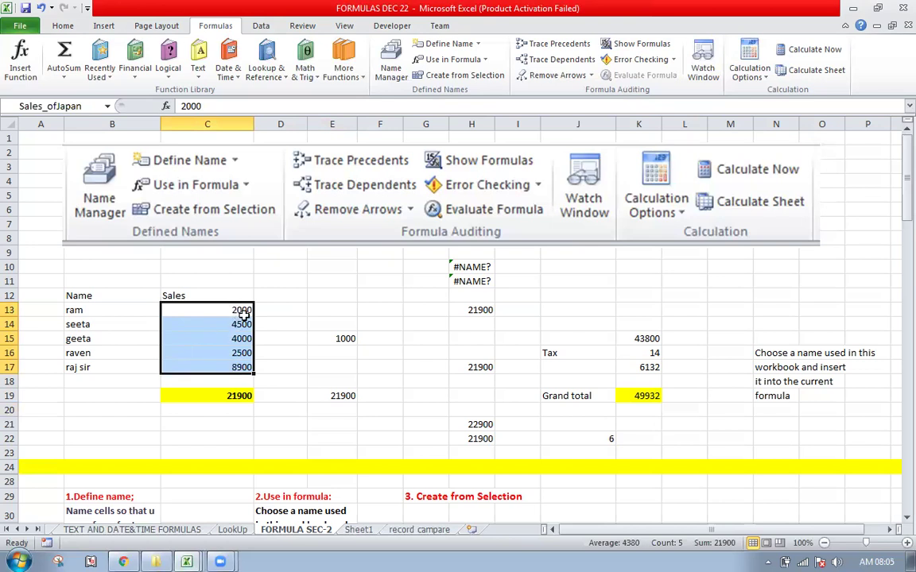
pyautogui.click(208, 340)
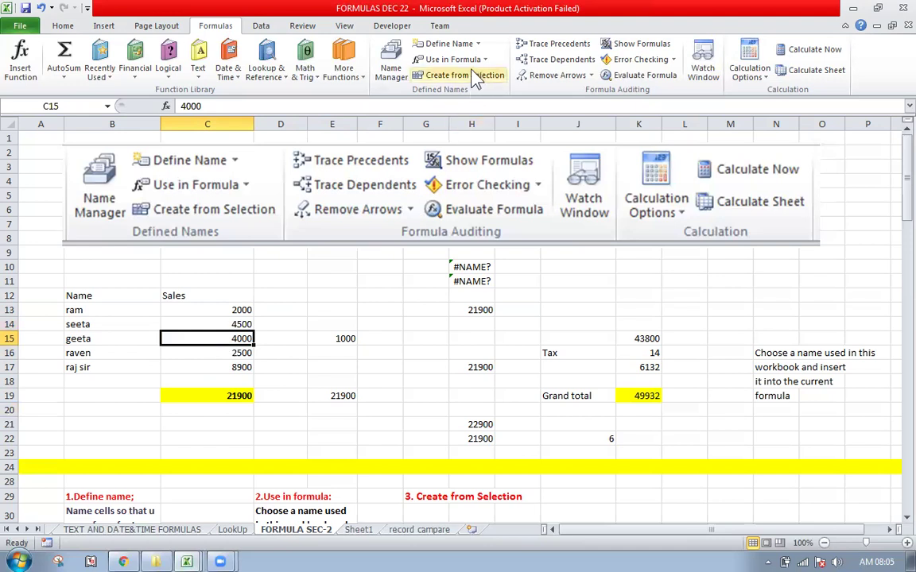
pyautogui.click(391, 68)
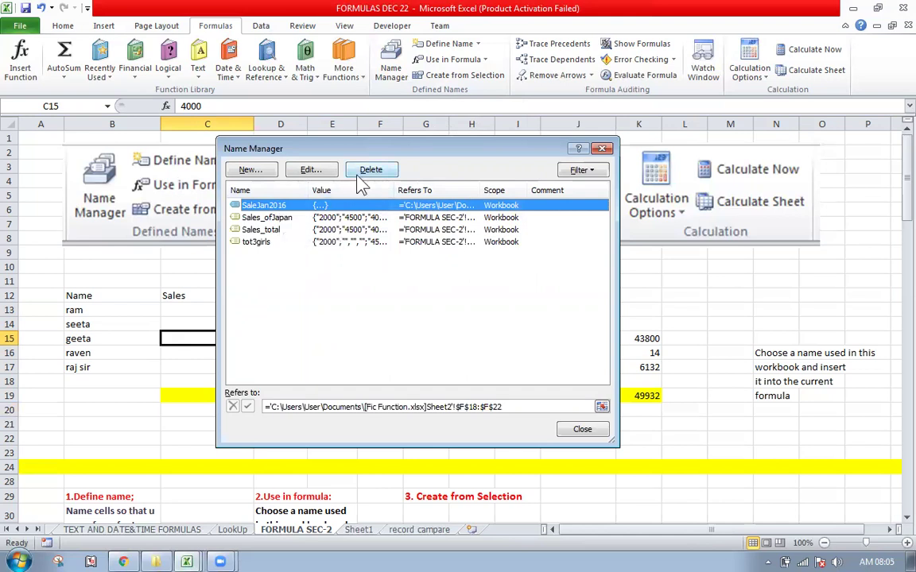
pyautogui.click(258, 229)
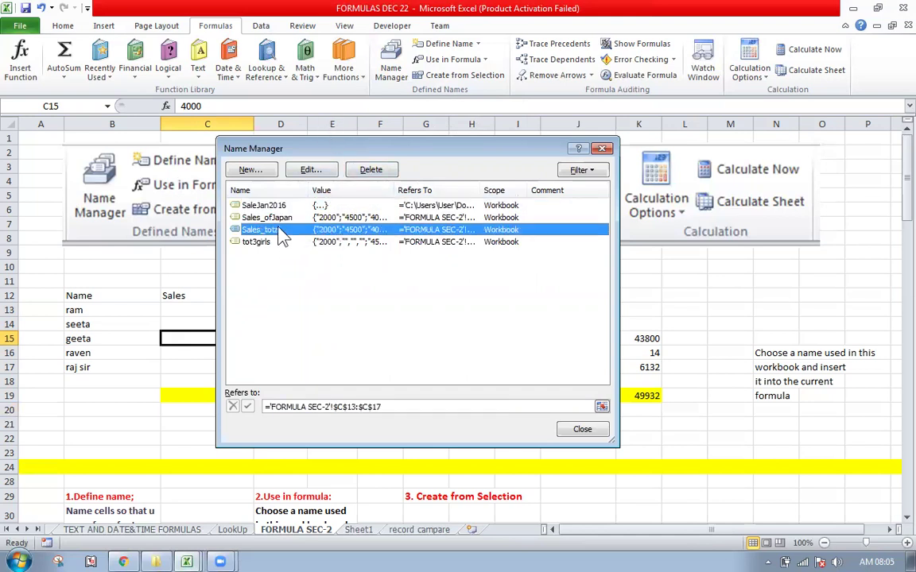
pyautogui.click(367, 170)
pyautogui.click(429, 318)
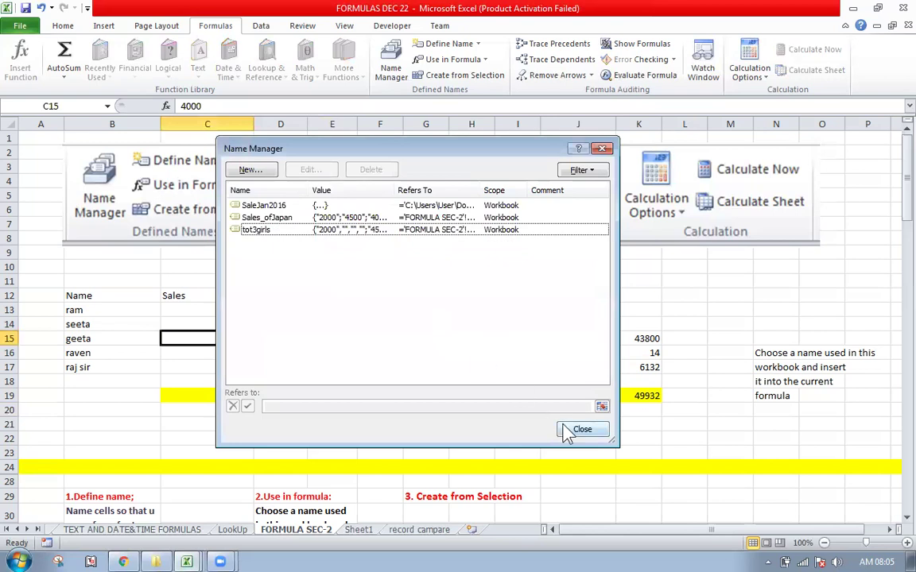
pyautogui.click(567, 433)
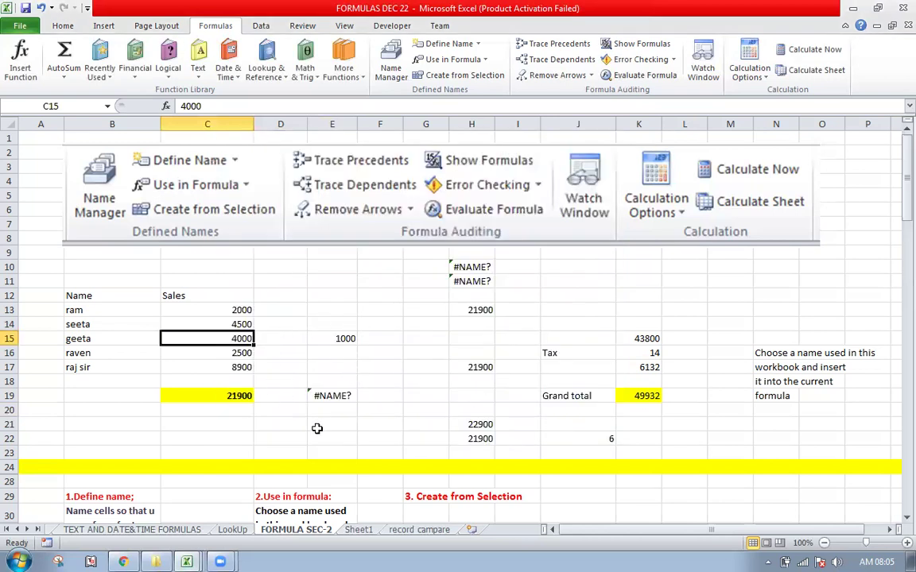
# Check E19's #NAME? formula and select the Sales figures C13:C17.
pyautogui.click(330, 395)
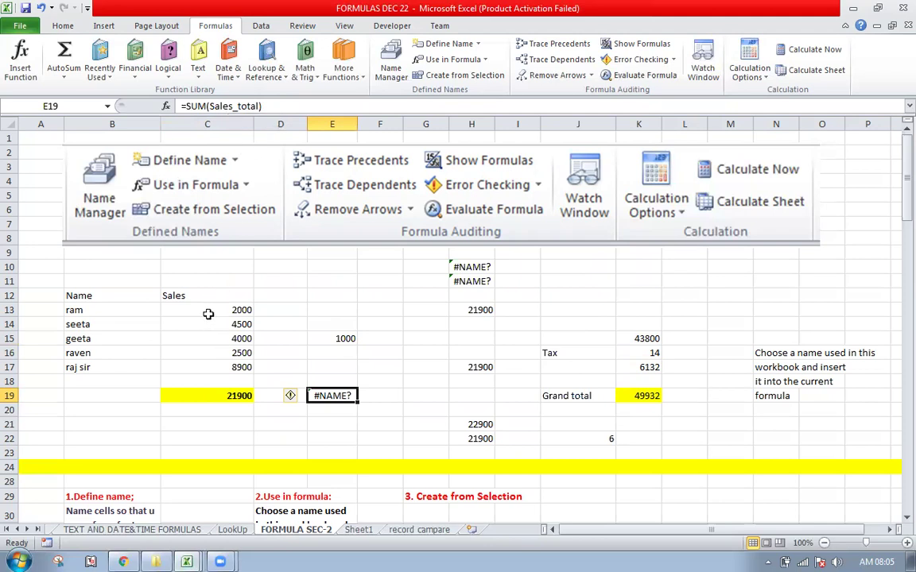
pyautogui.moveTo(203, 297); pyautogui.dragTo(203, 366)
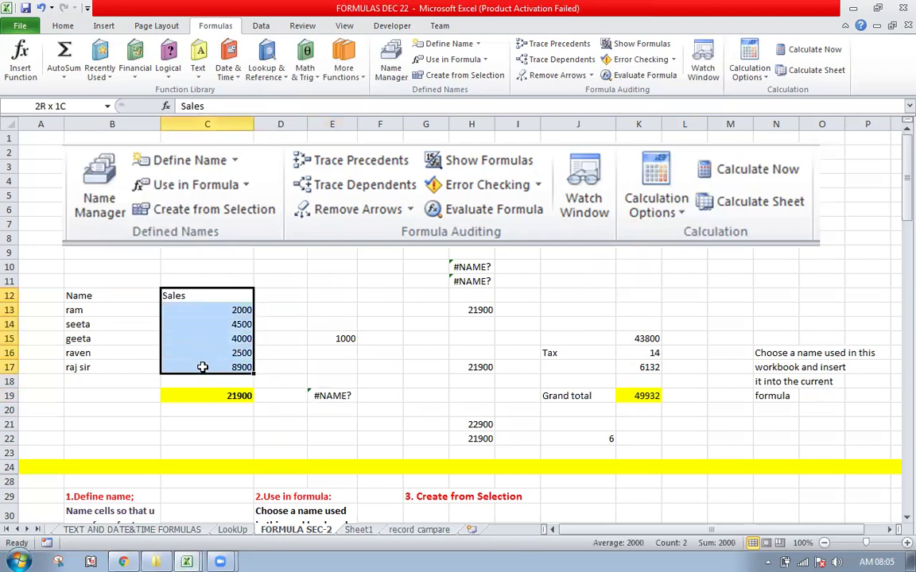
pyautogui.click(267, 340)
pyautogui.moveTo(239, 309); pyautogui.dragTo(221, 368)
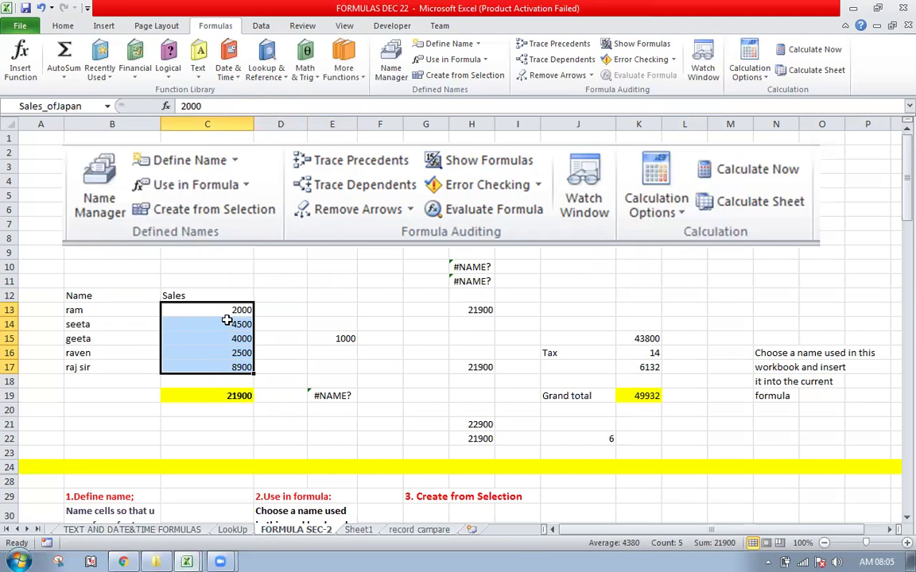
pyautogui.moveTo(208, 311); pyautogui.dragTo(210, 370)
# Define C13:C17 as Sales_total, then begin a =sum( formula in E21.
pyautogui.click(479, 45)
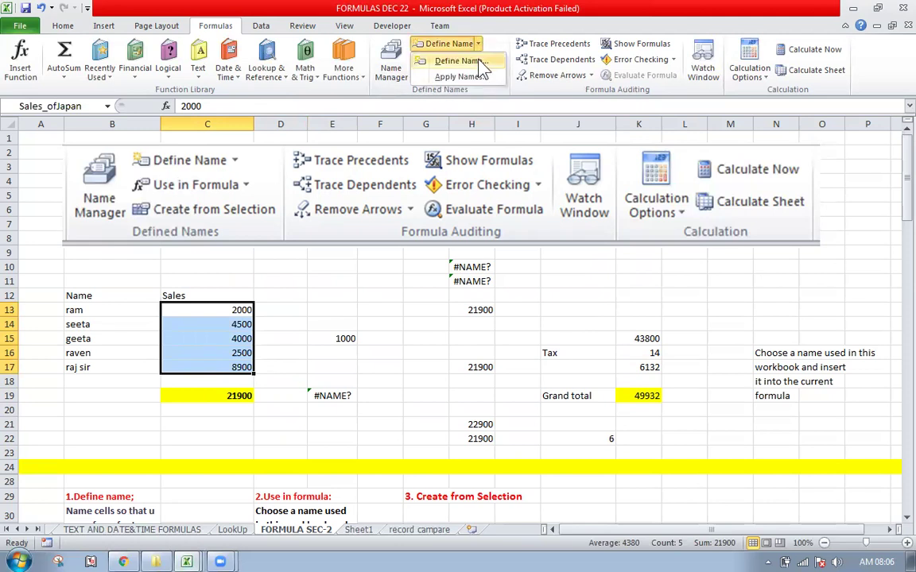
pyautogui.click(462, 61)
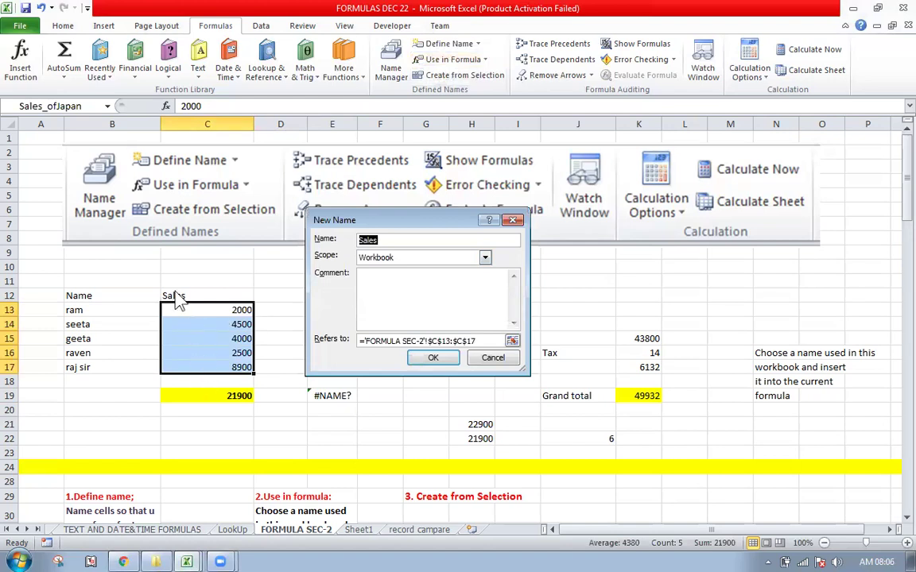
pyautogui.click(407, 240)
pyautogui.write('_')
pyautogui.click(432, 358)
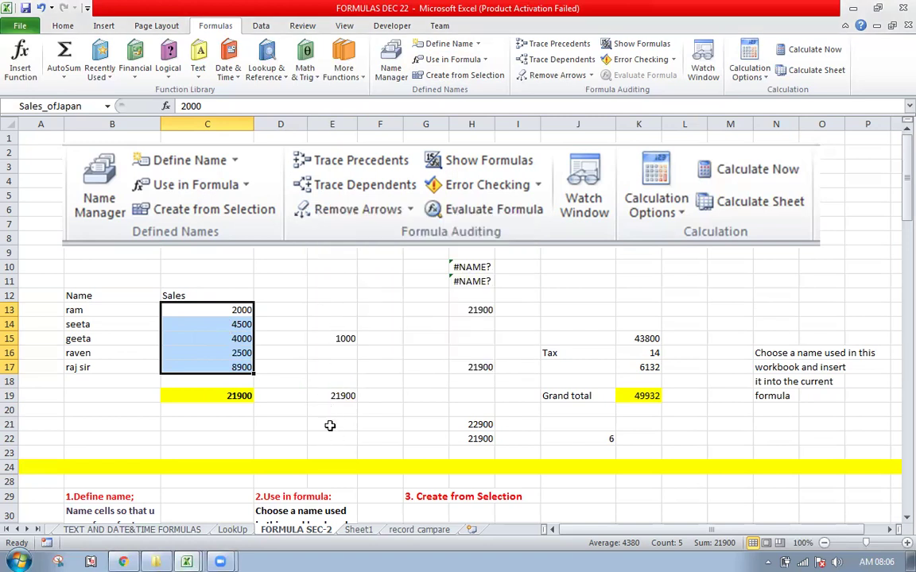
pyautogui.click(329, 425)
pyautogui.write('=sum')
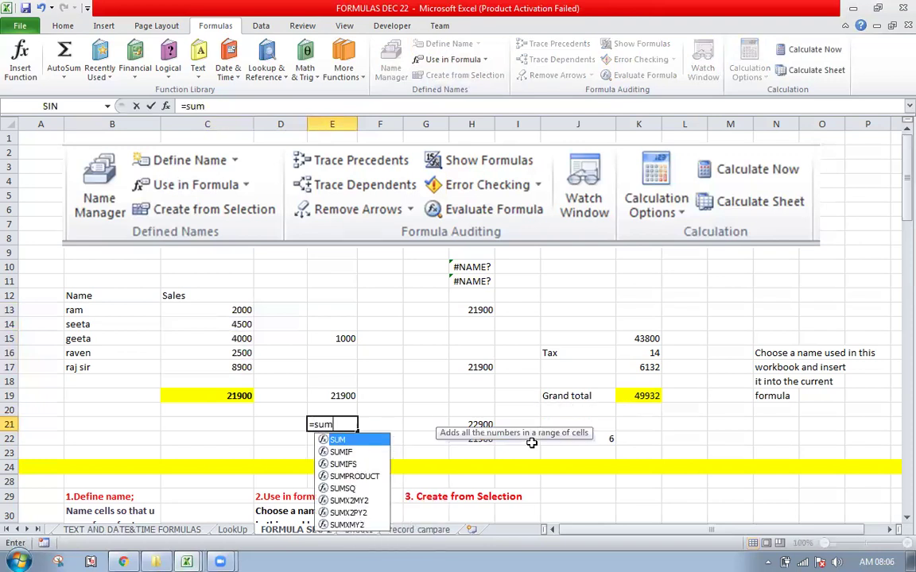
pyautogui.write('(')
# Complete E21 as =sum(Sales_total), inserting the name from Use in Formula.
pyautogui.moveTo(234, 310); pyautogui.dragTo(229, 368)
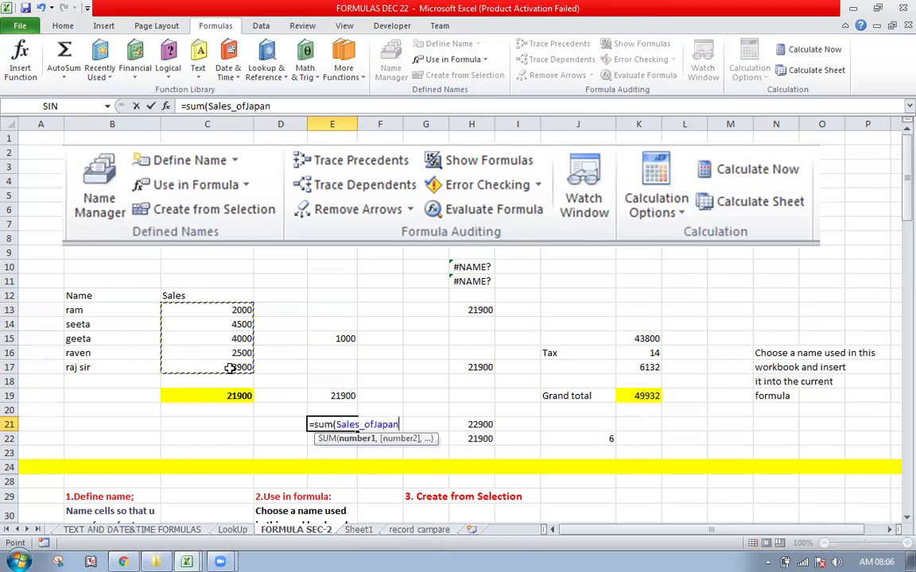
pyautogui.write(')')
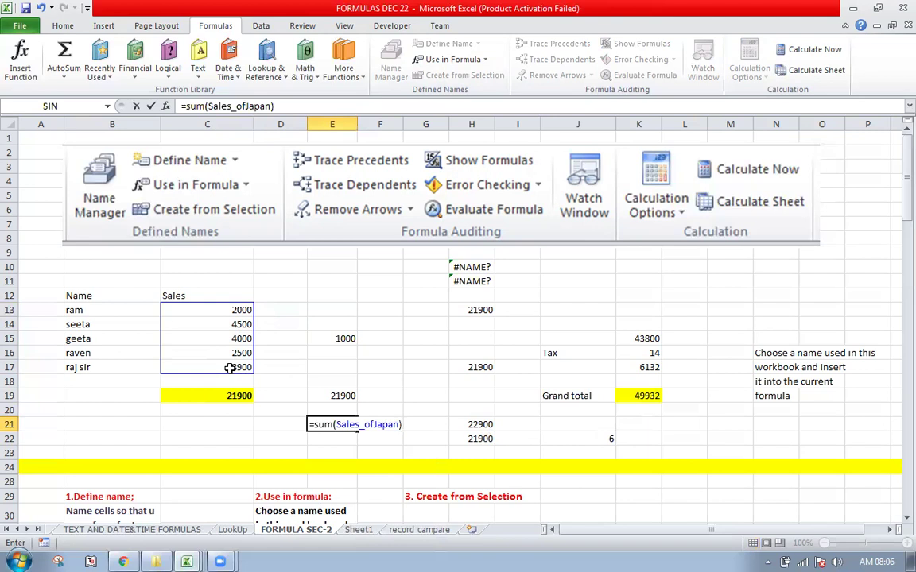
pyautogui.press('BackSpace')
pyautogui.press('BackSpace')
pyautogui.press('BackSpace')
pyautogui.press('BackSpace')
pyautogui.press('BackSpace')
pyautogui.press('BackSpace')
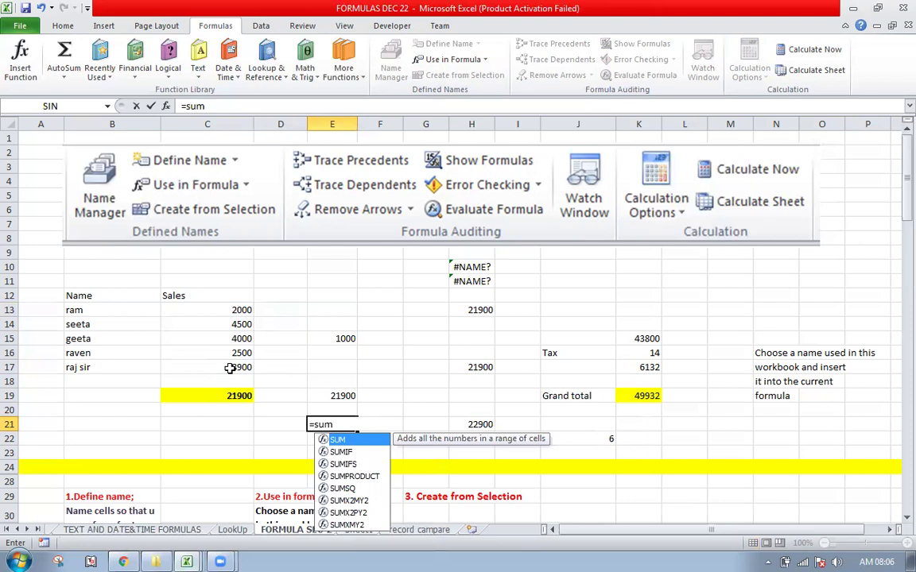
pyautogui.write('(')
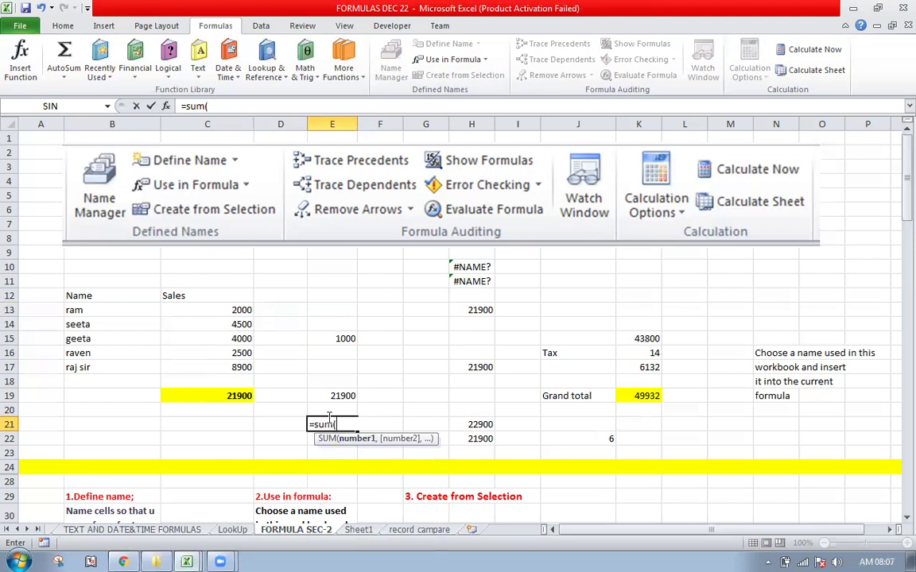
pyautogui.click(482, 61)
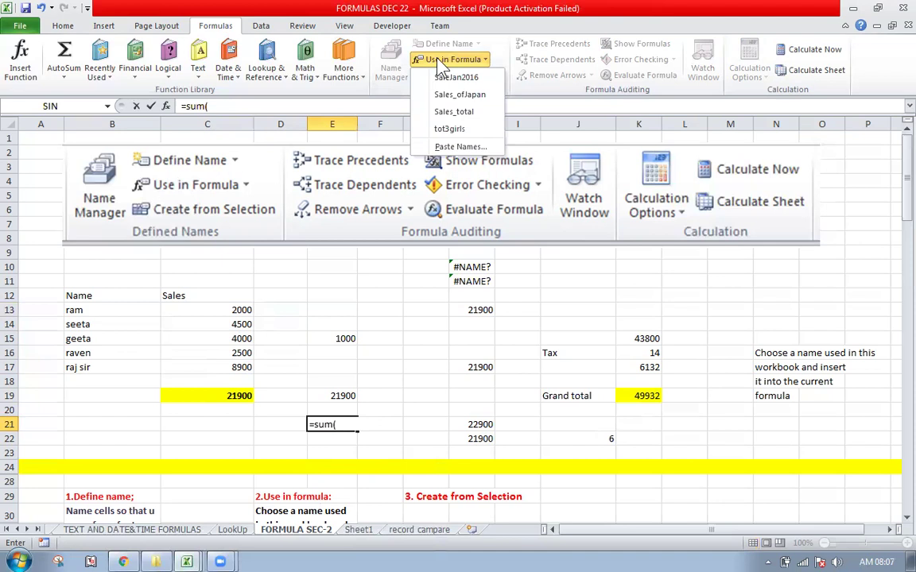
pyautogui.click(468, 113)
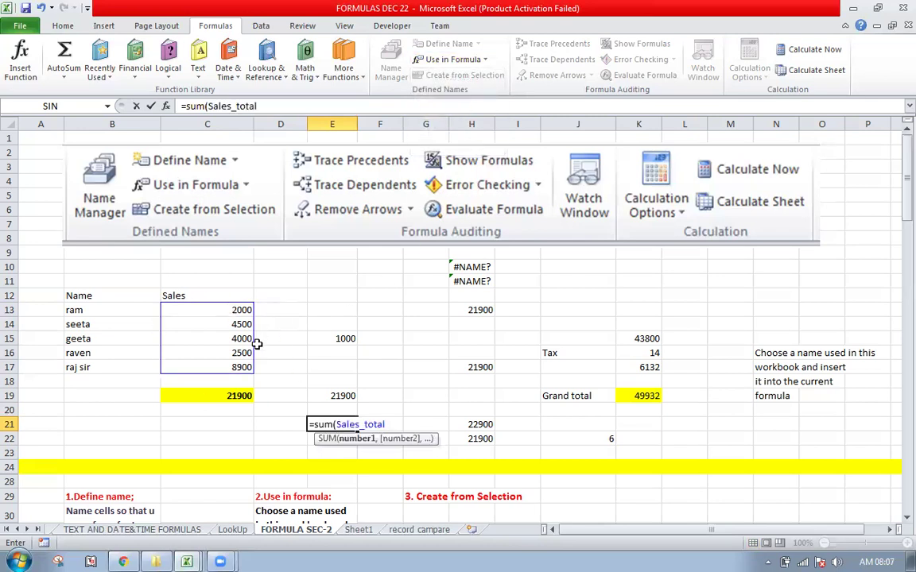
pyautogui.write(')')
pyautogui.press('Return')
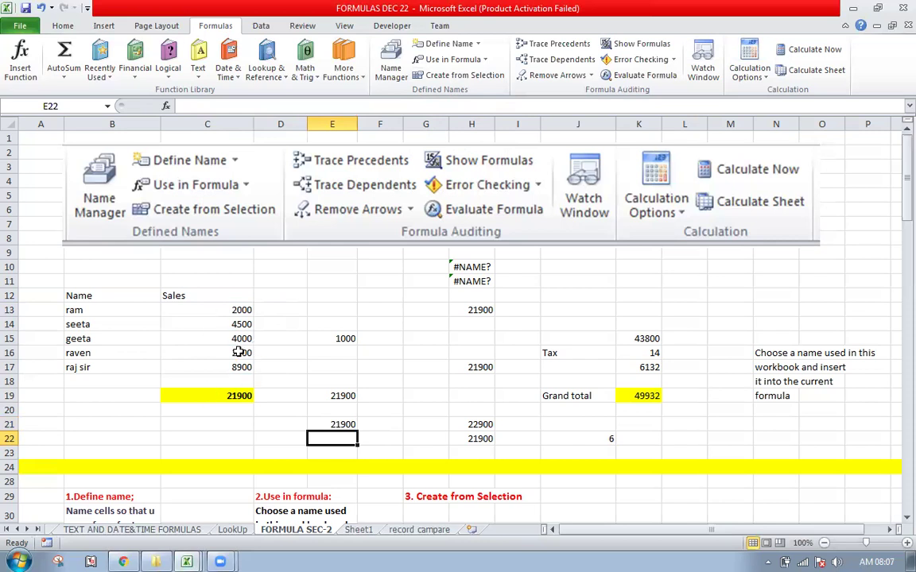
# On the record campare sheet, rename K2's salary header to feb salary and reselect D2:D7.
pyautogui.click(419, 530)
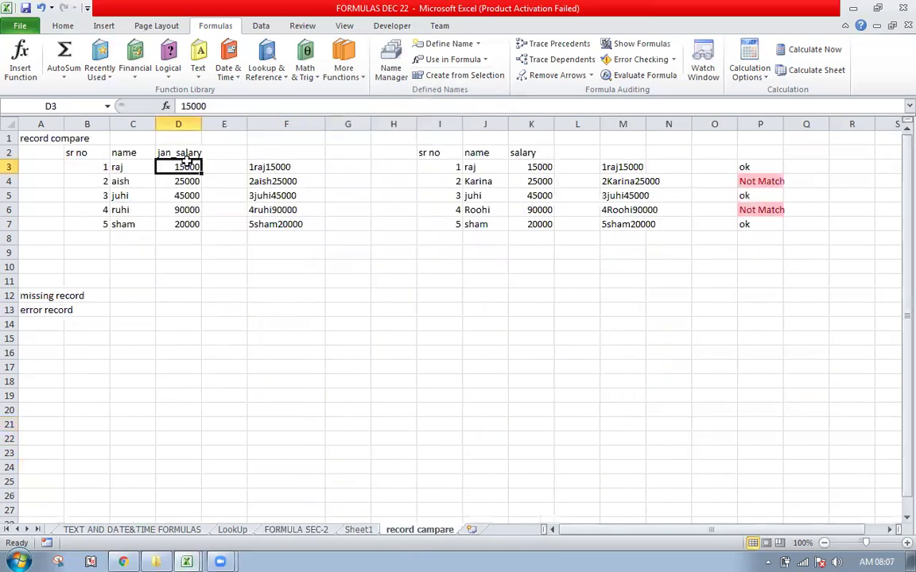
pyautogui.moveTo(188, 152); pyautogui.dragTo(184, 225)
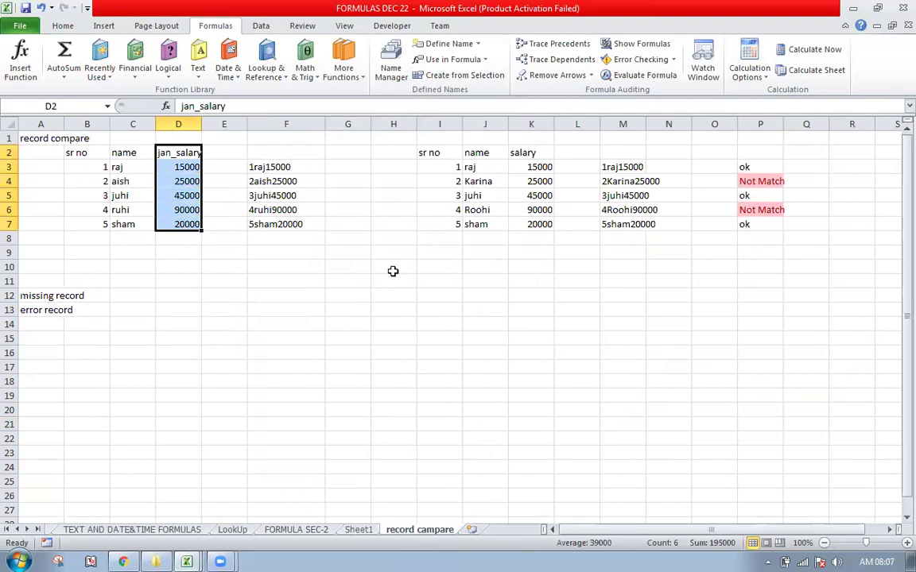
pyautogui.click(529, 152)
pyautogui.click(181, 106)
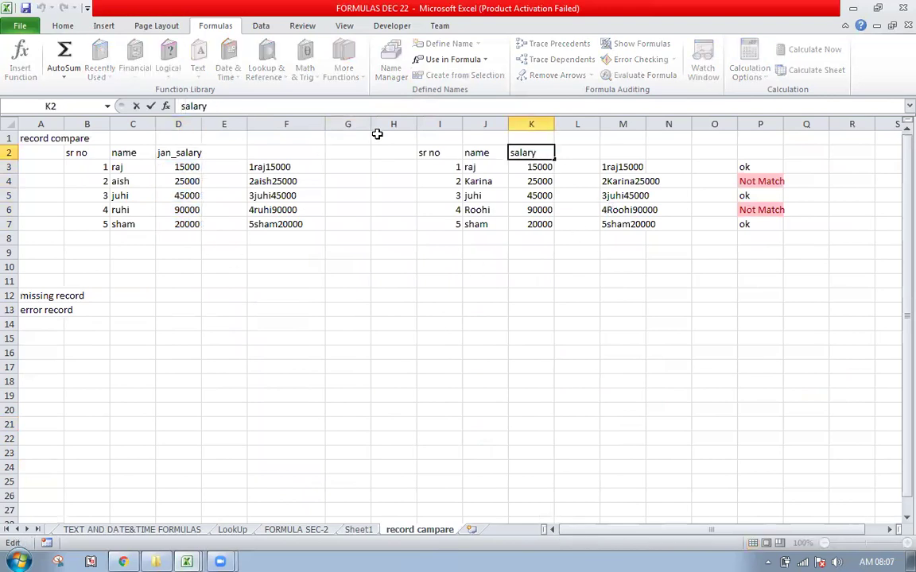
pyautogui.write('feb')
pyautogui.press('Return')
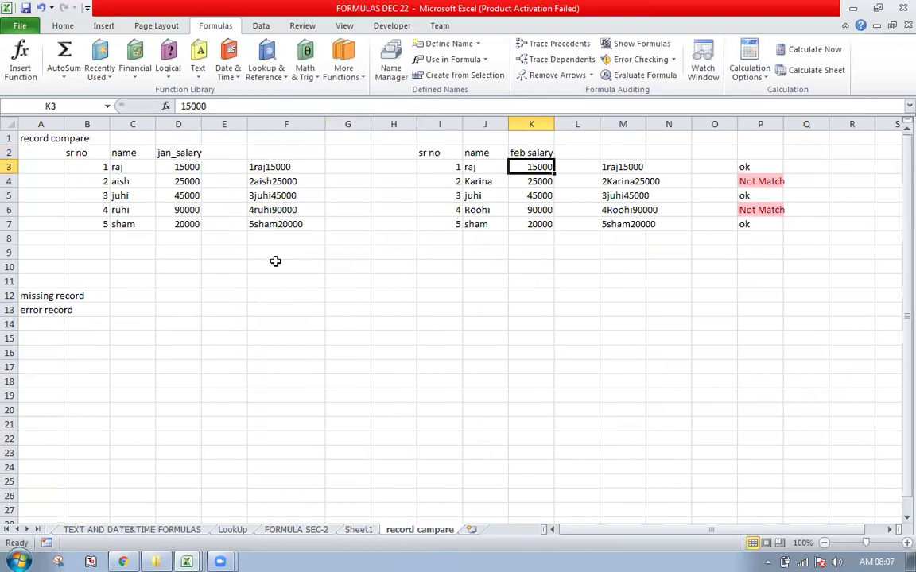
pyautogui.moveTo(172, 151); pyautogui.dragTo(176, 223)
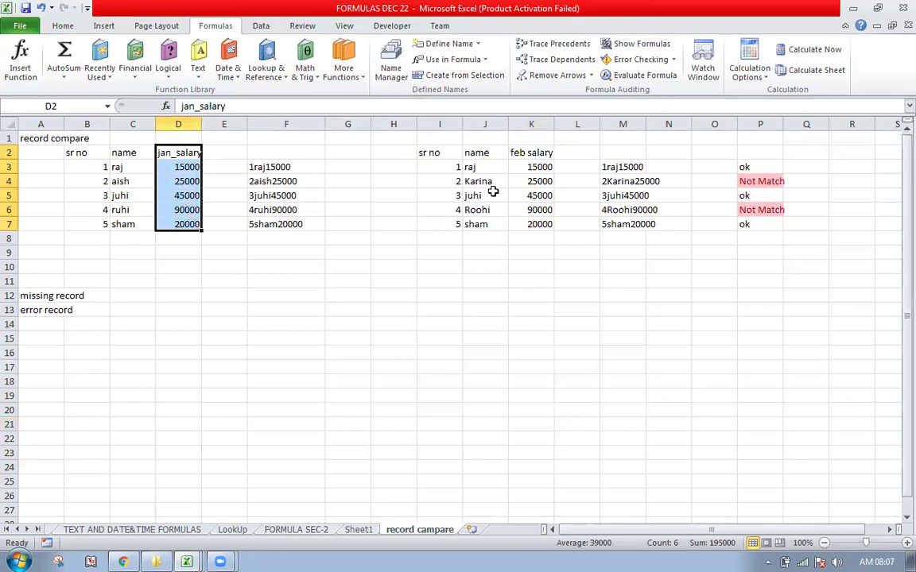
pyautogui.moveTo(531, 151); pyautogui.dragTo(530, 223)
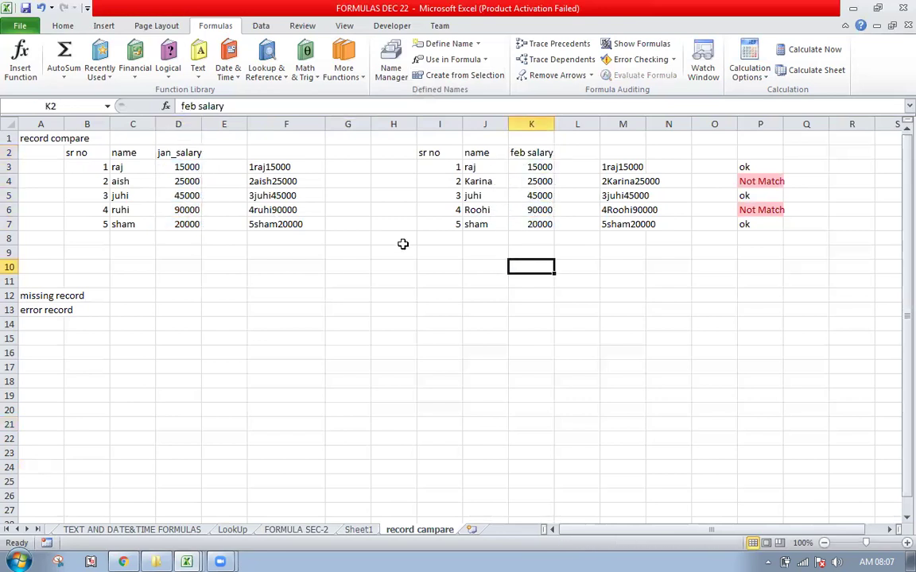
pyautogui.moveTo(181, 151); pyautogui.dragTo(183, 218)
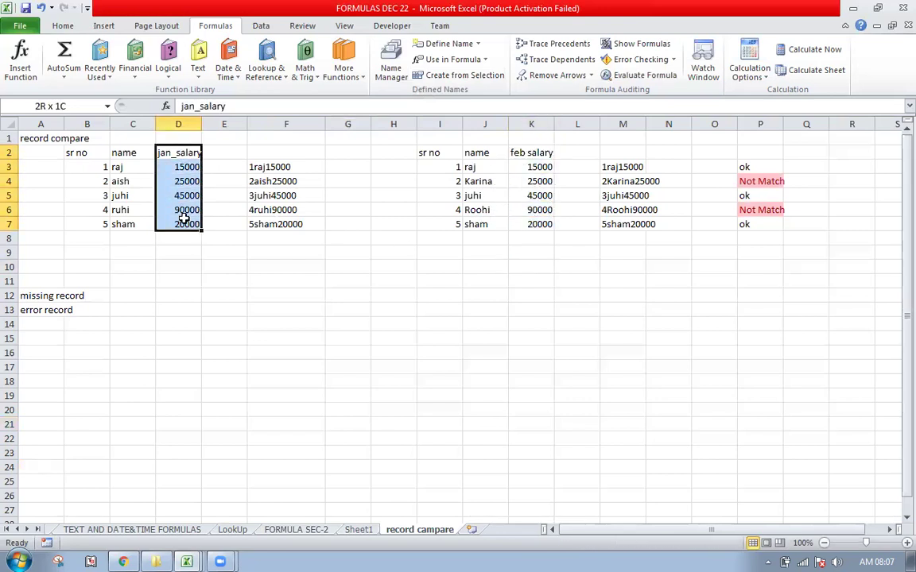
# Define the name jan_salary for the range D2:D7.
pyautogui.click(478, 44)
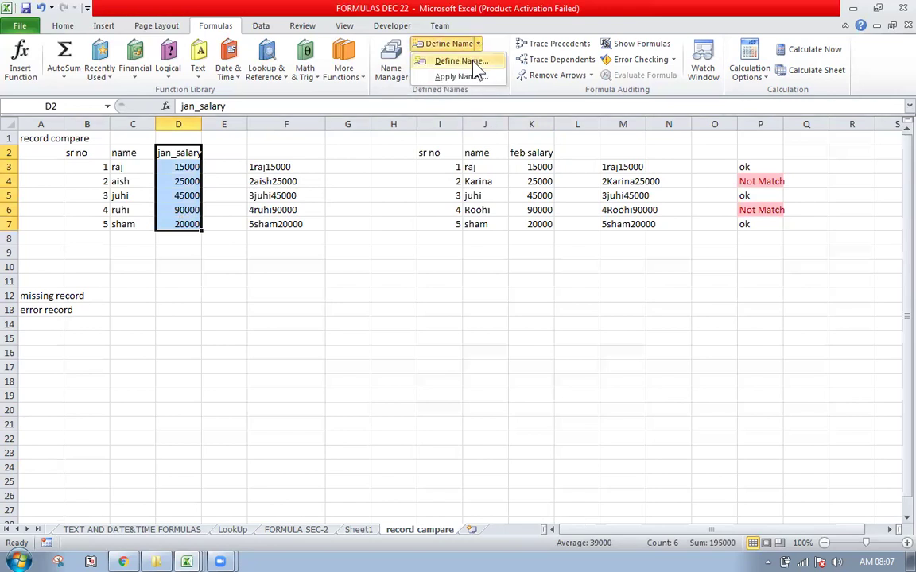
pyautogui.click(474, 64)
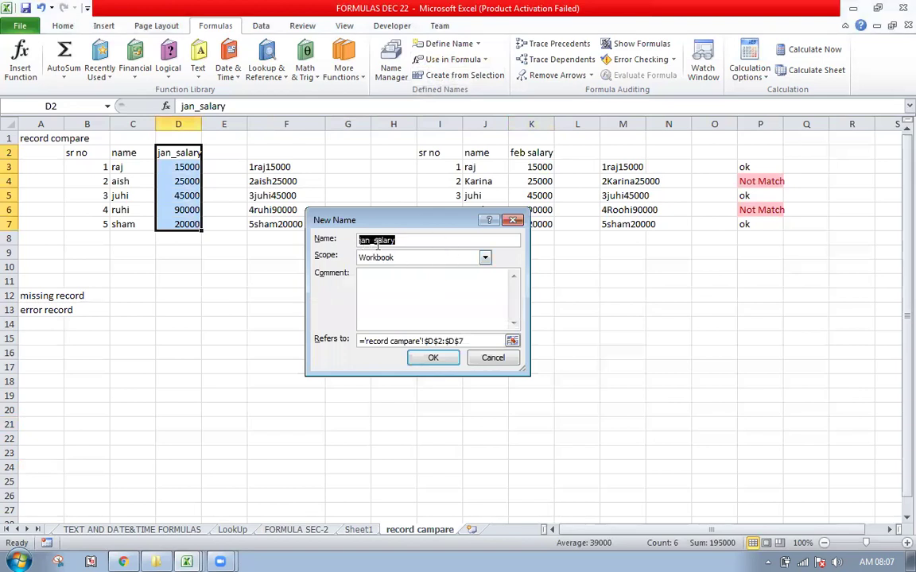
pyautogui.click(434, 358)
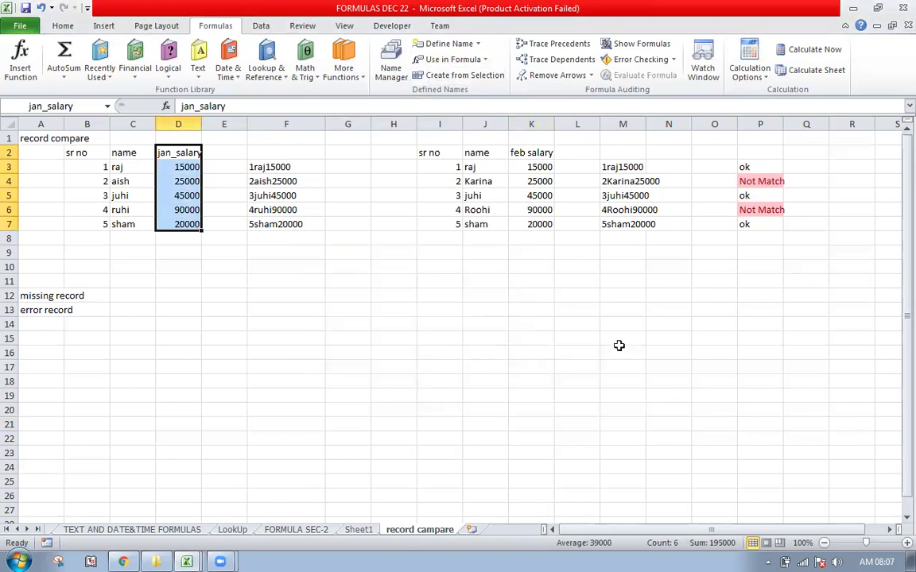
pyautogui.click(617, 350)
# Select K2:K7 and define it as feb_salary.
pyautogui.moveTo(532, 155); pyautogui.dragTo(531, 223)
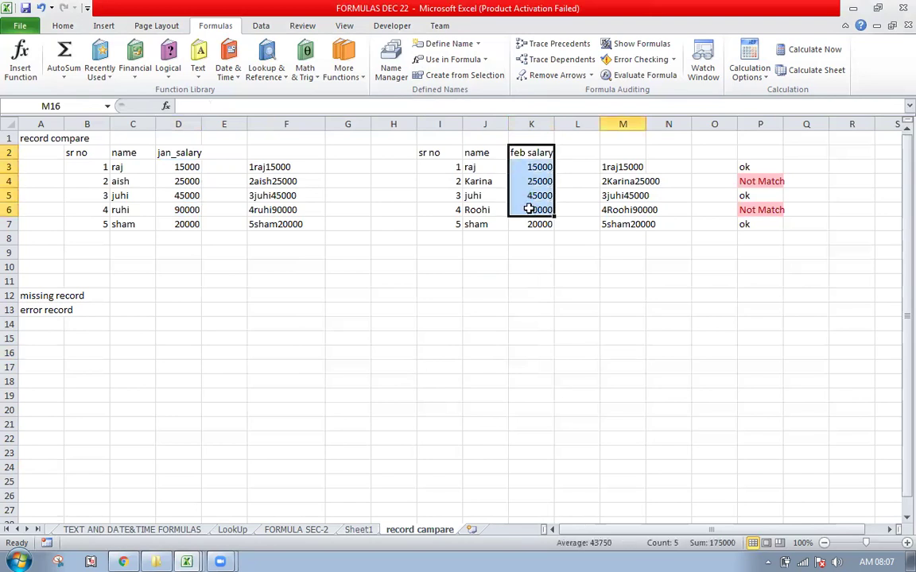
pyautogui.click(477, 46)
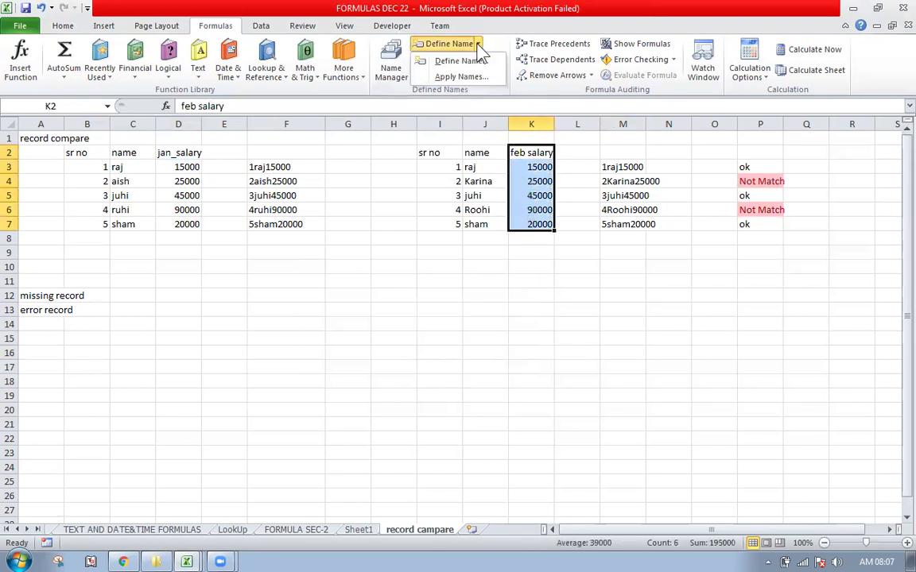
pyautogui.click(461, 61)
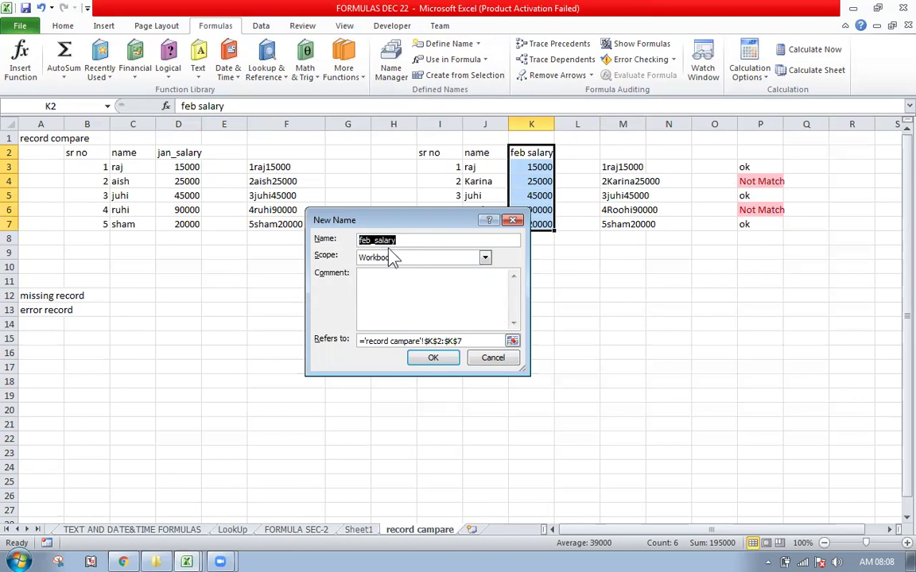
pyautogui.click(433, 357)
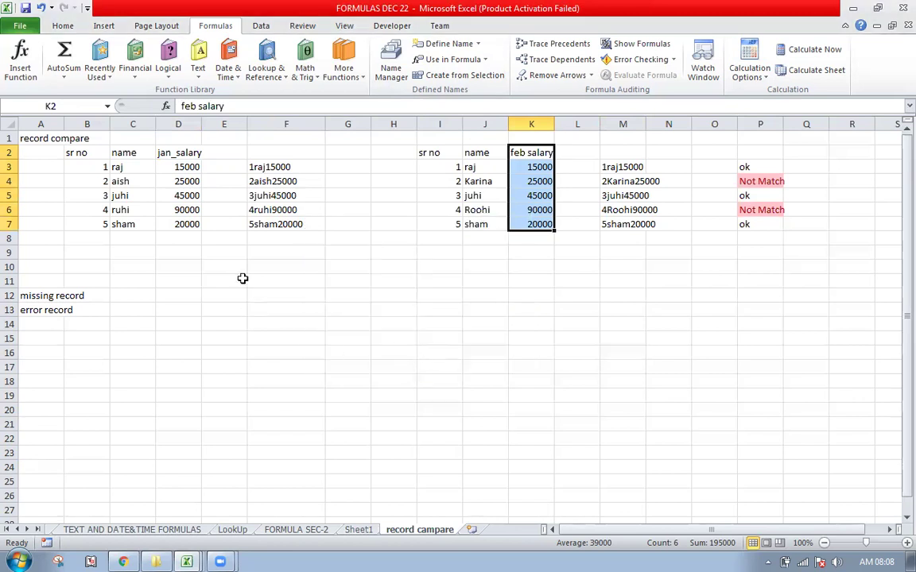
pyautogui.click(183, 200)
# In G11, enter a SUM formula combining jan_salary and feb_salary.
pyautogui.click(574, 209)
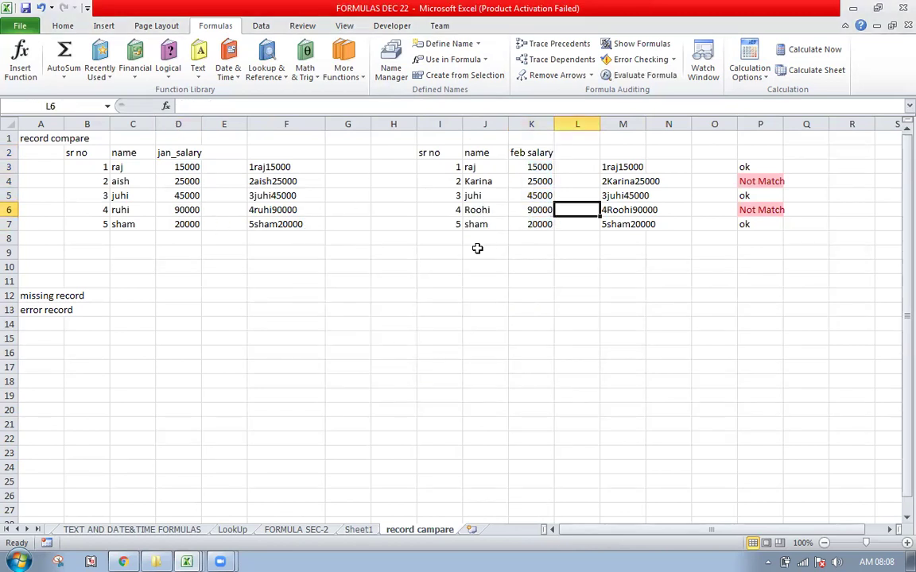
pyautogui.click(350, 280)
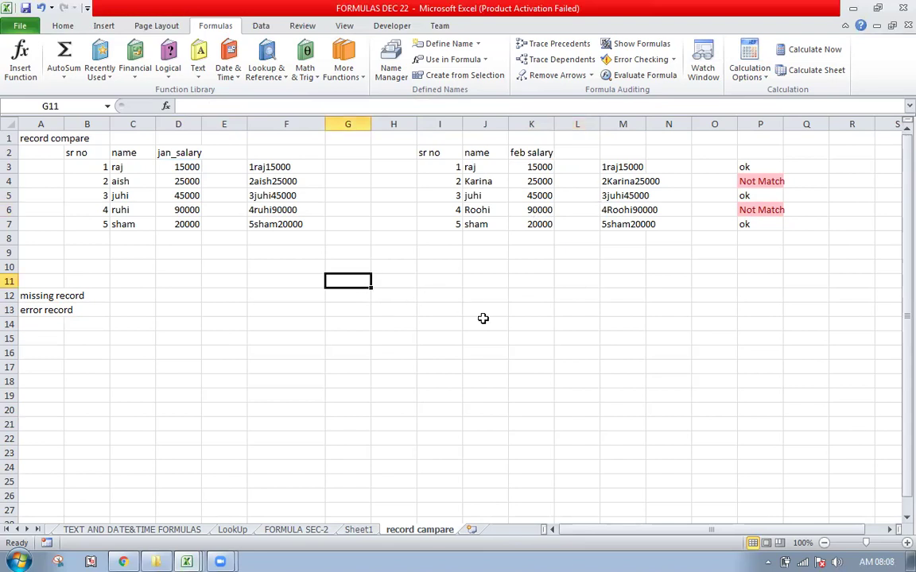
pyautogui.write('=sum(')
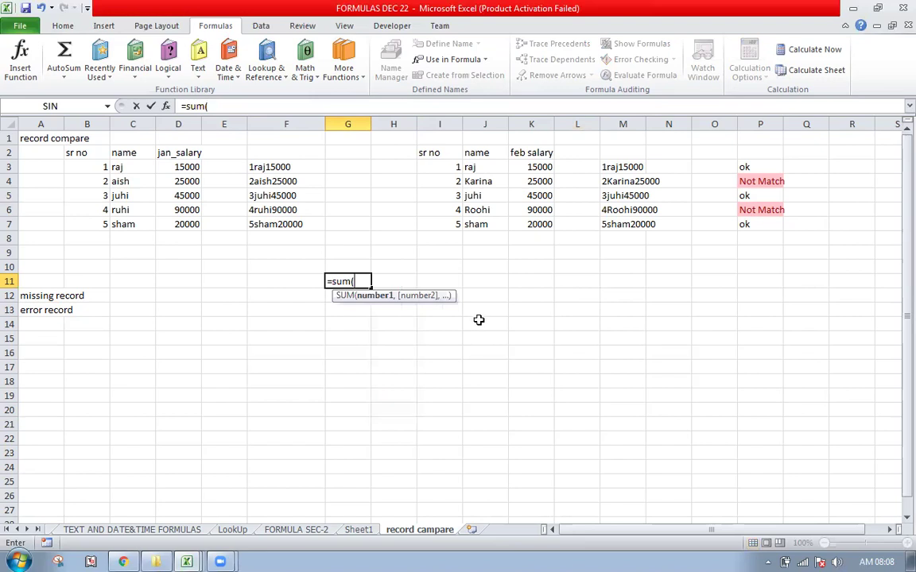
pyautogui.click(488, 62)
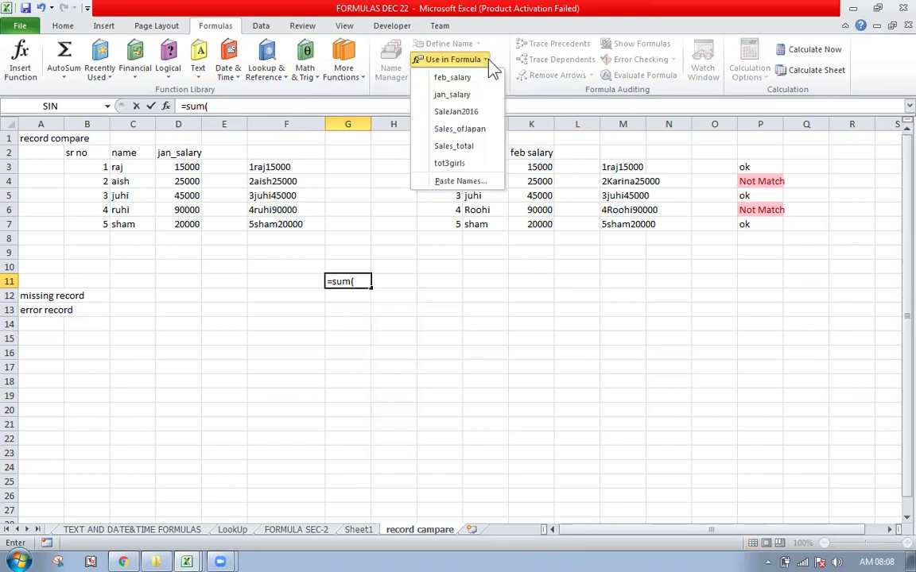
pyautogui.click(481, 94)
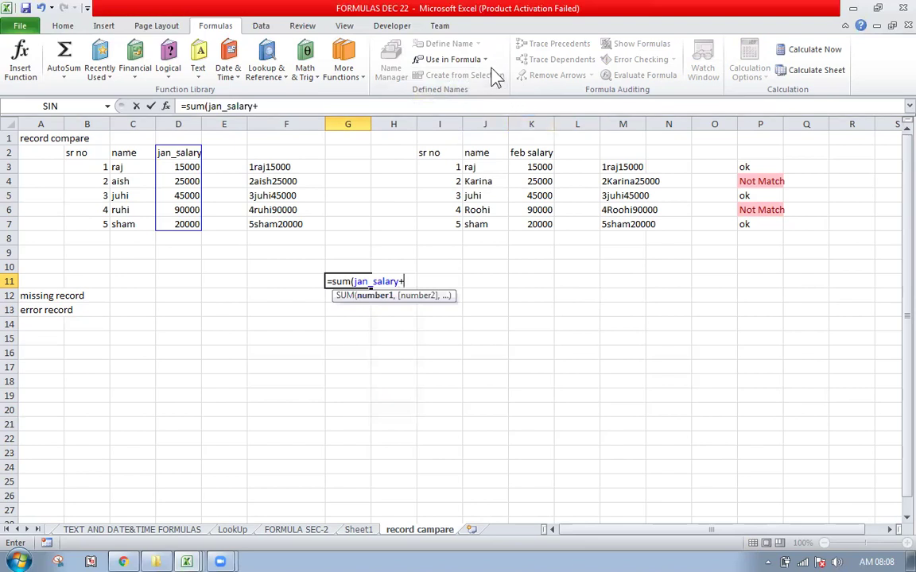
pyautogui.click(453, 60)
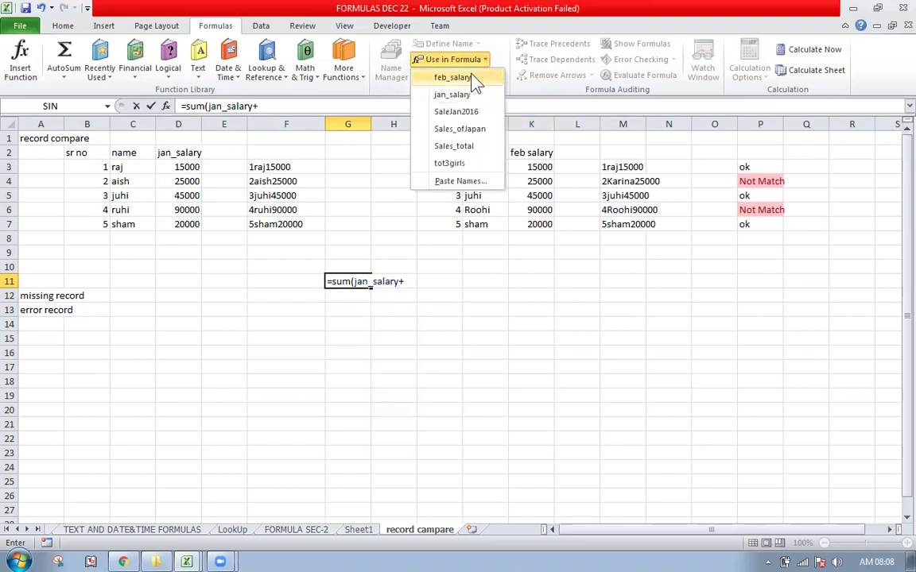
pyautogui.click(469, 77)
pyautogui.write(')')
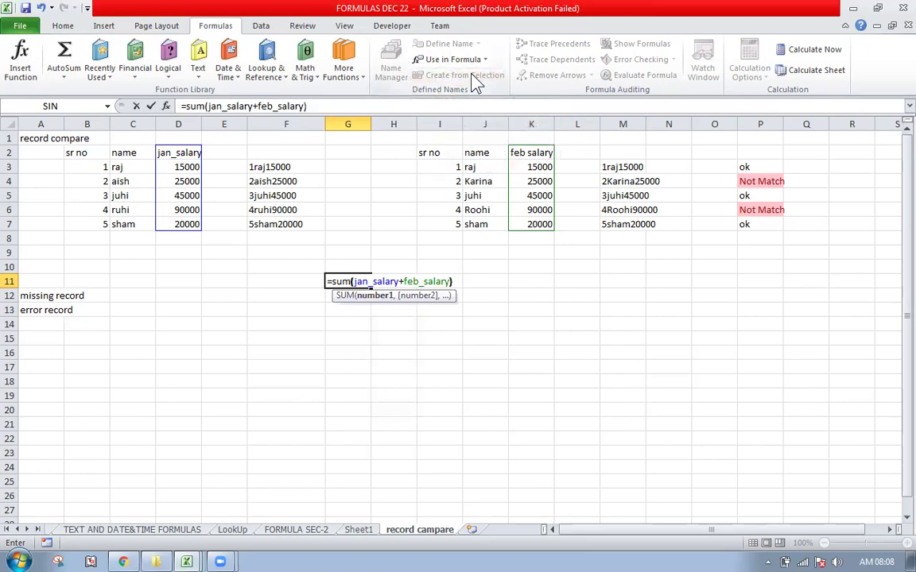
pyautogui.press('Return')
# Replace the plus in G11's formula with a comma so it shows 390000.
pyautogui.press('Up')
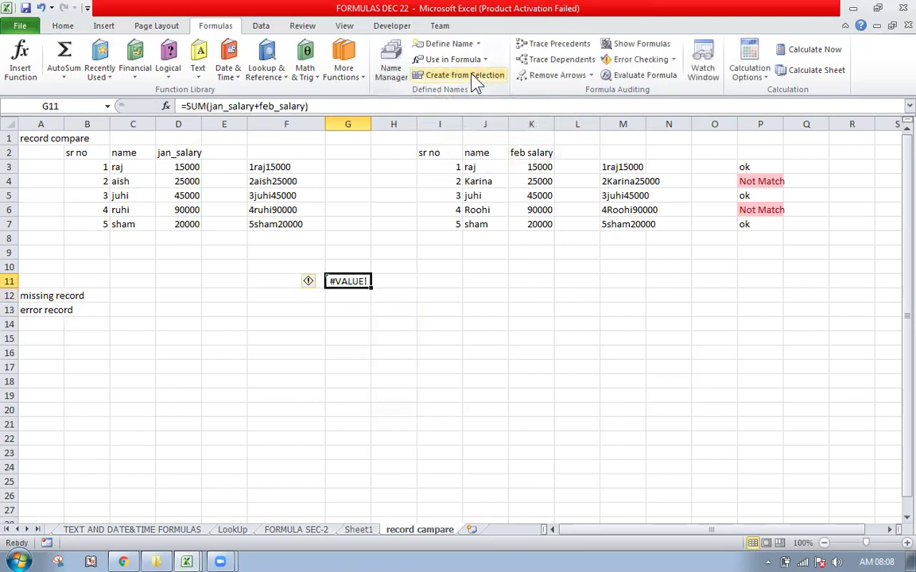
pyautogui.press('F2')
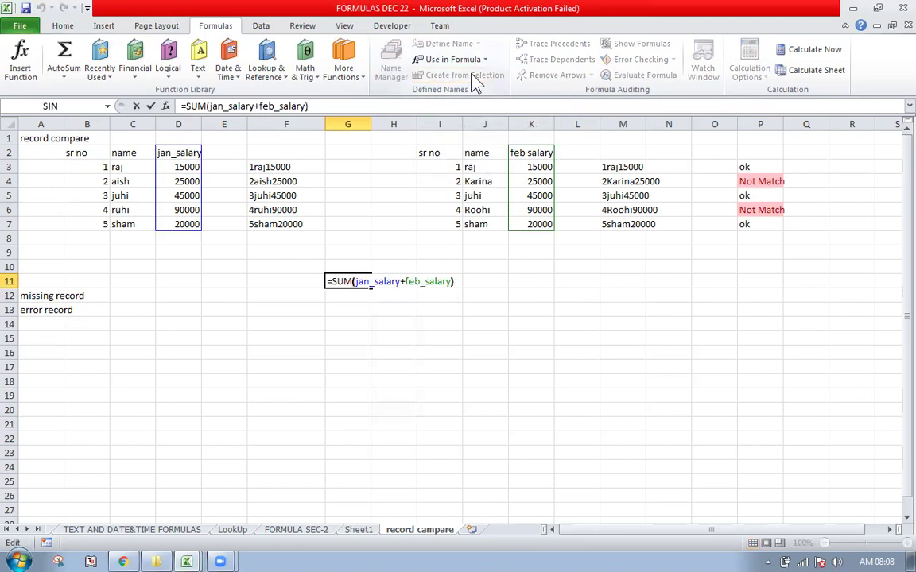
pyautogui.press('Left')
pyautogui.press('Left')
pyautogui.press('Left')
pyautogui.press('BackSpace')
pyautogui.write(',')
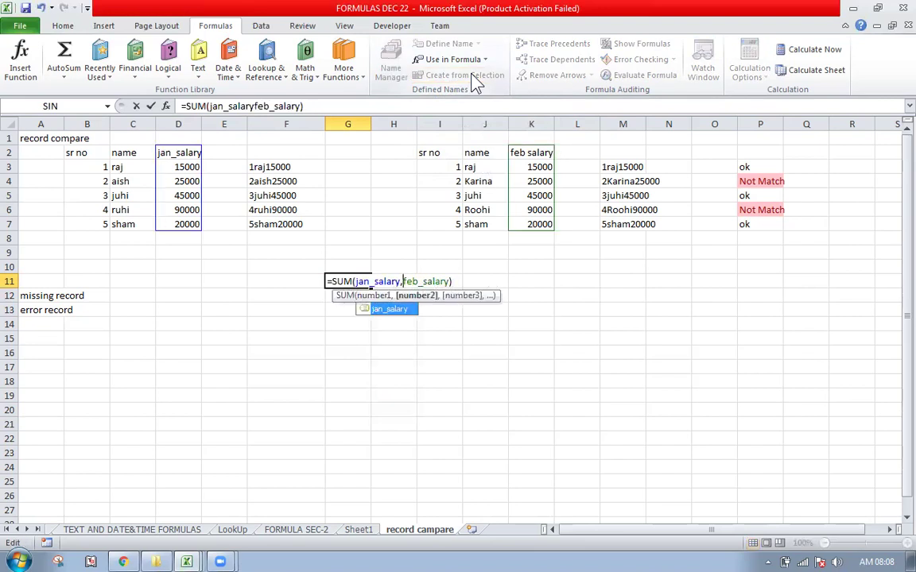
pyautogui.press('Return')
pyautogui.press('Up')
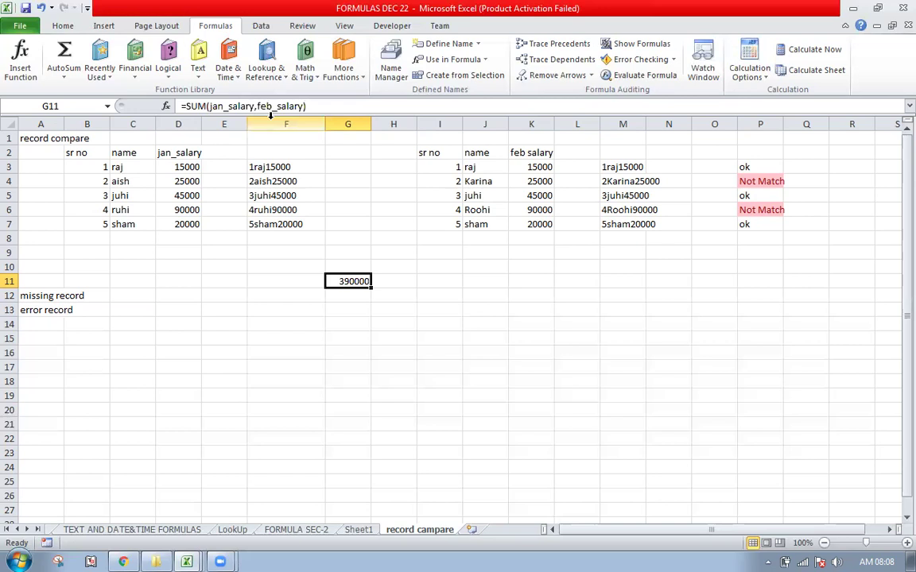
# Add record 6 in row 8 with the employee's name and salary 65000.
pyautogui.click(176, 167)
pyautogui.click(187, 224)
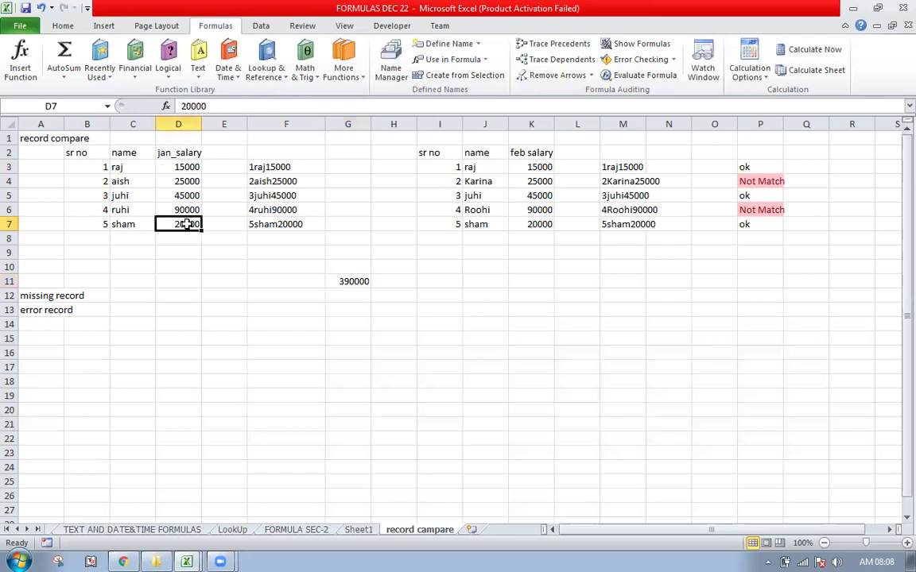
pyautogui.click(108, 239)
pyautogui.write('6')
pyautogui.press('Tab')
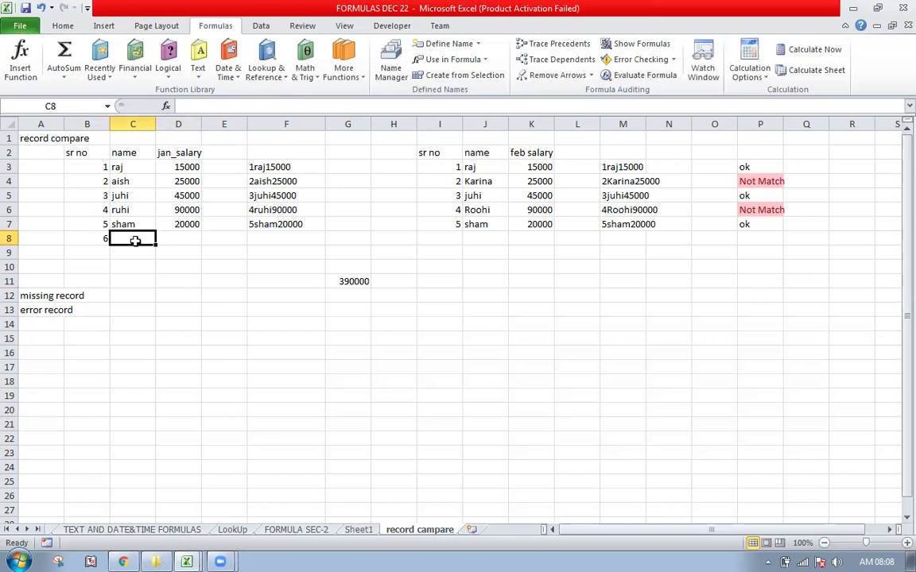
pyautogui.write('karin')
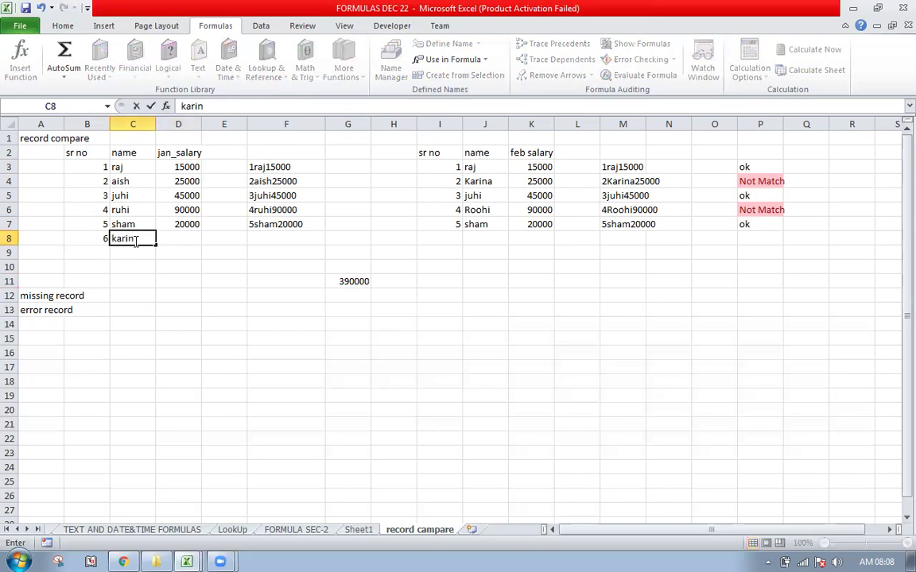
pyautogui.press('Tab')
pyautogui.write('65000')
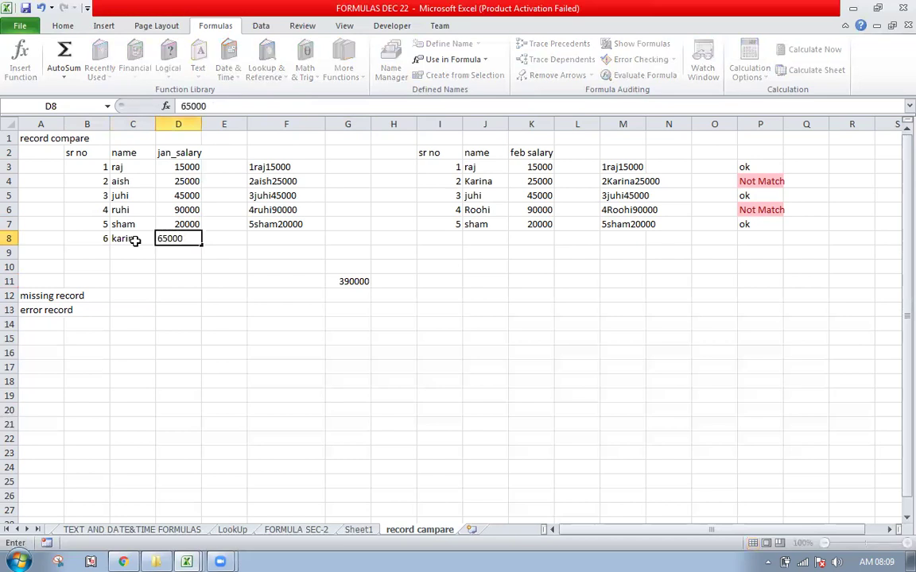
pyautogui.press('Tab')
pyautogui.press('Left')
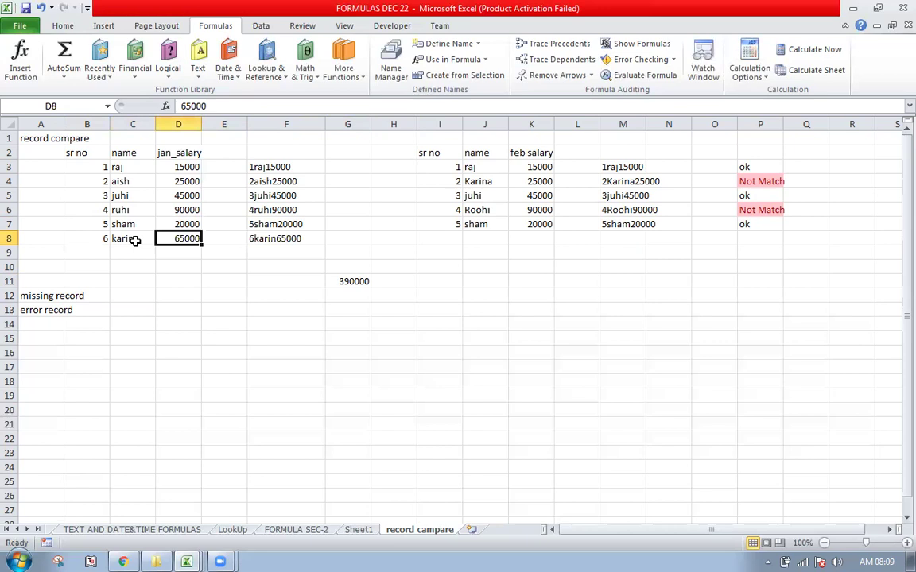
# Extend jan_salary's reference to $D$2:$D$8 in Name Manager and save the change.
pyautogui.click(189, 181)
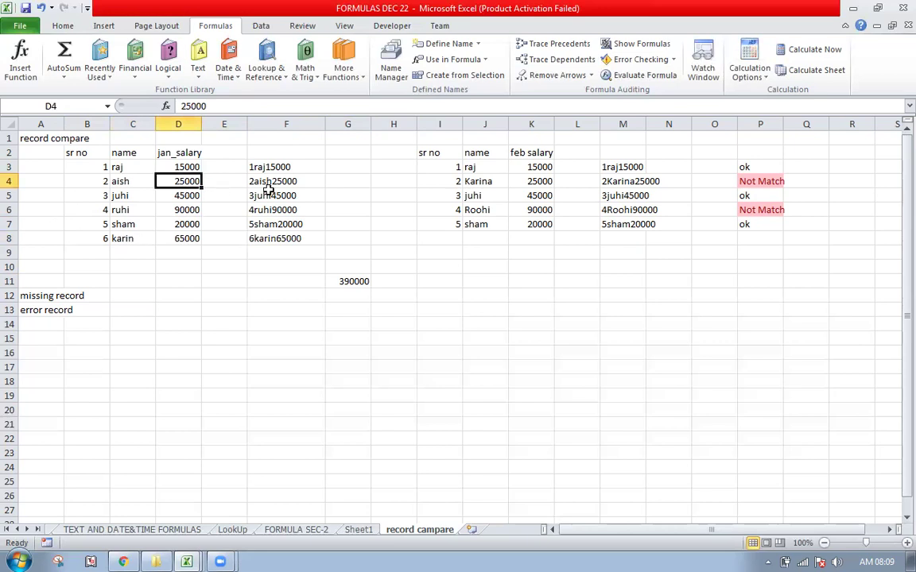
pyautogui.click(393, 67)
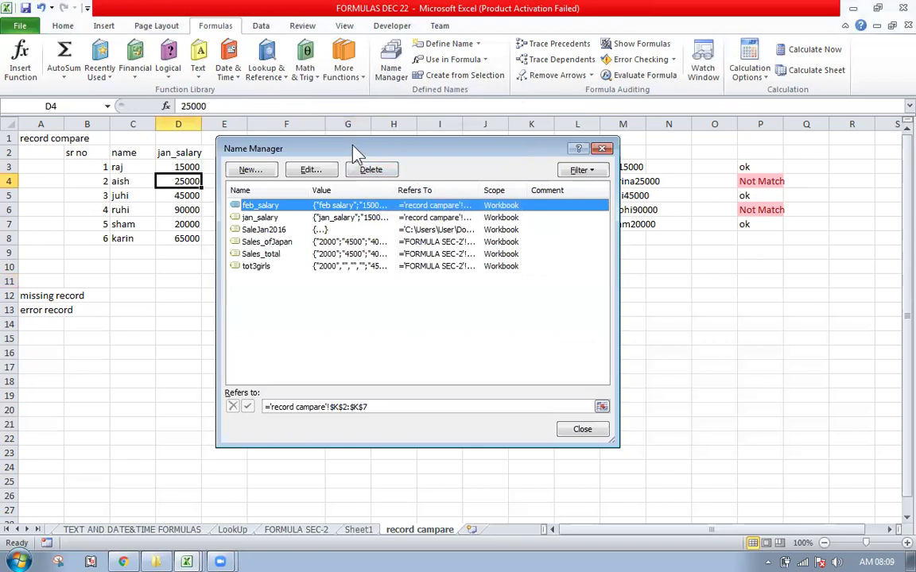
pyautogui.moveTo(357, 152); pyautogui.dragTo(585, 131)
pyautogui.click(510, 195)
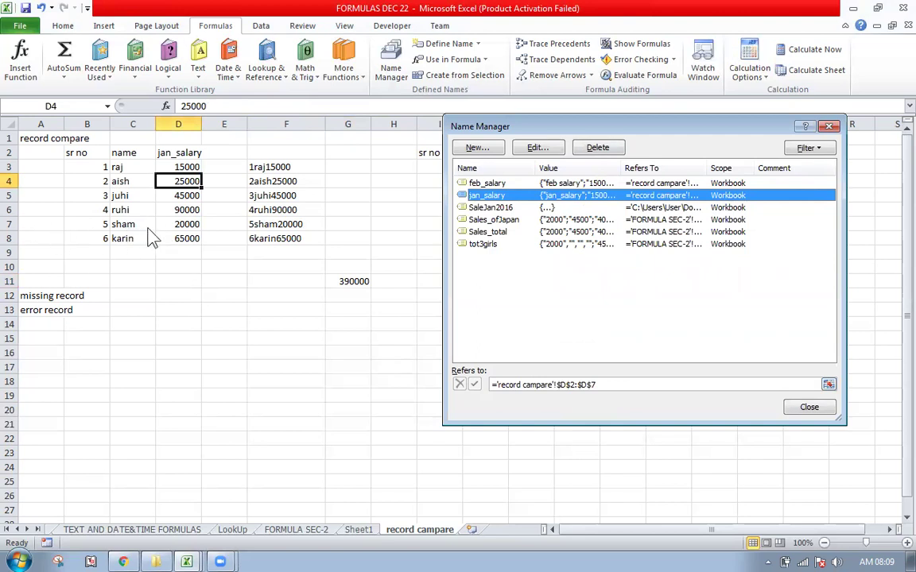
pyautogui.click(829, 385)
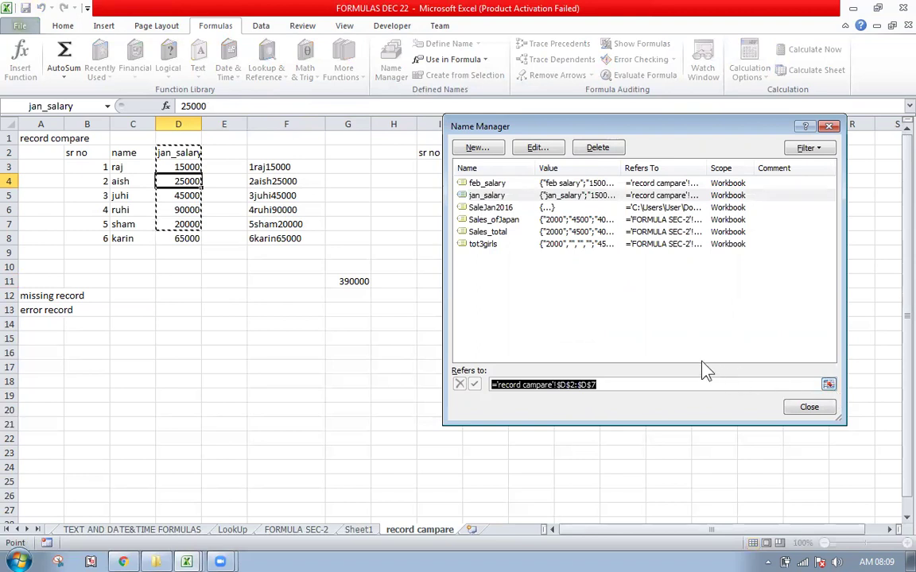
pyautogui.click(654, 385)
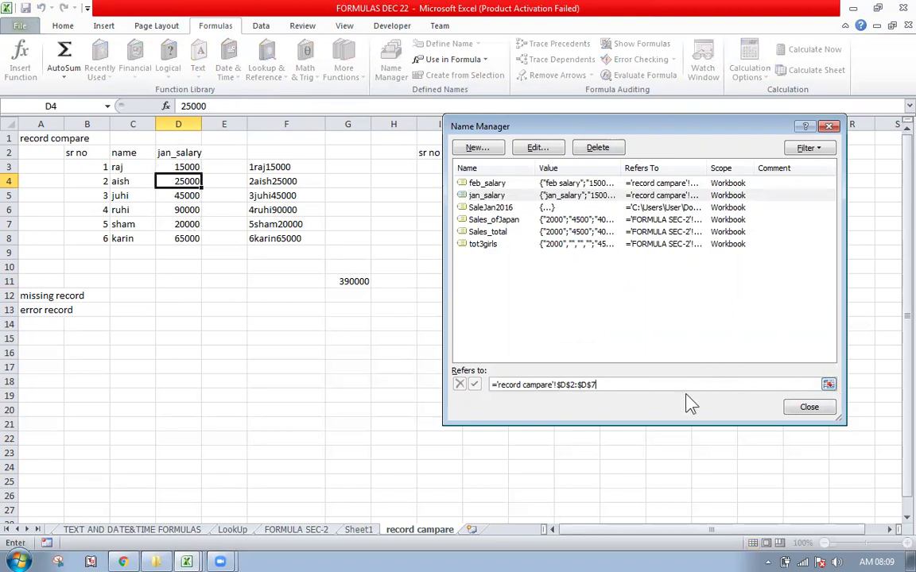
pyautogui.press('BackSpace')
pyautogui.write('8')
pyautogui.click(829, 386)
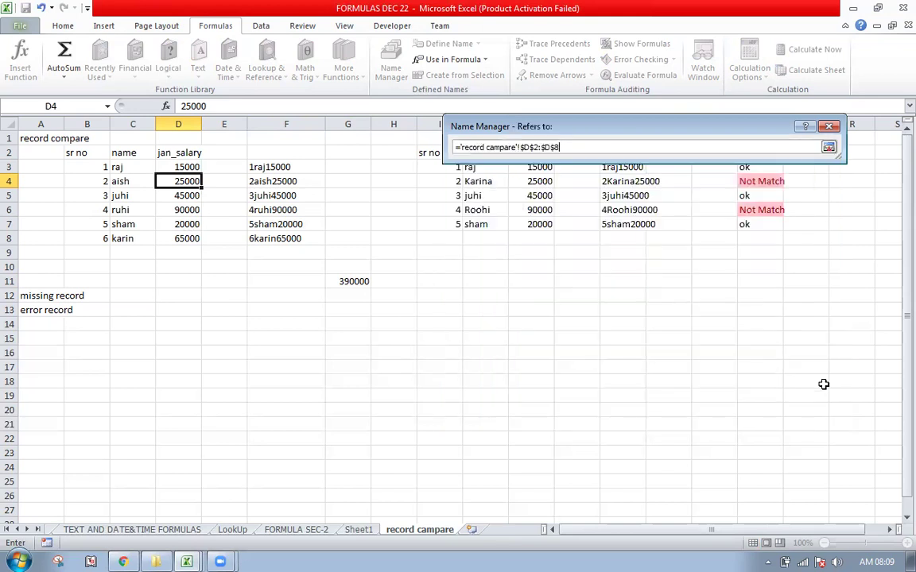
pyautogui.click(828, 148)
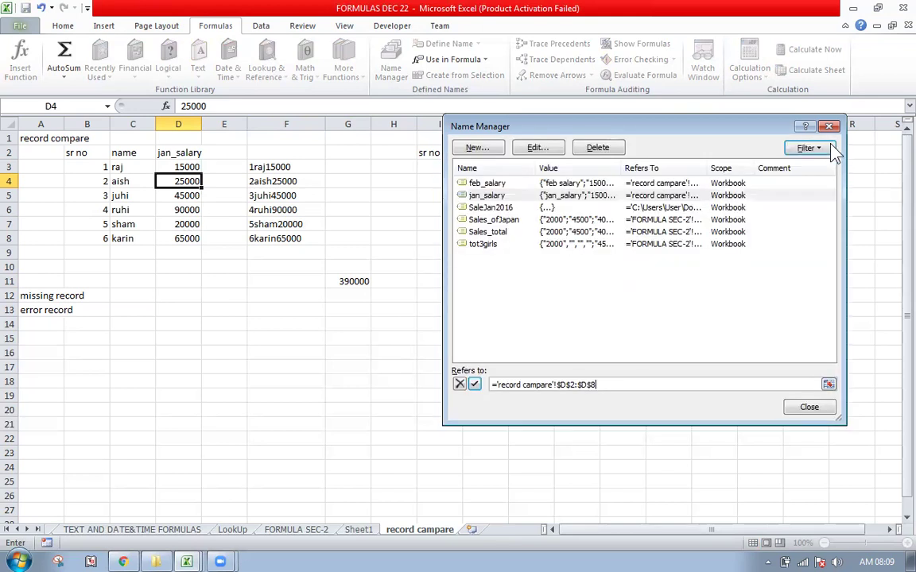
pyautogui.click(811, 409)
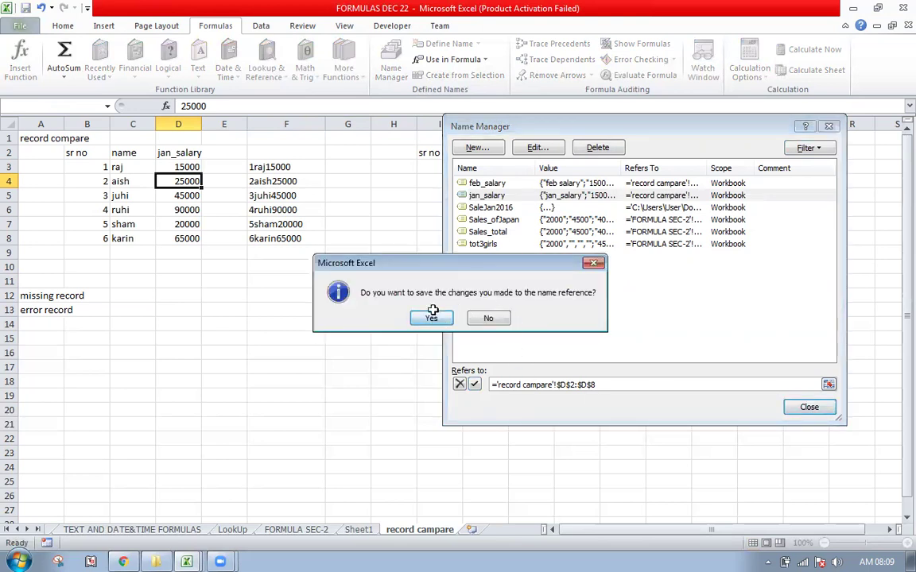
pyautogui.click(431, 318)
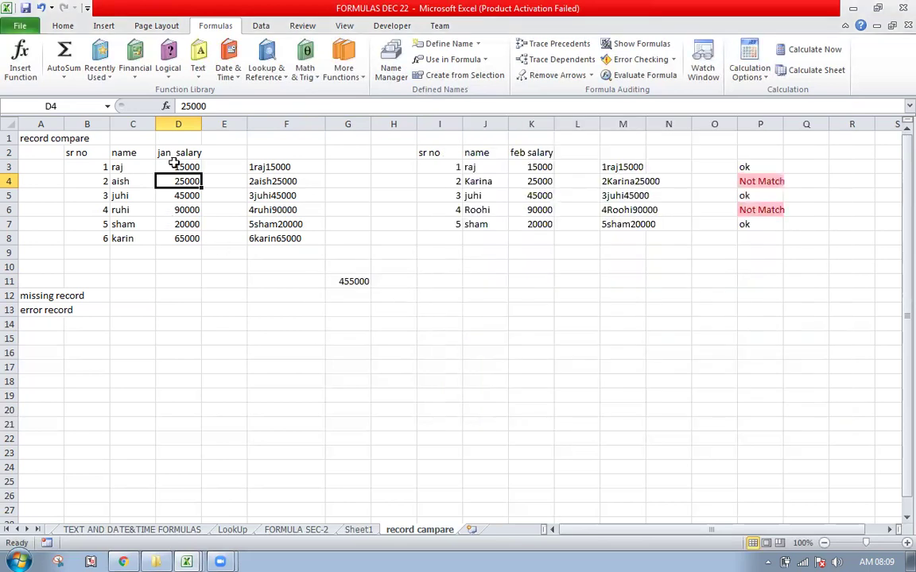
pyautogui.click(180, 238)
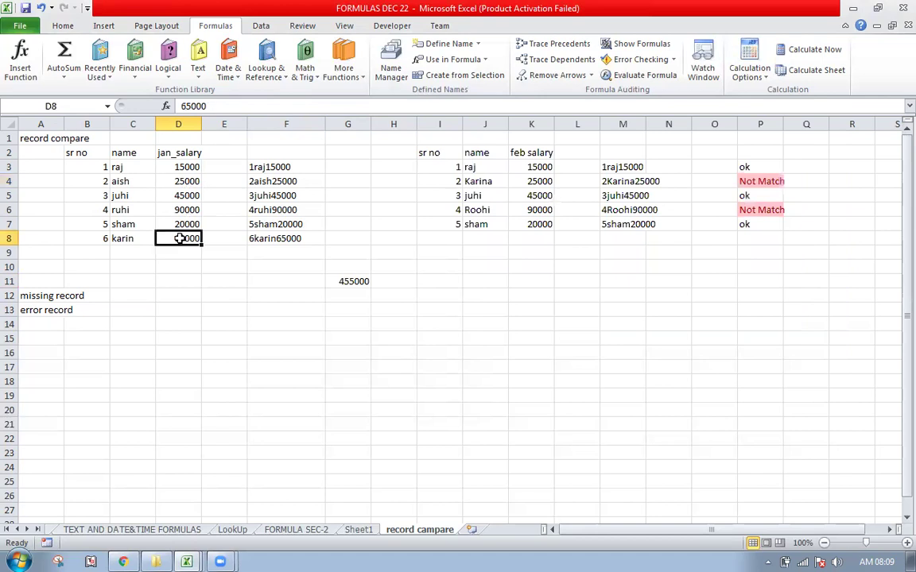
pyautogui.click(342, 284)
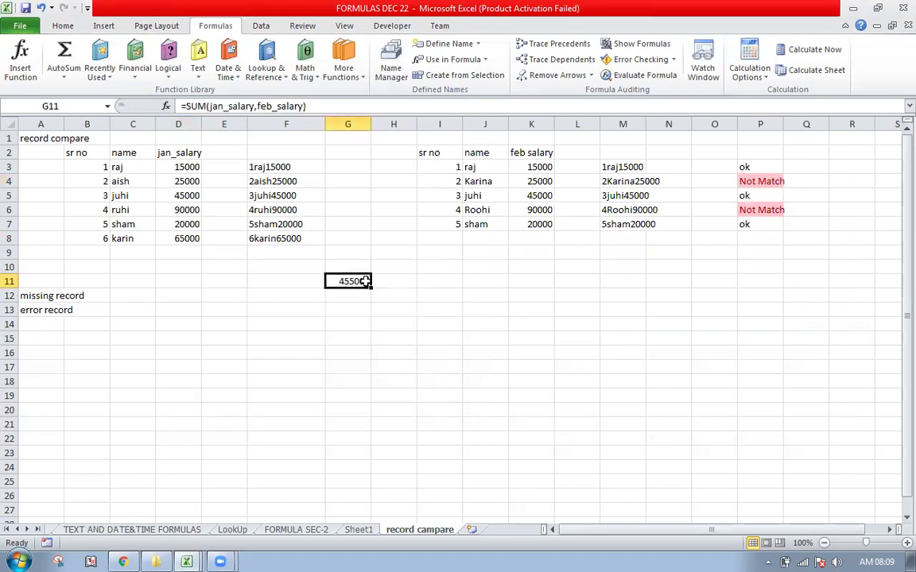
pyautogui.click(182, 239)
pyautogui.click(359, 283)
pyautogui.press('Up')
pyautogui.press('Up')
pyautogui.press('Left')
pyautogui.press('Left')
pyautogui.press('Left')
pyautogui.press('Up')
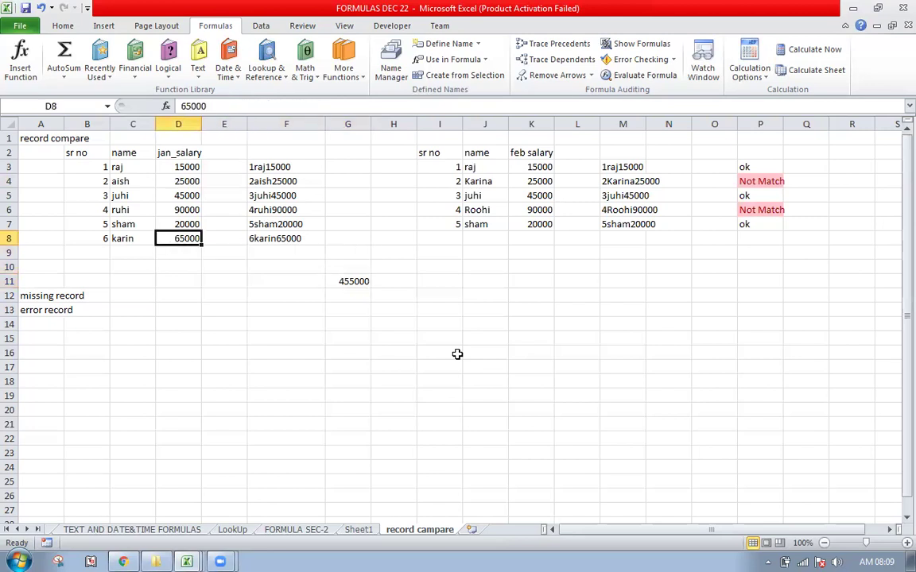
pyautogui.write('0')
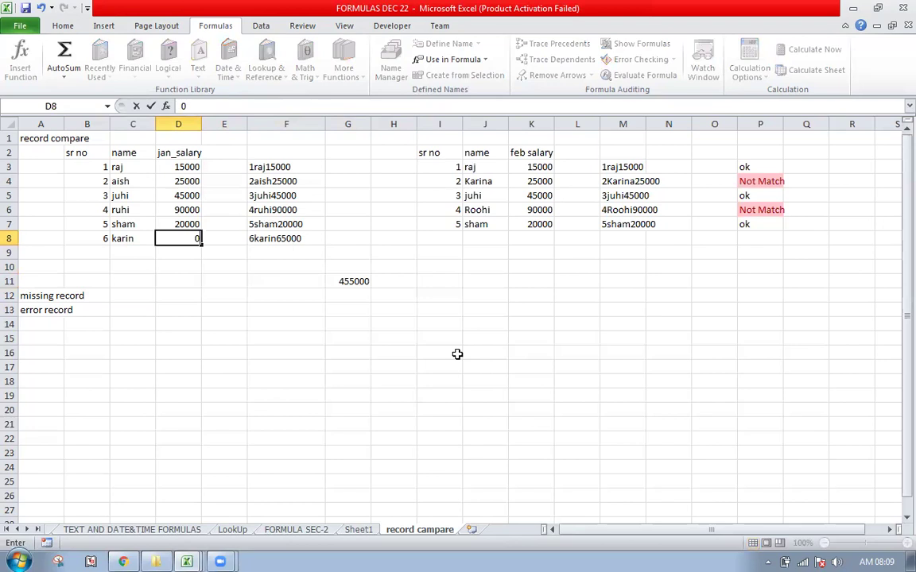
pyautogui.press('Return')
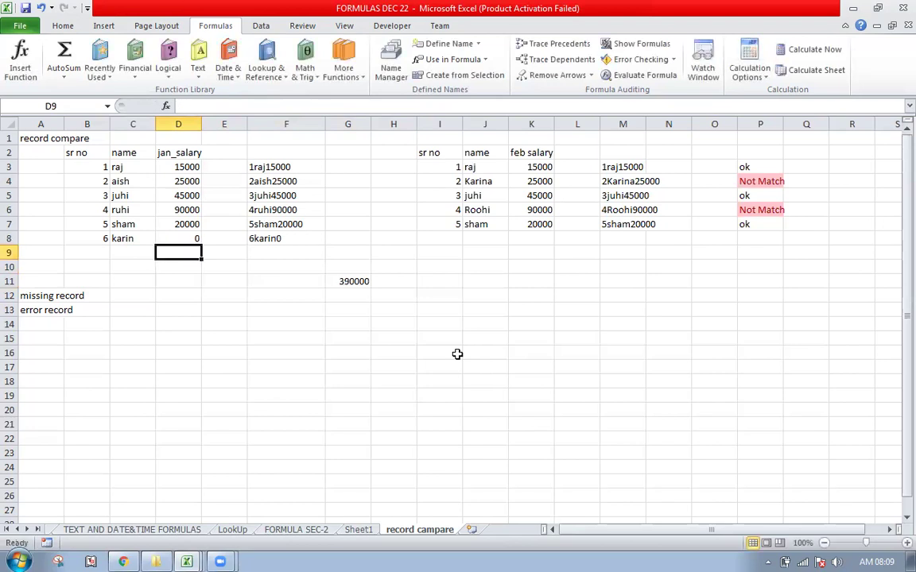
pyautogui.press('Up')
pyautogui.write('6')
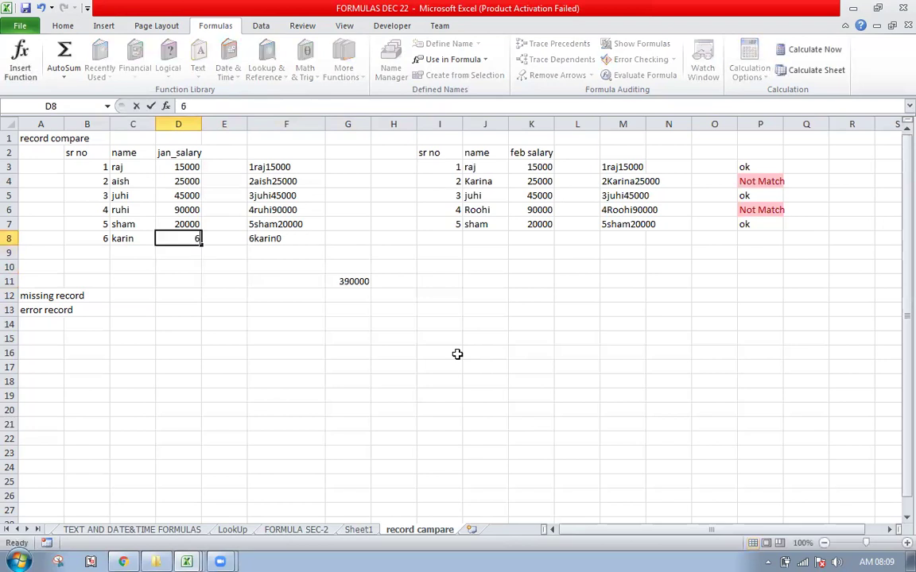
pyautogui.write('5000')
pyautogui.press('Return')
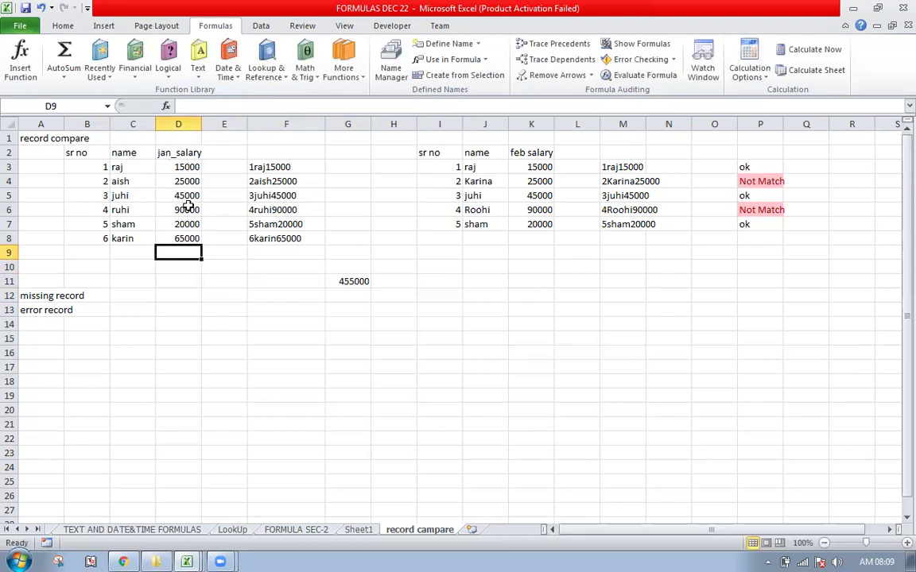
pyautogui.click(340, 282)
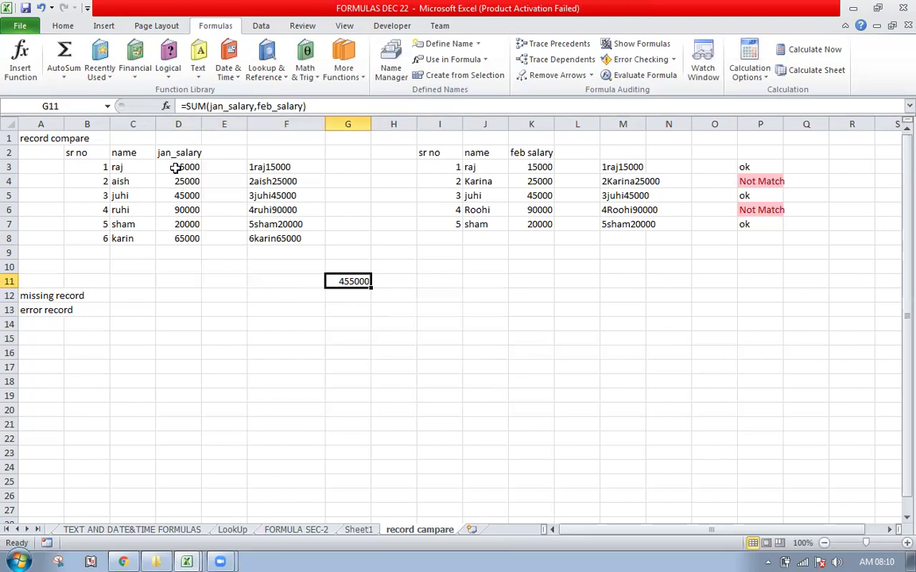
pyautogui.moveTo(169, 167); pyautogui.dragTo(171, 211)
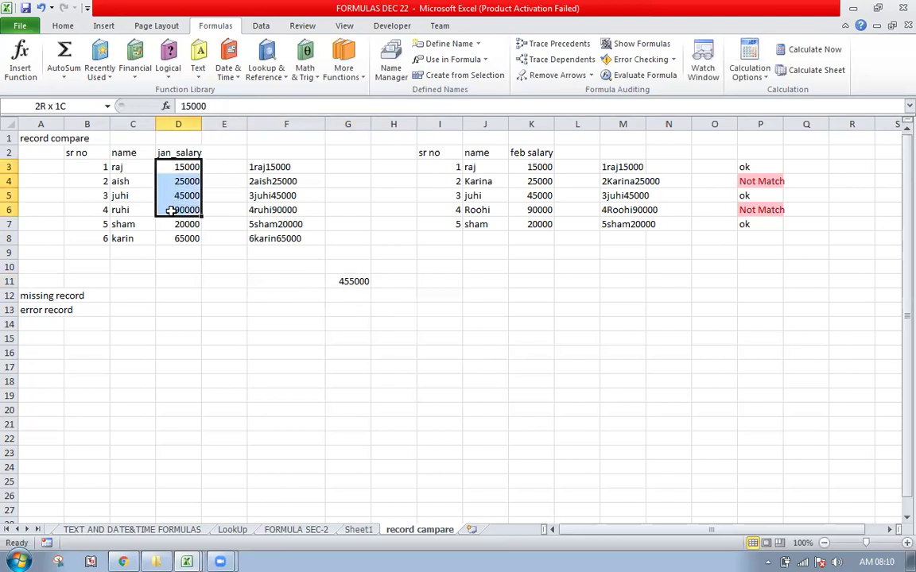
pyautogui.click(255, 169)
pyautogui.moveTo(172, 167); pyautogui.dragTo(172, 239)
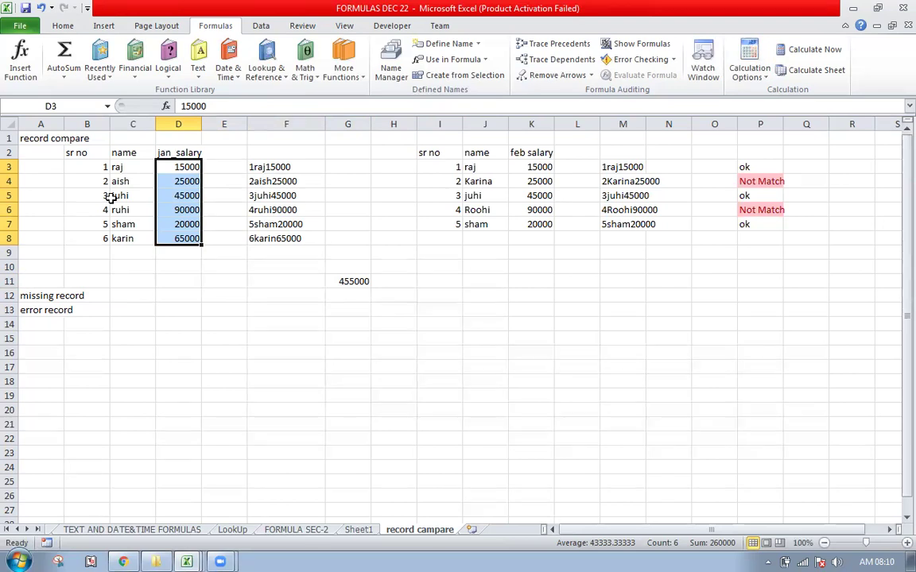
pyautogui.doubleClick(362, 282)
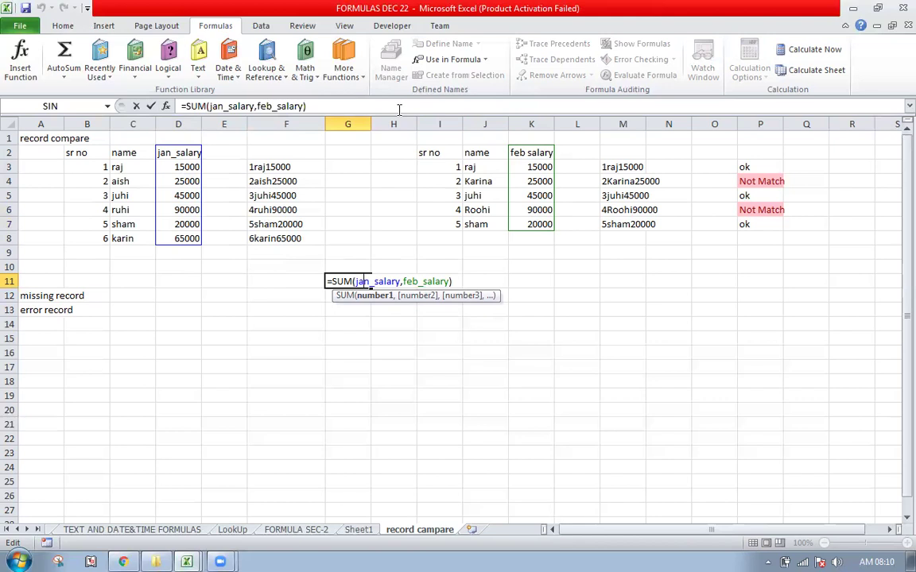
# Review jan_salary's range in Name Manager and close it without changes.
pyautogui.hotkey('ctrl', 'Return')
pyautogui.click(391, 70)
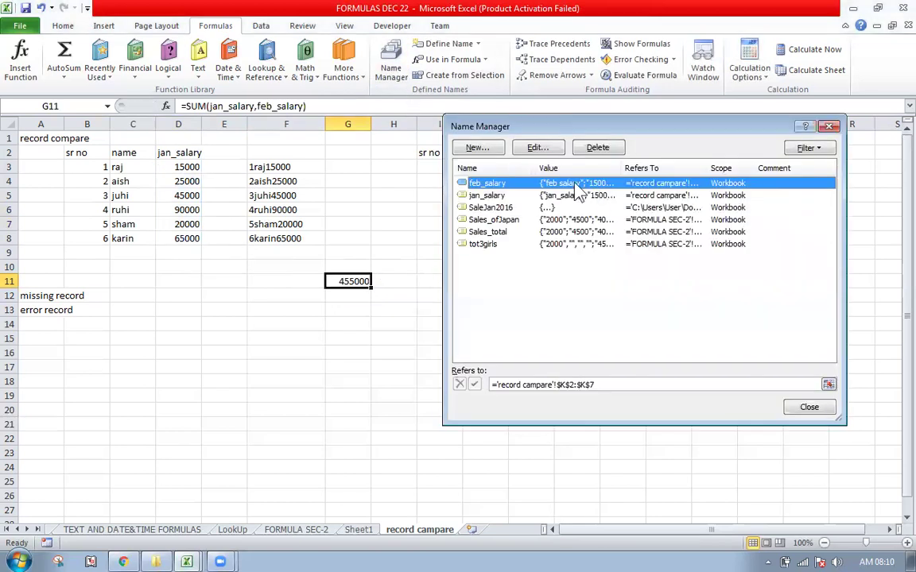
pyautogui.click(488, 197)
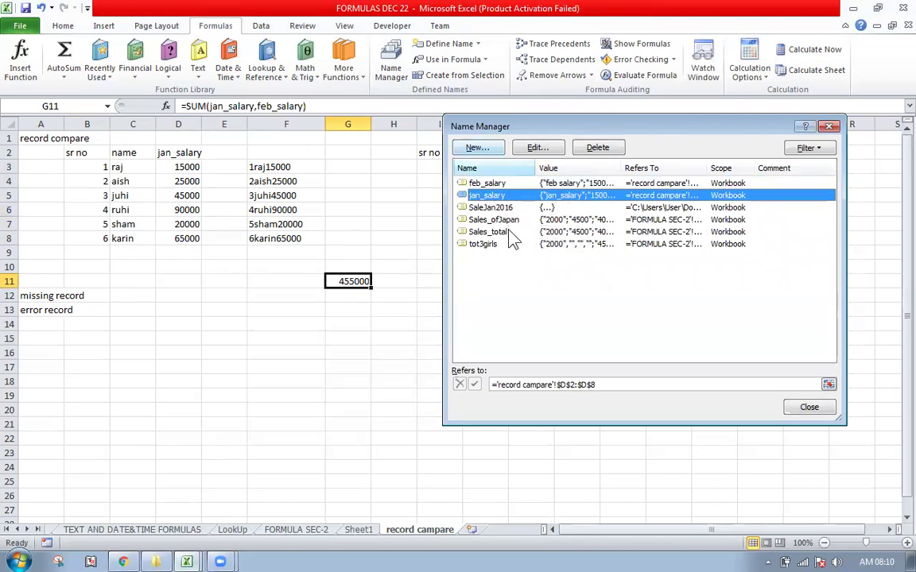
pyautogui.click(809, 407)
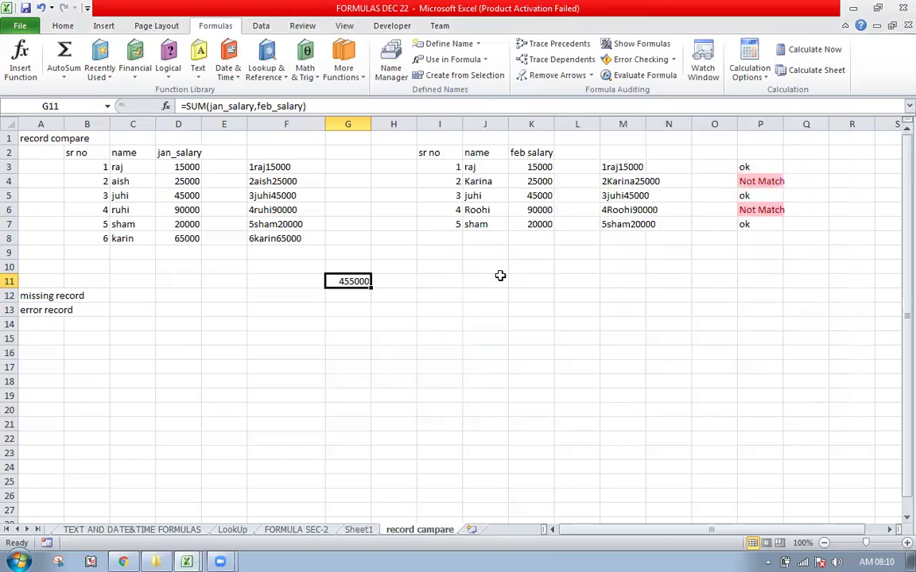
# On FORMULA SEC-2, name the Sales figures from their header using Create from Selection.
pyautogui.click(359, 530)
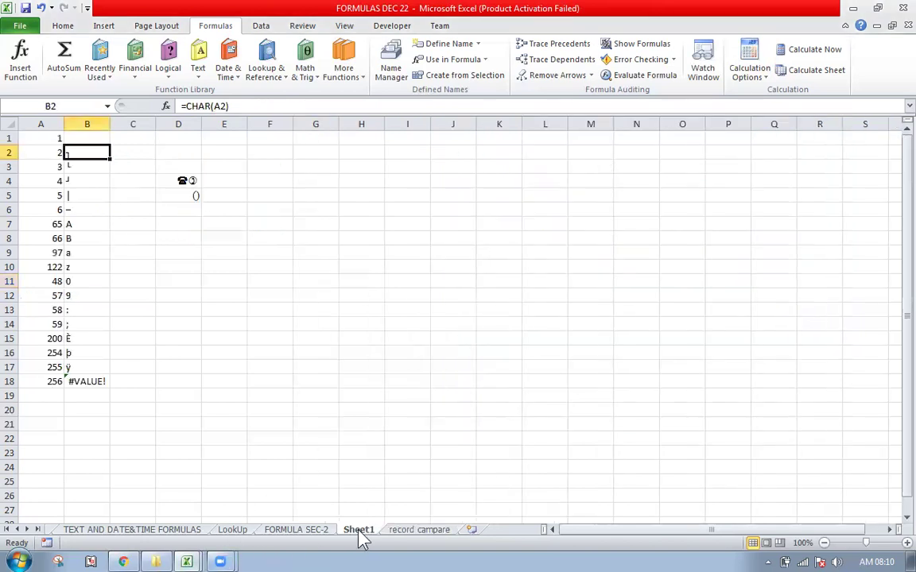
pyautogui.click(301, 530)
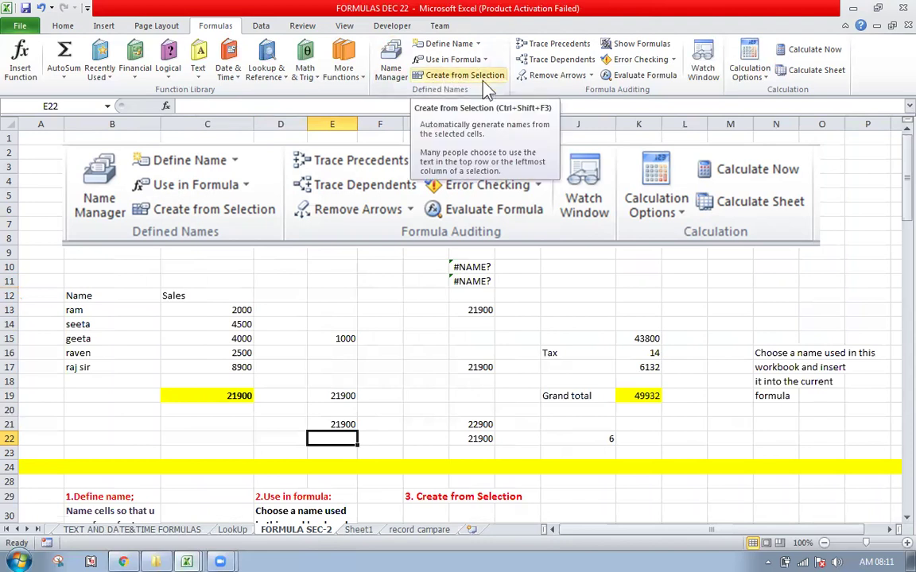
pyautogui.click(367, 310)
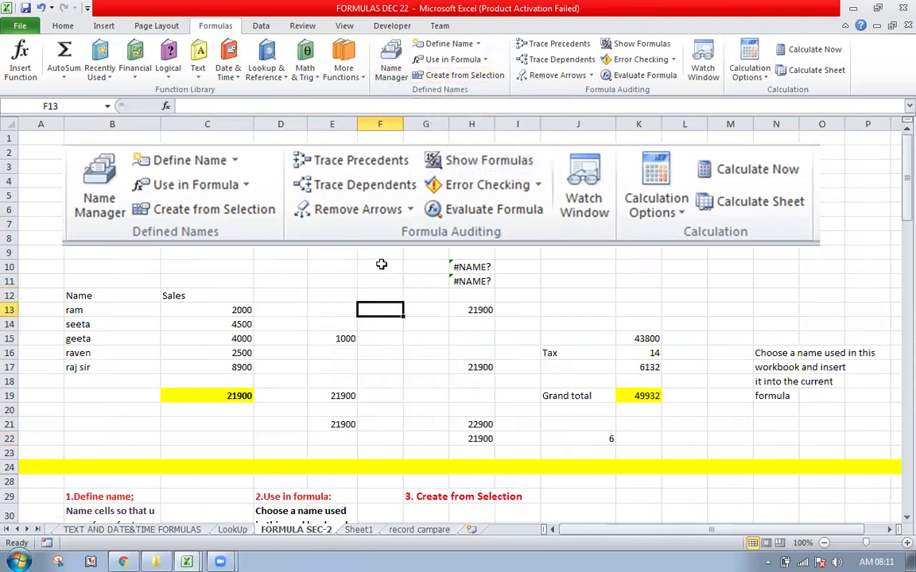
pyautogui.moveTo(226, 311); pyautogui.dragTo(231, 364)
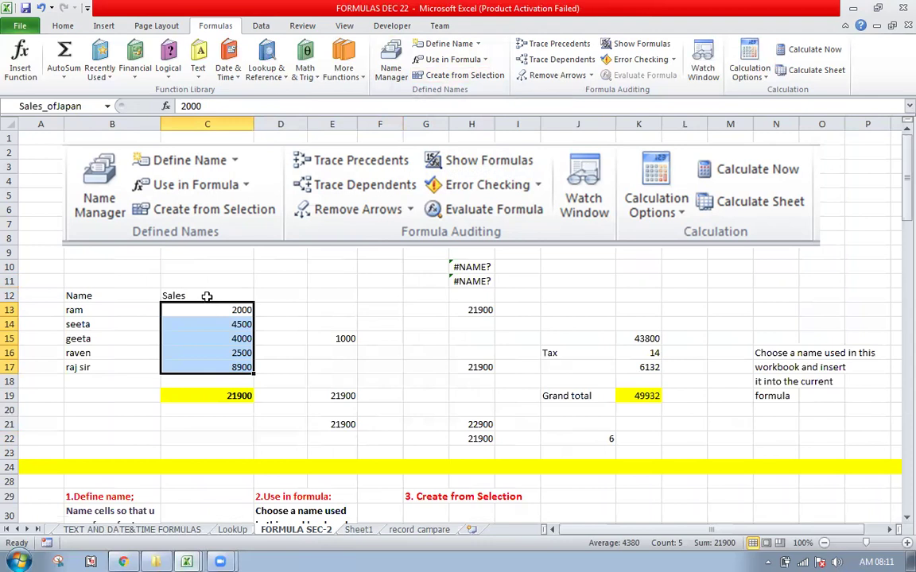
pyautogui.moveTo(206, 296); pyautogui.dragTo(209, 367)
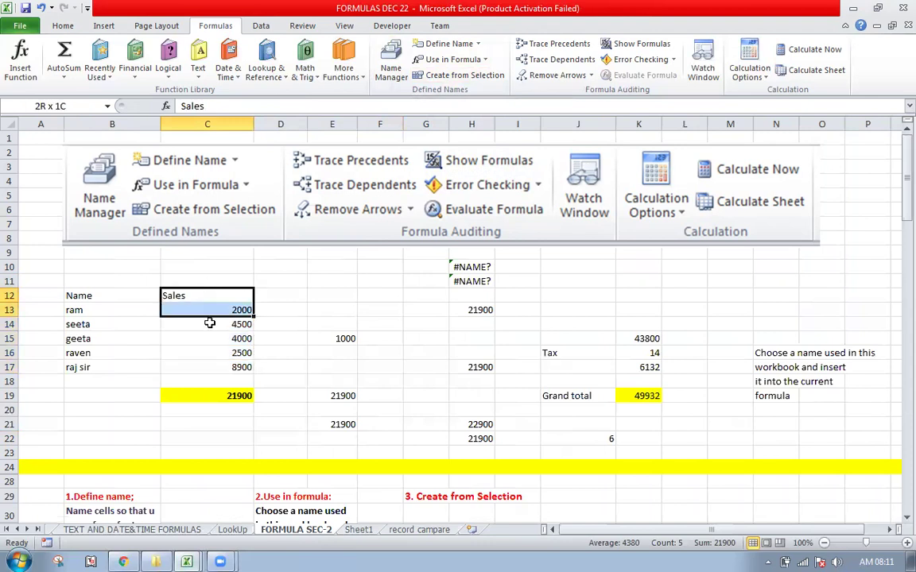
pyautogui.click(455, 74)
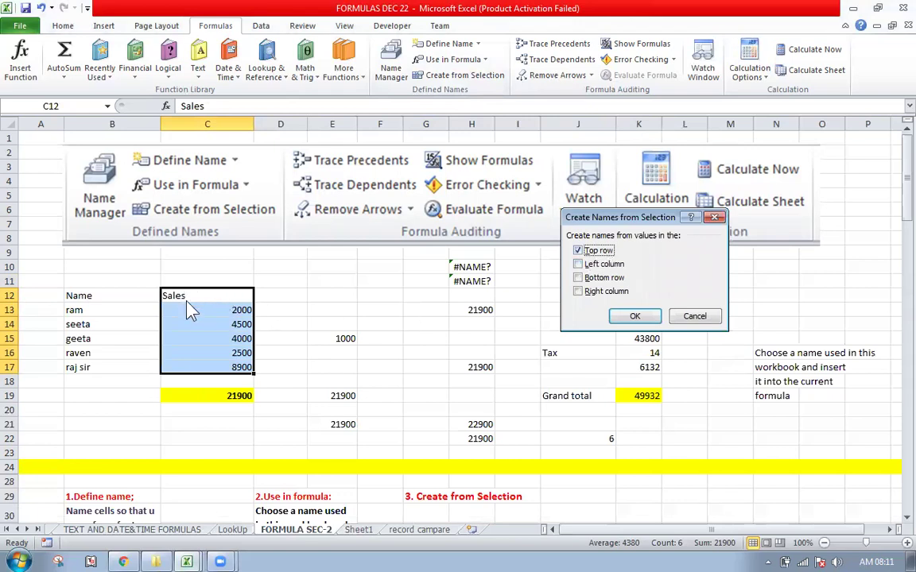
pyautogui.click(635, 316)
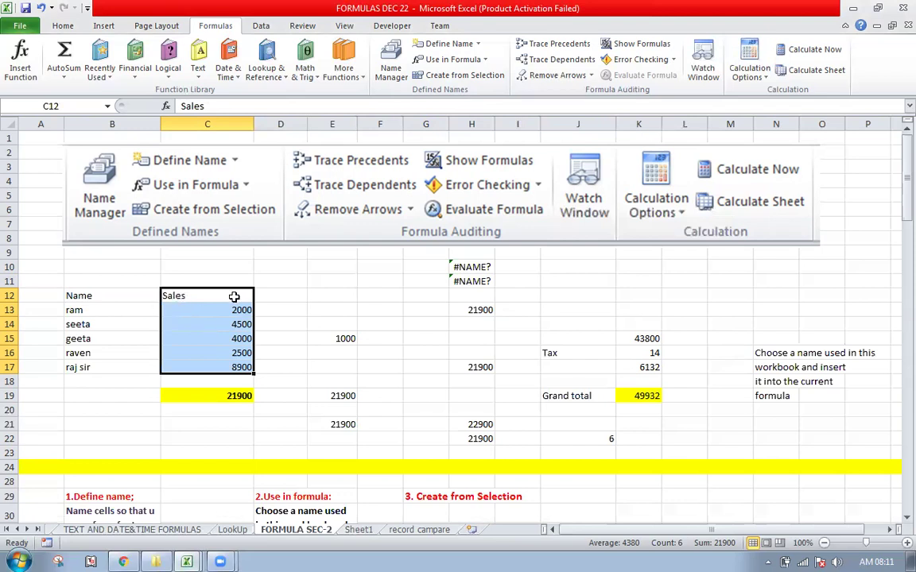
pyautogui.click(330, 436)
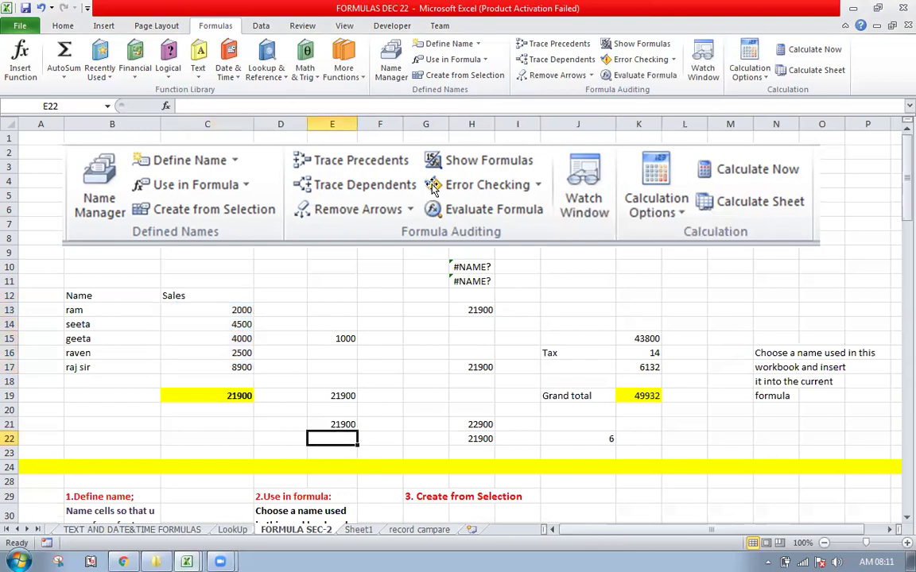
# Enter =SUM(Sales) in E22, inserting the Sales name from Use in Formula.
pyautogui.write('=sum(')
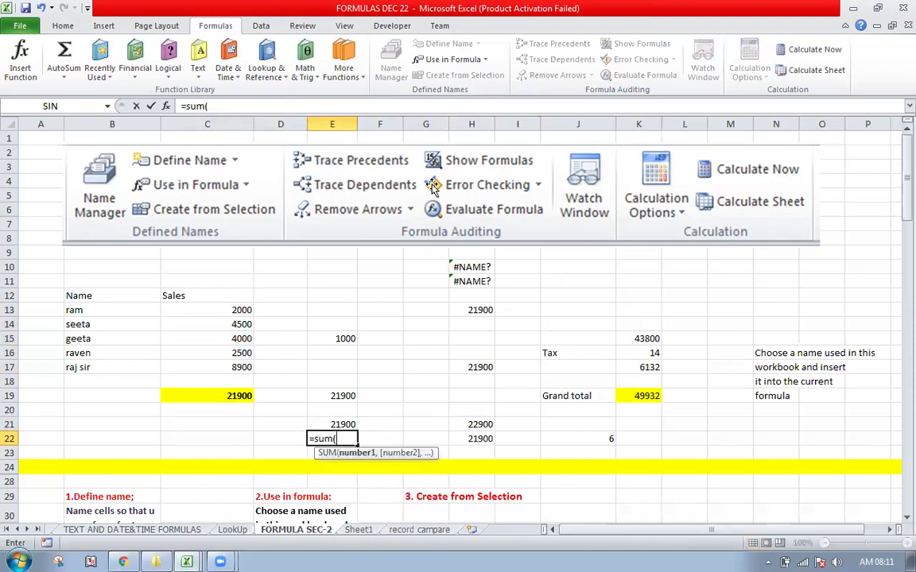
pyautogui.click(484, 58)
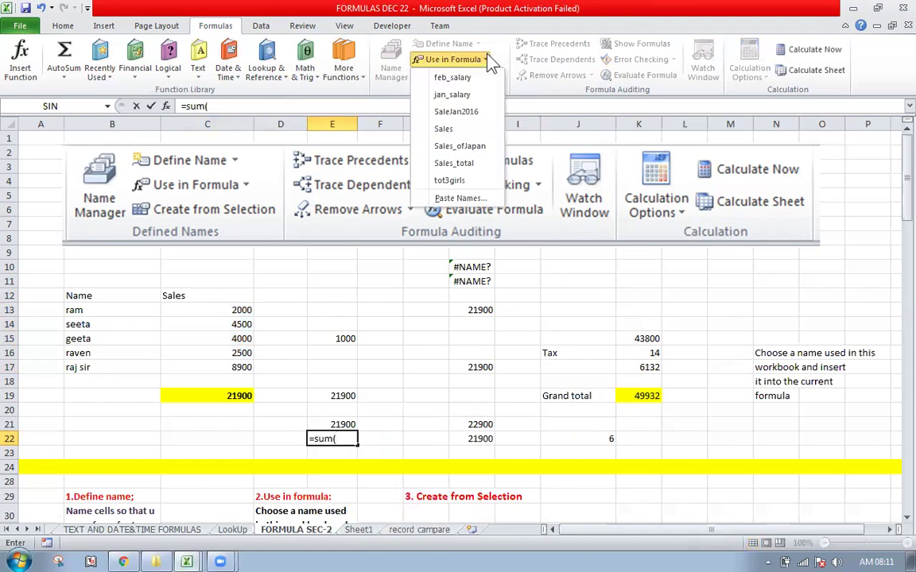
pyautogui.click(469, 131)
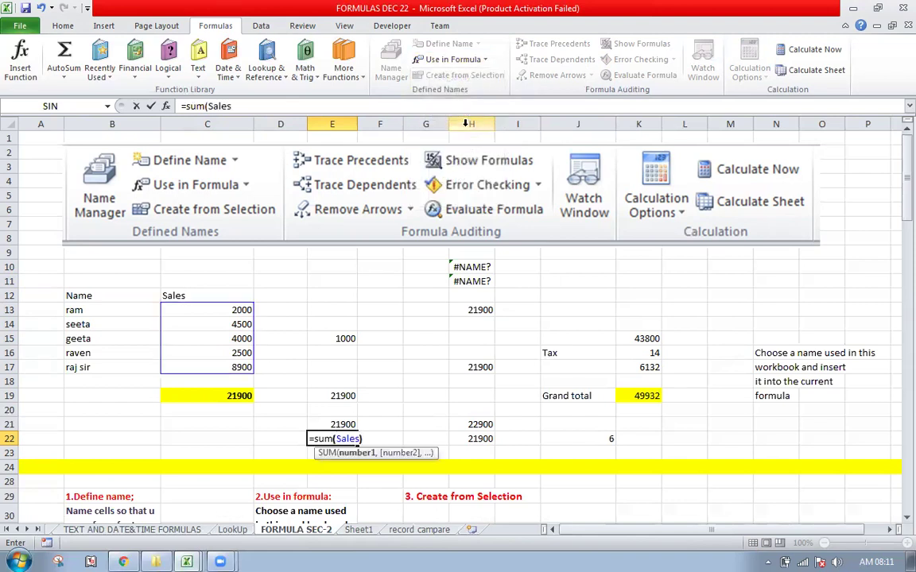
pyautogui.press('Return')
pyautogui.press('Up')
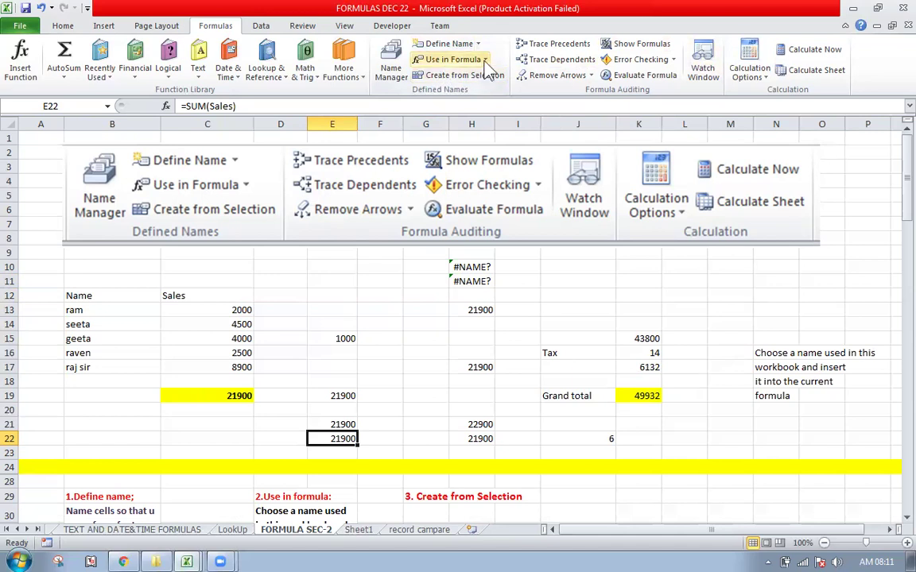
# Open the defined-names list and close it without inserting a name.
pyautogui.click(450, 59)
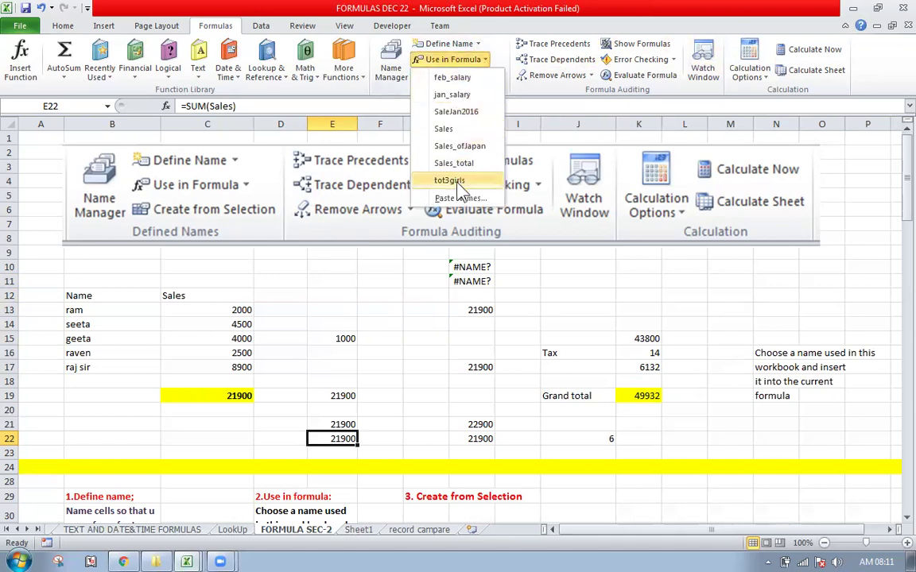
pyautogui.click(617, 18)
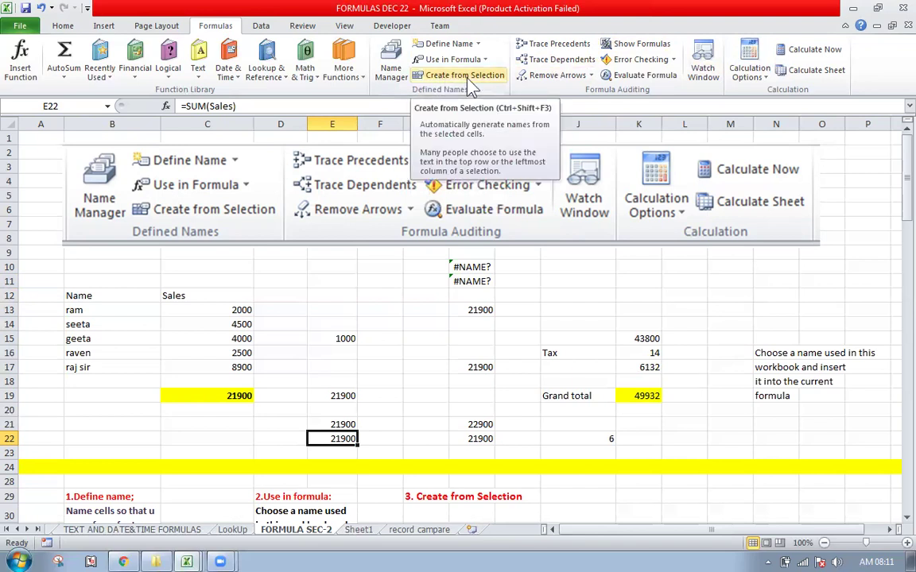
pyautogui.click(383, 310)
pyautogui.click(652, 397)
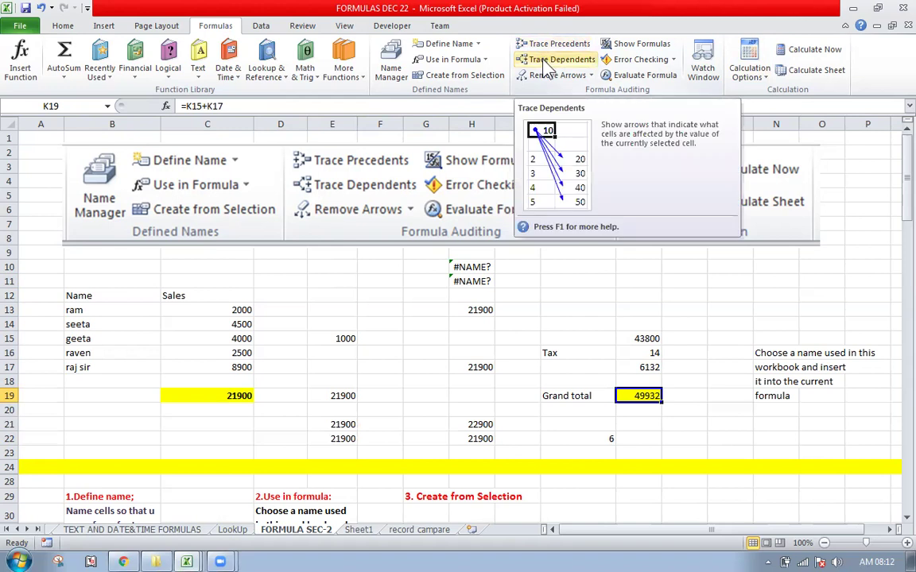
pyautogui.click(648, 296)
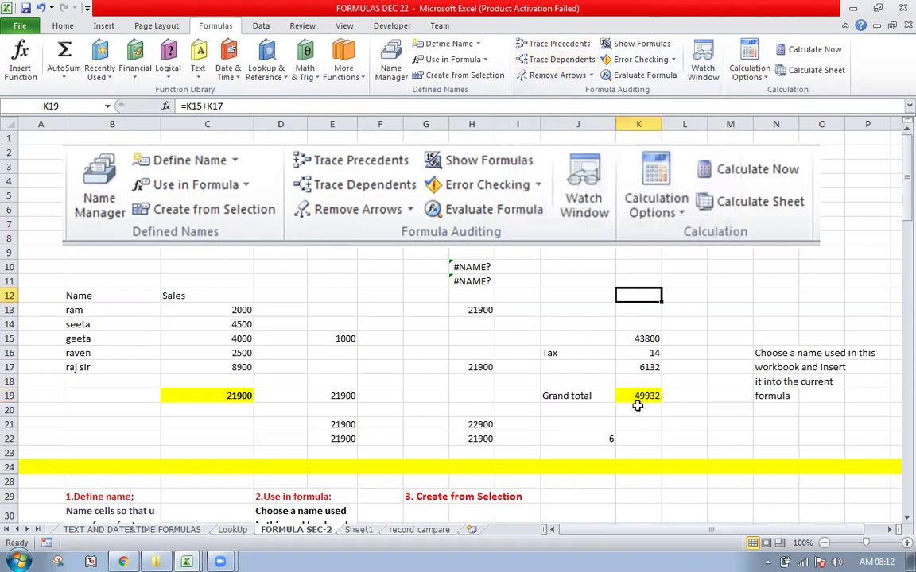
pyautogui.click(640, 401)
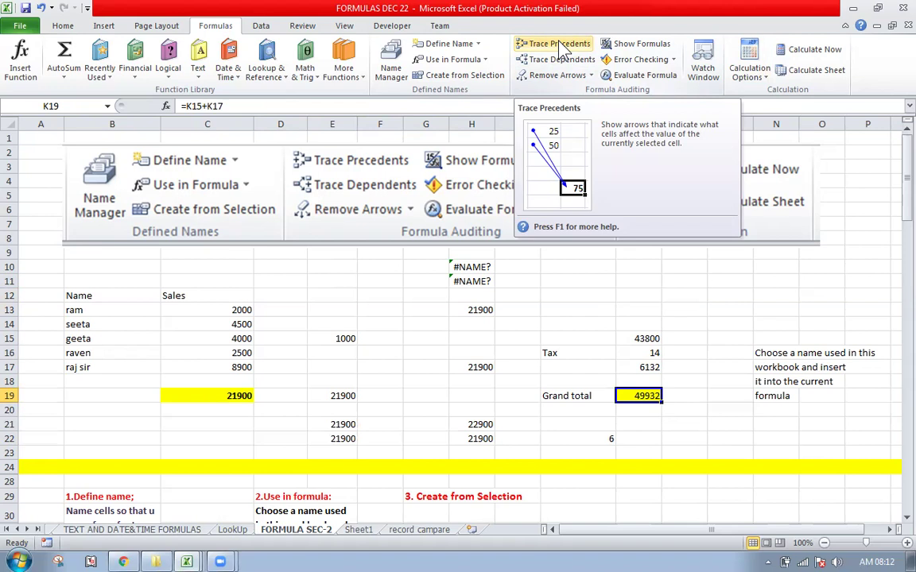
pyautogui.click(561, 45)
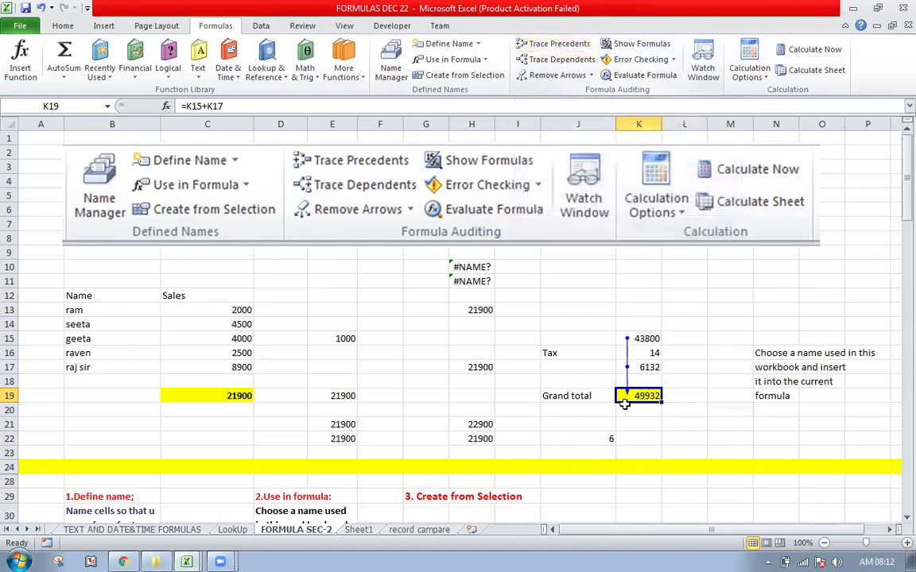
pyautogui.click(566, 46)
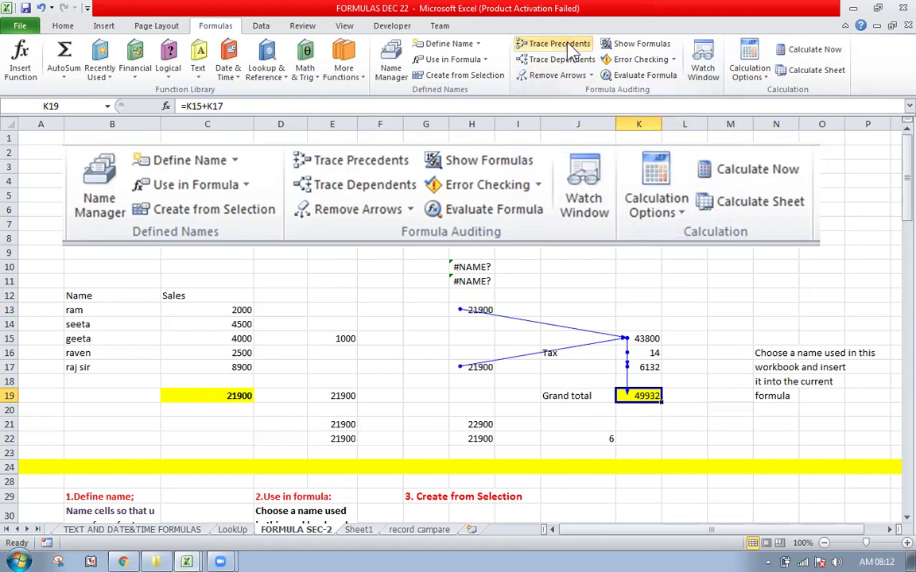
pyautogui.click(568, 46)
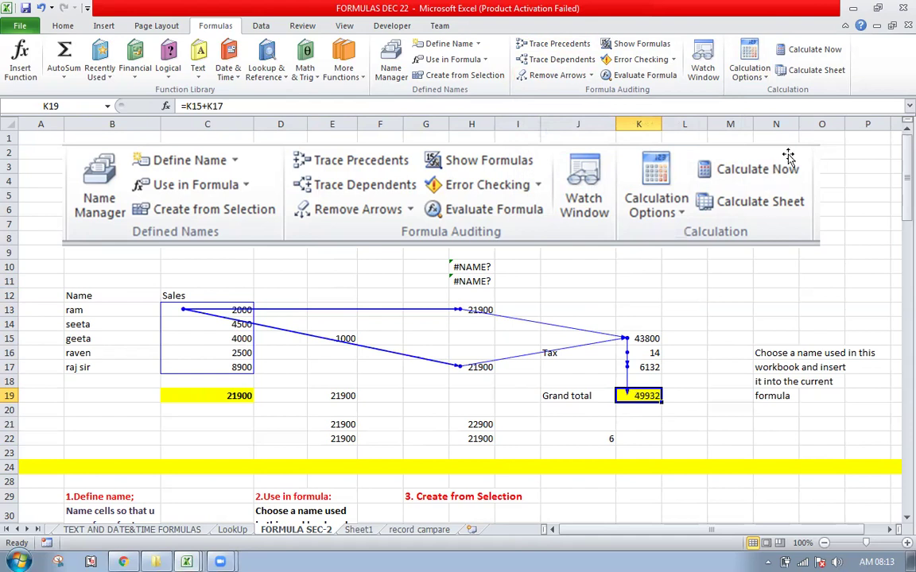
pyautogui.click(548, 79)
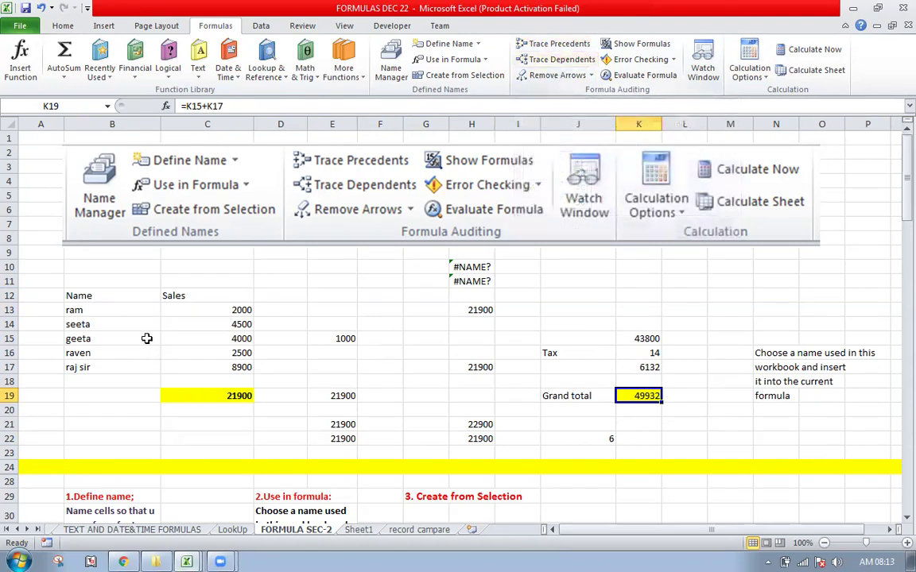
pyautogui.click(184, 321)
pyautogui.moveTo(195, 298); pyautogui.dragTo(199, 367)
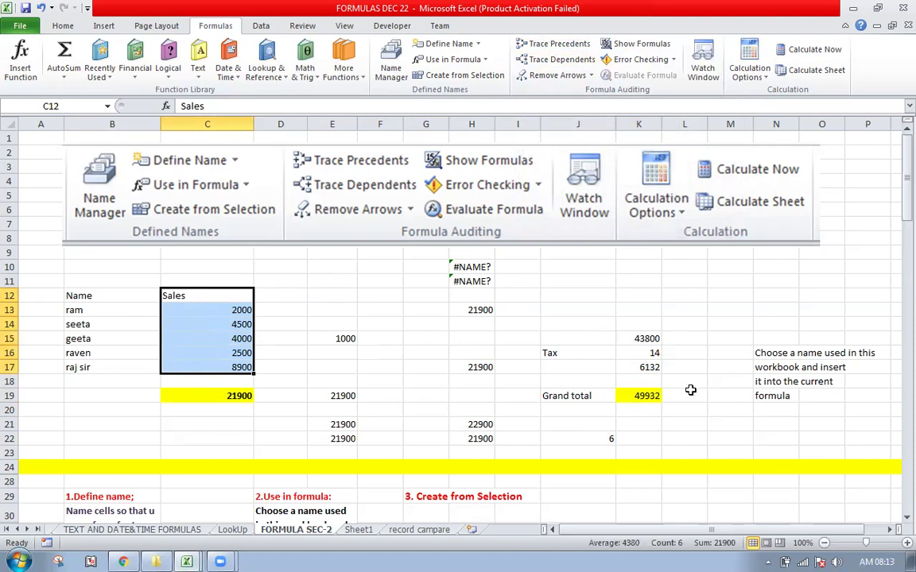
pyautogui.click(196, 323)
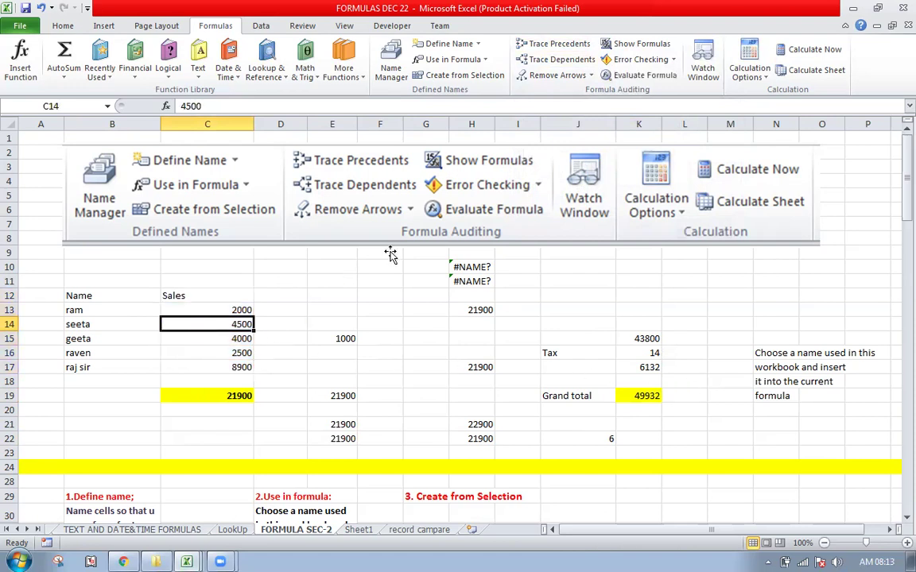
pyautogui.click(563, 63)
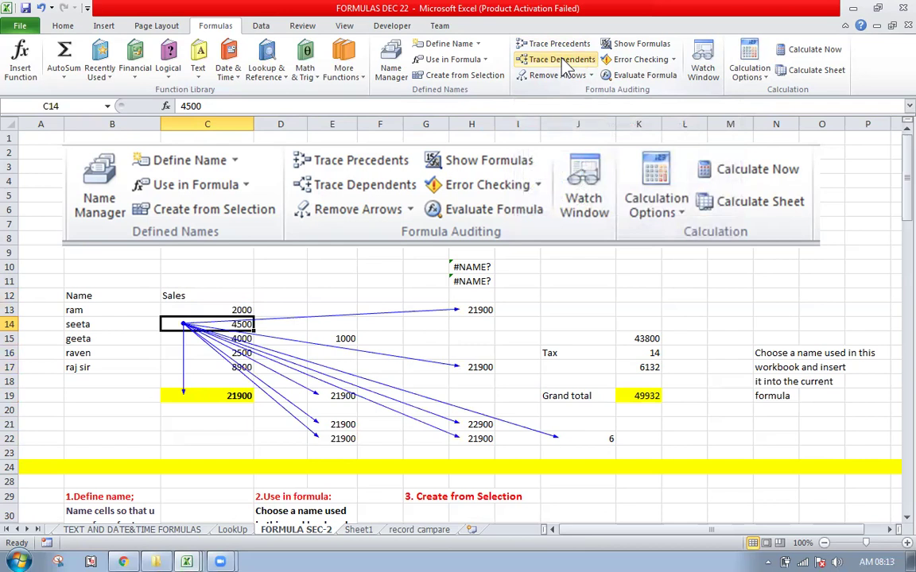
pyautogui.click(563, 64)
pyautogui.click(562, 63)
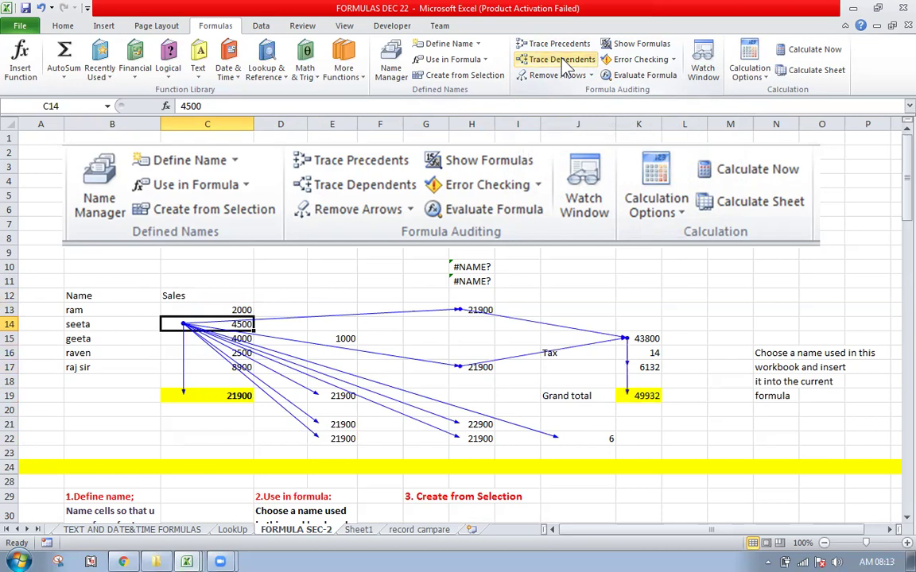
pyautogui.click(563, 63)
pyautogui.click(557, 74)
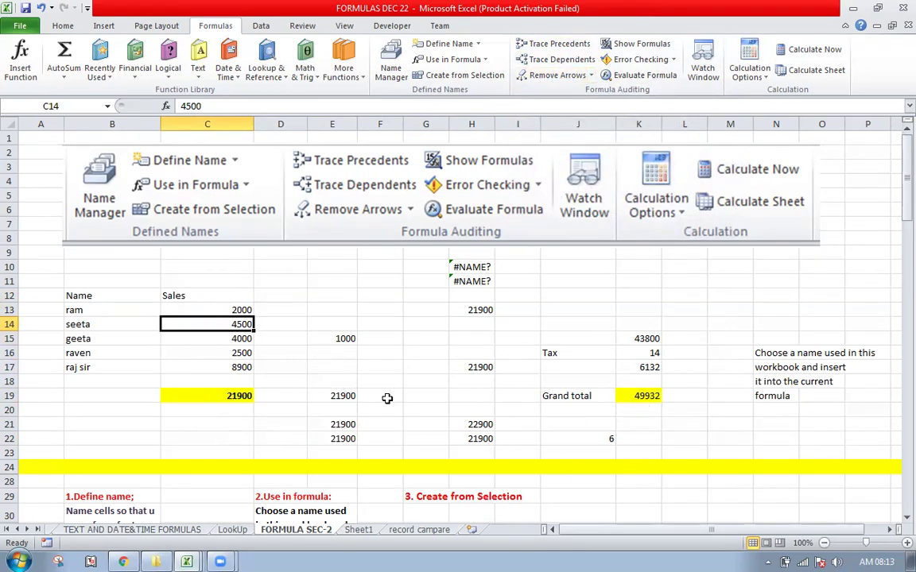
pyautogui.click(636, 45)
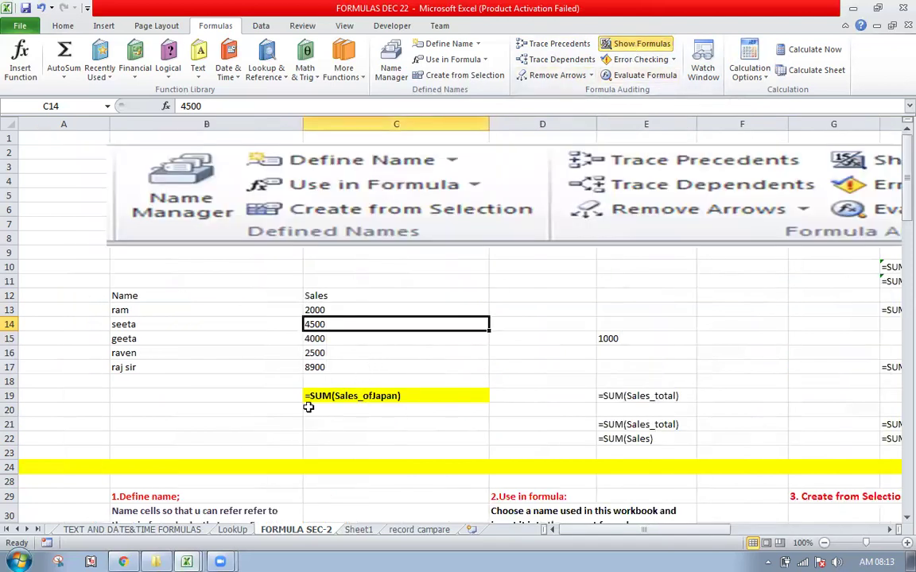
pyautogui.click(610, 395)
pyautogui.click(617, 425)
pyautogui.click(619, 440)
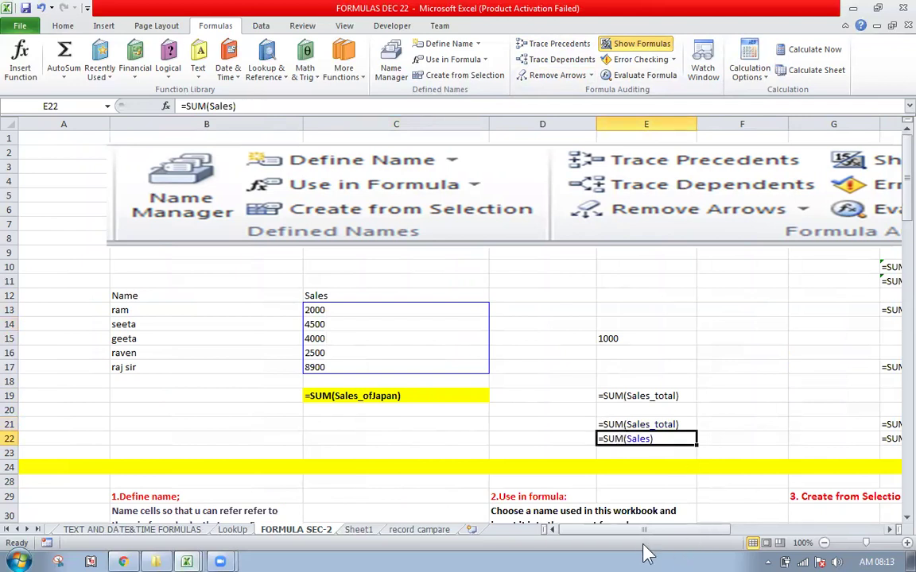
pyautogui.moveTo(640, 530)
pyautogui.mouseDown()
pyautogui.moveTo(697, 539)
pyautogui.moveTo(684, 517)
pyautogui.mouseUp()
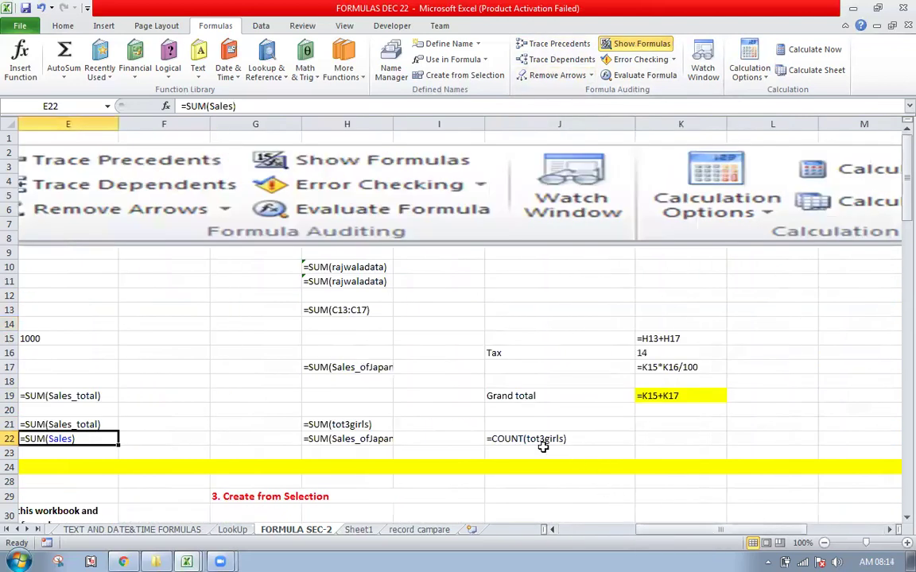
pyautogui.click(528, 441)
pyautogui.click(318, 425)
pyautogui.click(306, 368)
pyautogui.click(306, 310)
pyautogui.click(336, 282)
pyautogui.click(310, 268)
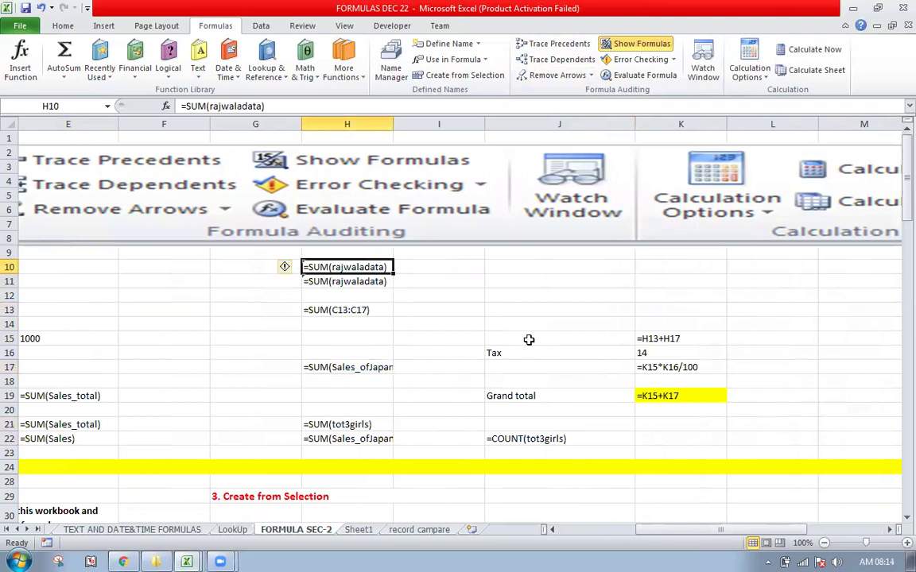
pyautogui.doubleClick(649, 365)
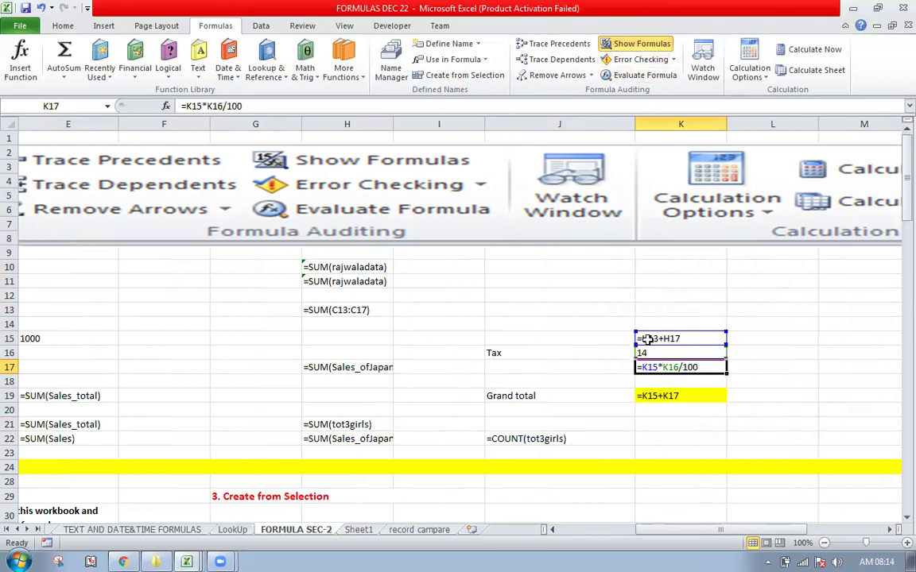
pyautogui.click(652, 46)
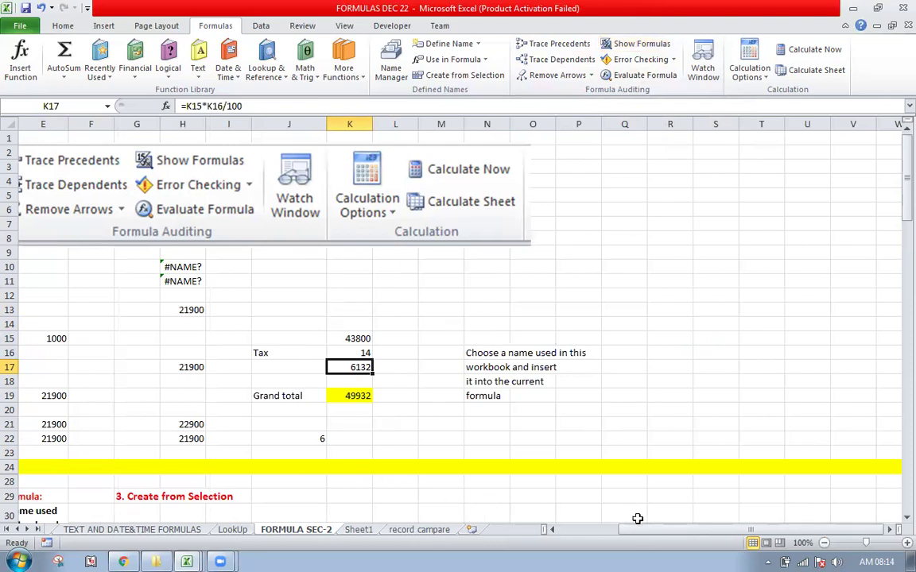
pyautogui.moveTo(648, 534); pyautogui.dragTo(609, 534)
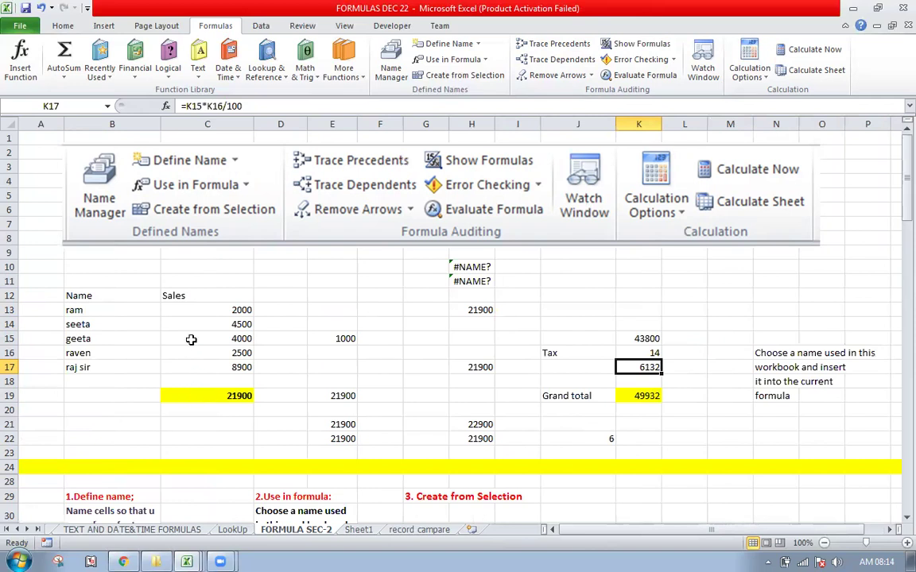
# Delete the Sales defined name in Name Manager and return to the sheet.
pyautogui.click(394, 67)
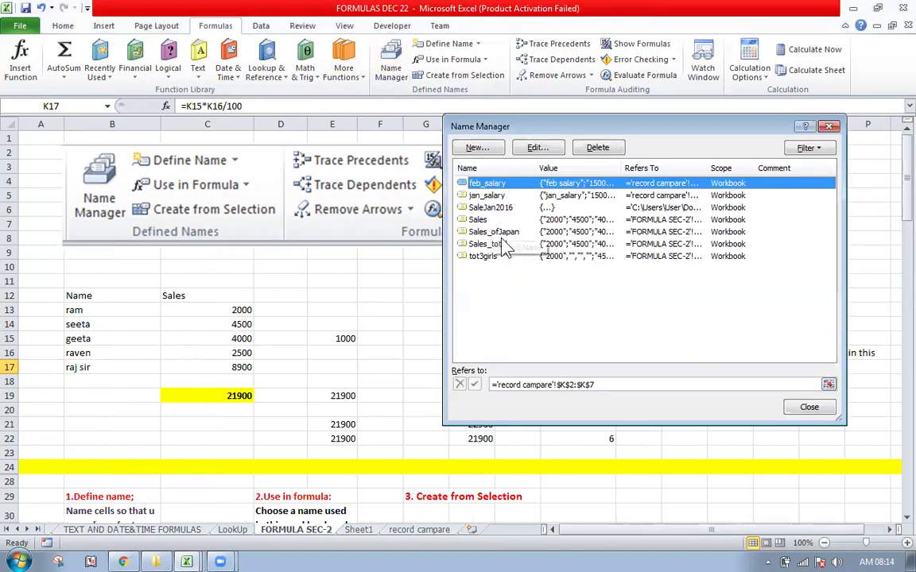
pyautogui.click(480, 219)
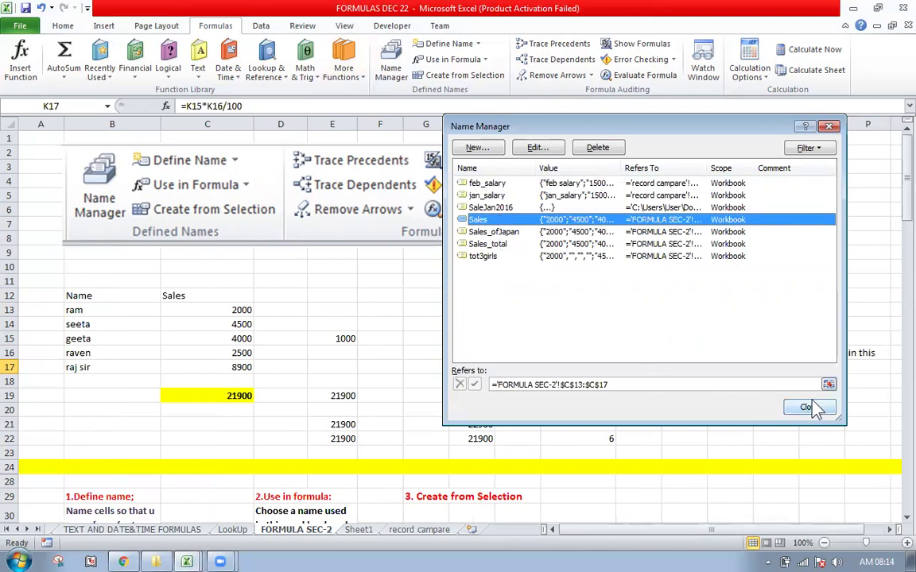
pyautogui.click(598, 148)
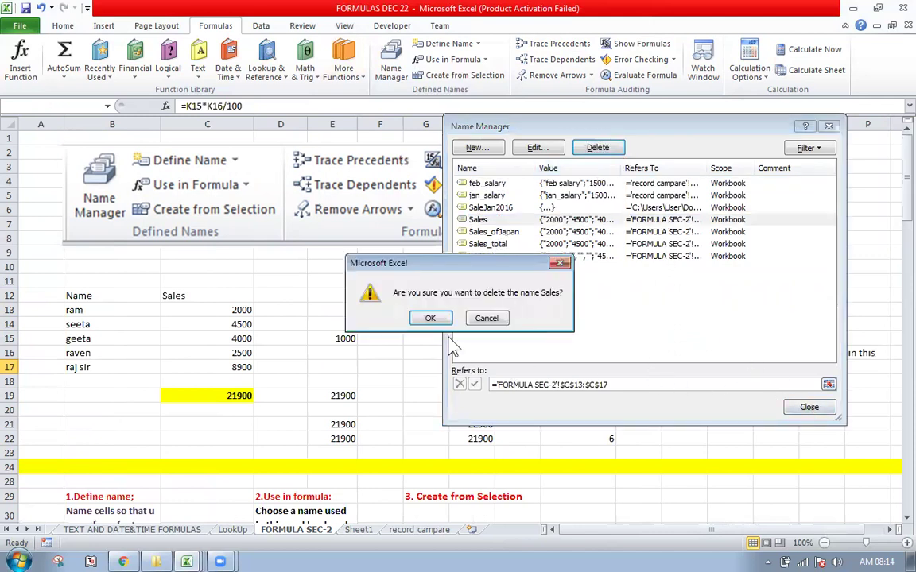
pyautogui.click(430, 318)
pyautogui.click(793, 405)
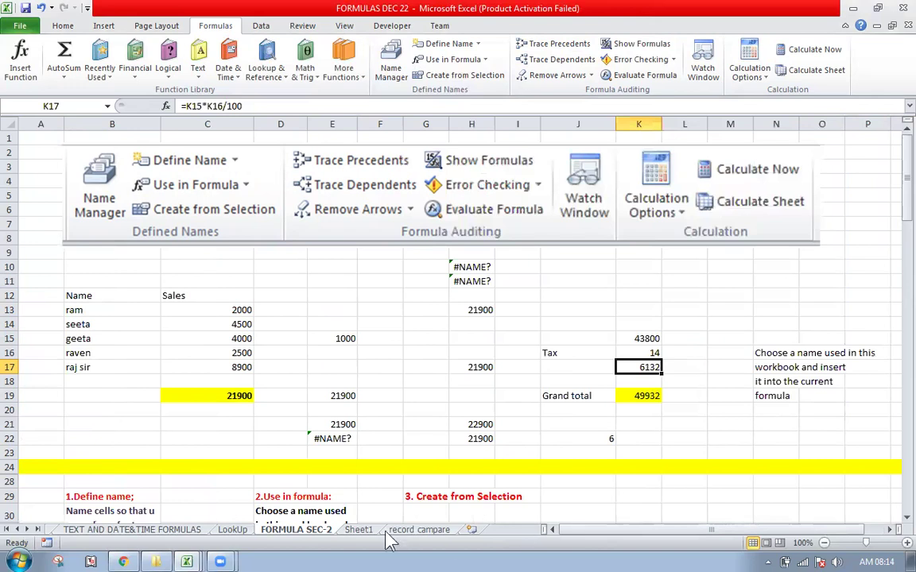
pyautogui.click(321, 433)
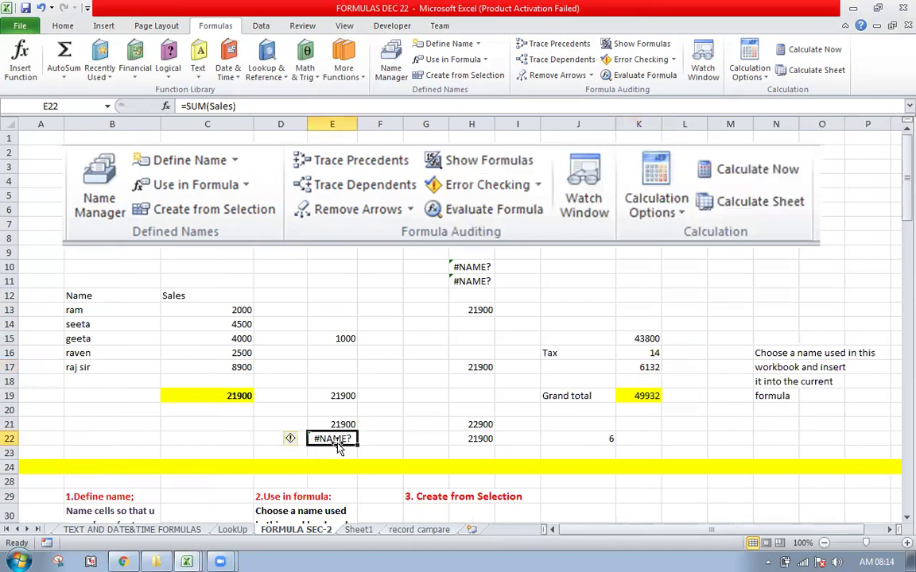
# Run Error Checking and step through the calculation of E22's =SUM(Sales) error.
pyautogui.click(347, 290)
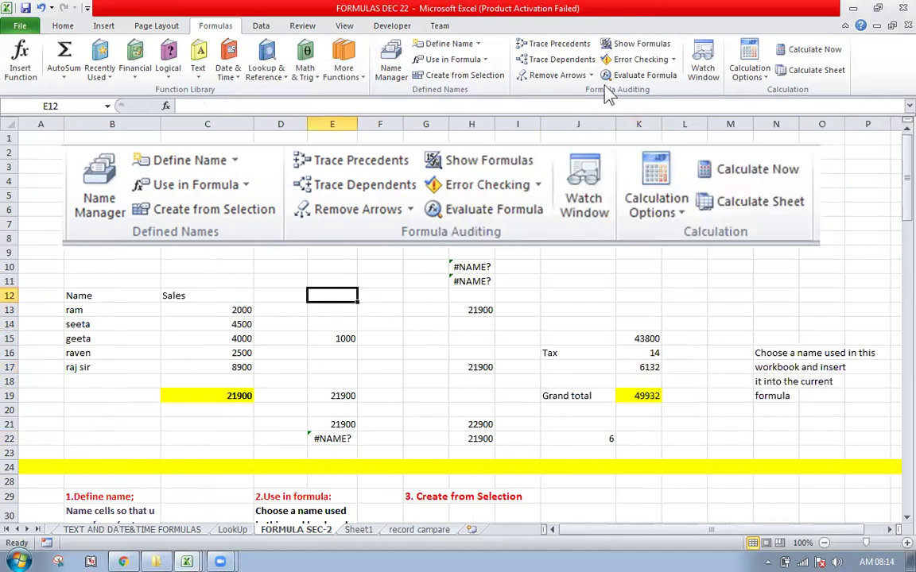
pyautogui.click(645, 66)
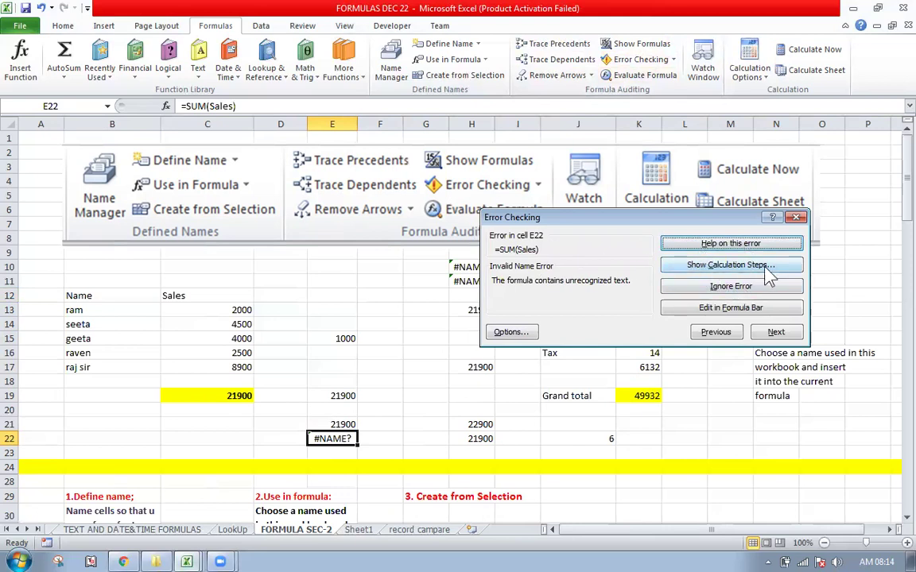
pyautogui.click(732, 268)
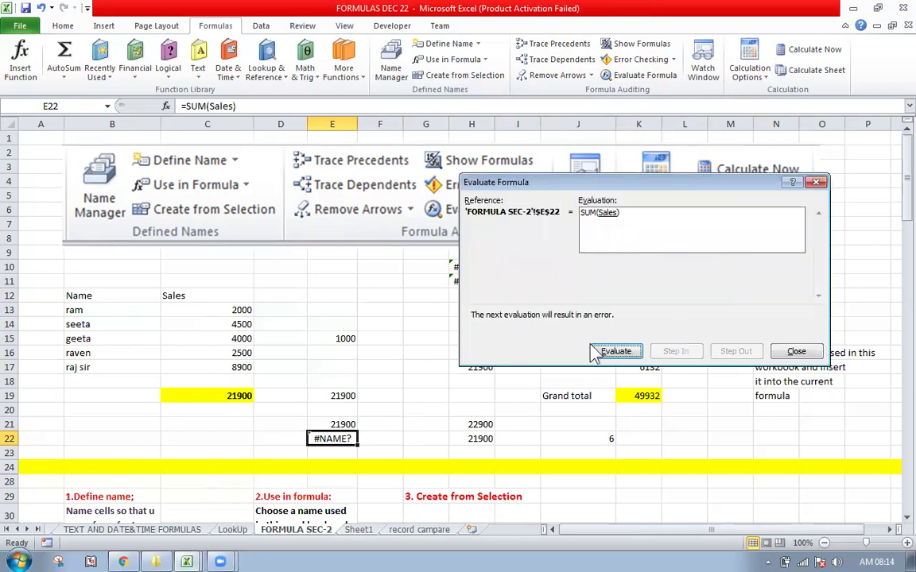
pyautogui.click(625, 360)
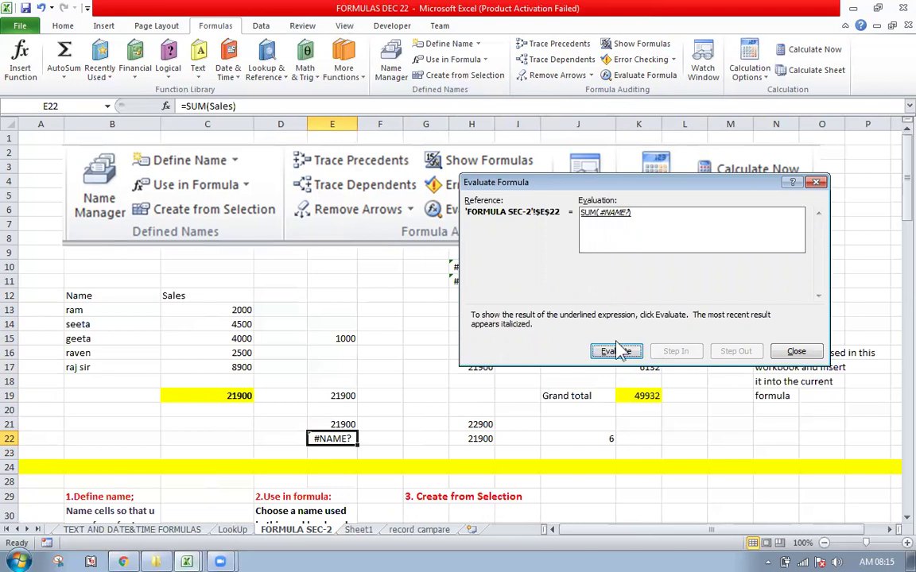
pyautogui.click(626, 358)
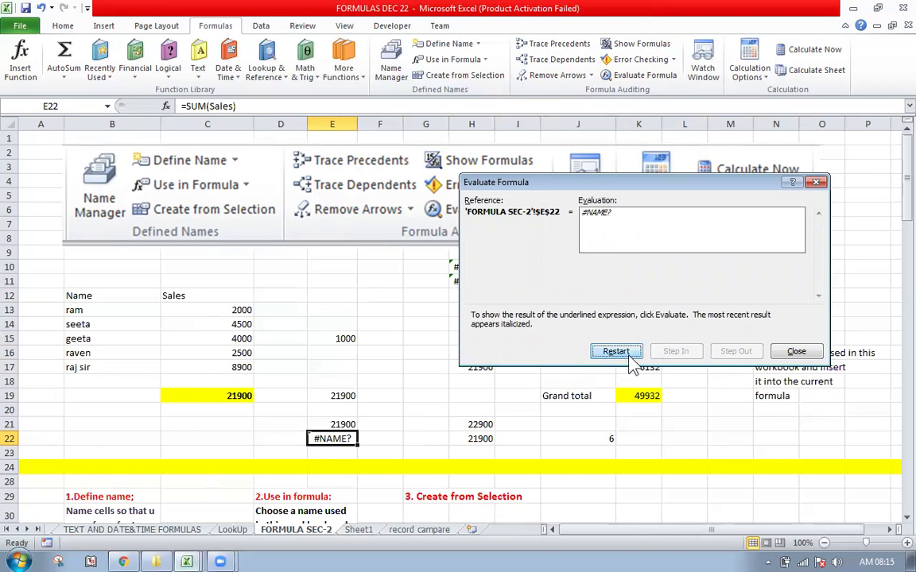
pyautogui.click(628, 360)
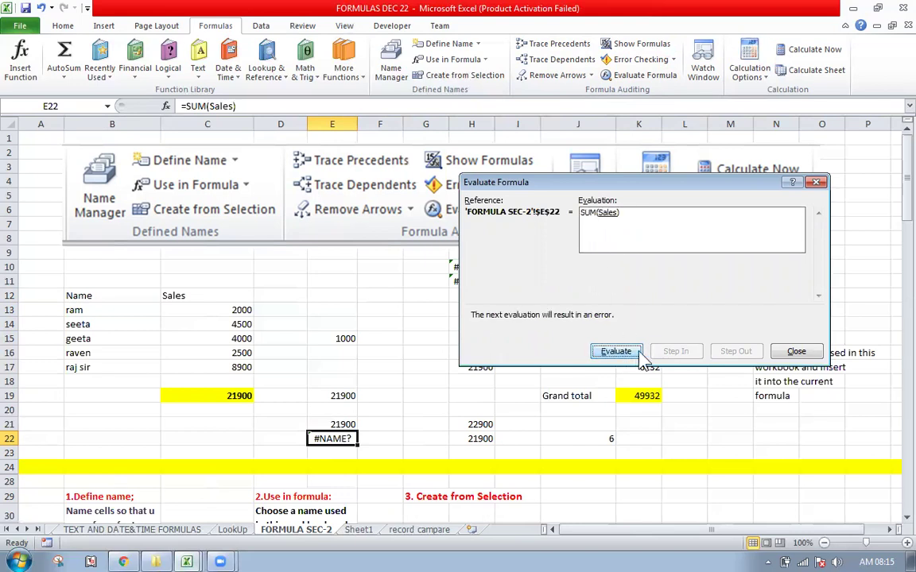
pyautogui.click(796, 352)
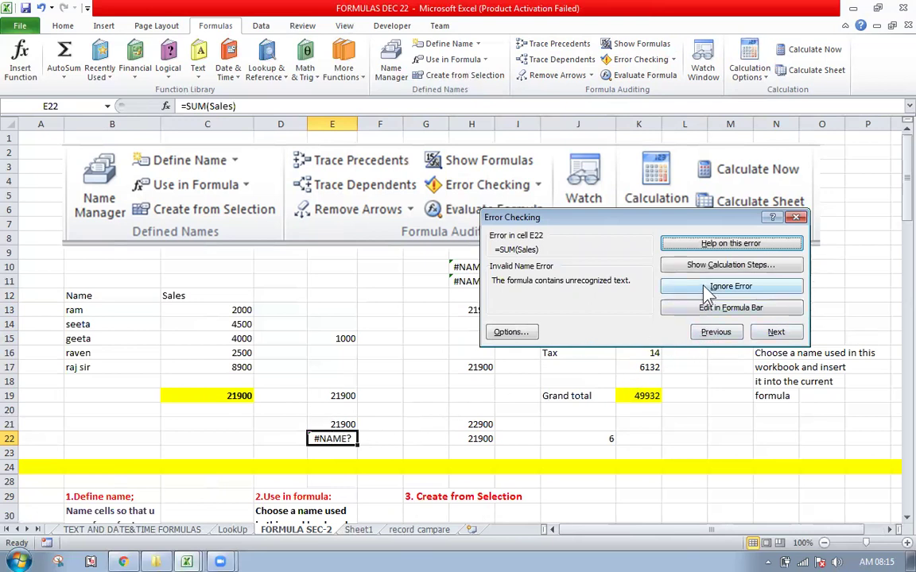
# Ignore E22's error, then move past the H10 and H11 errors until checking completes.
pyautogui.click(723, 293)
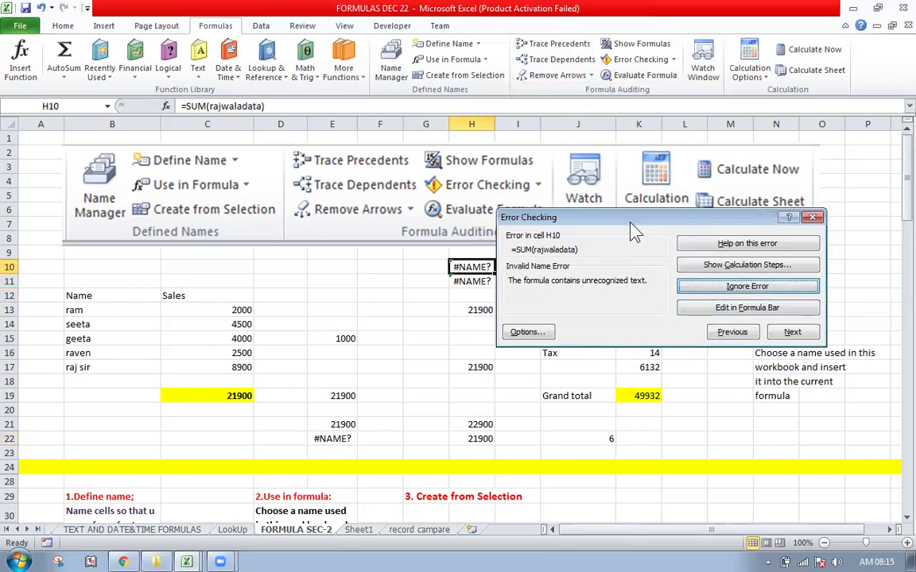
pyautogui.moveTo(630, 223); pyautogui.dragTo(729, 172)
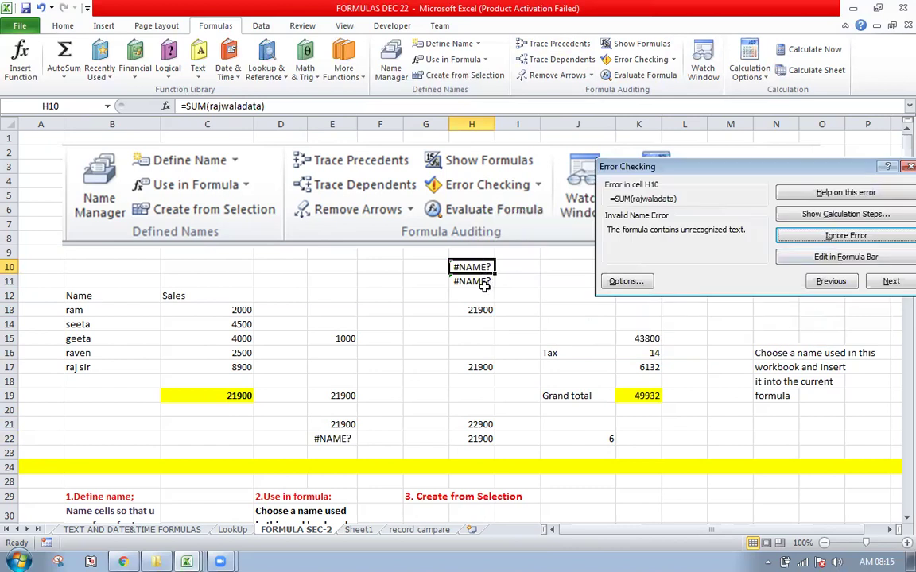
pyautogui.moveTo(747, 171); pyautogui.dragTo(177, 201)
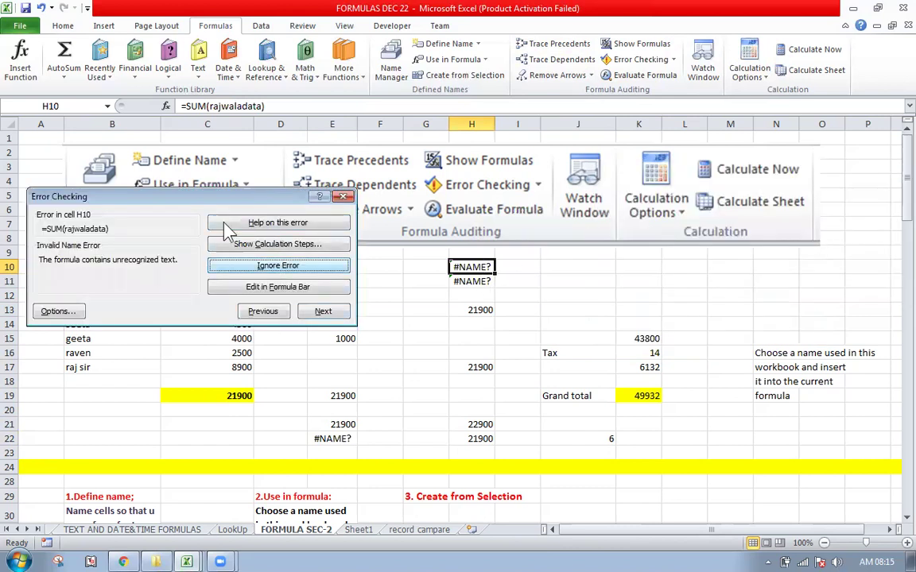
pyautogui.click(323, 311)
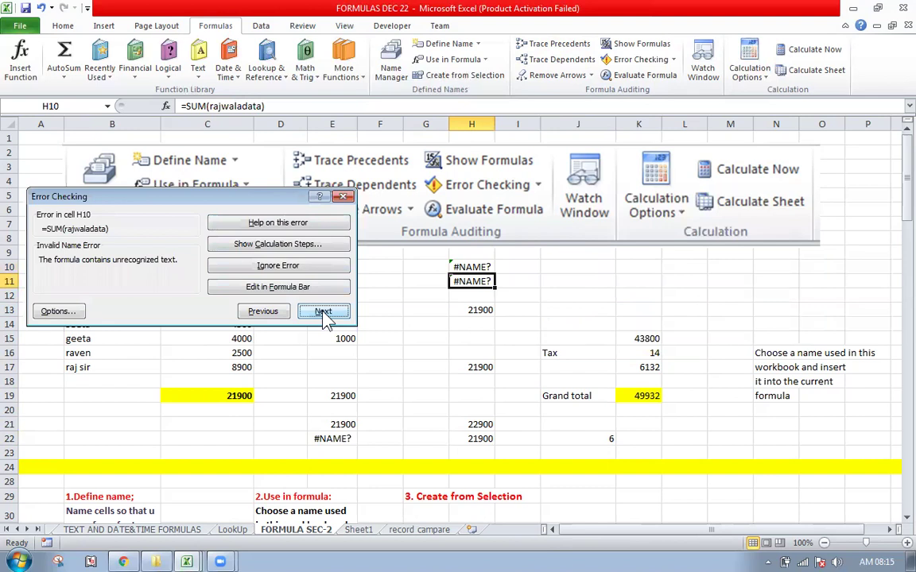
pyautogui.click(323, 310)
pyautogui.click(469, 312)
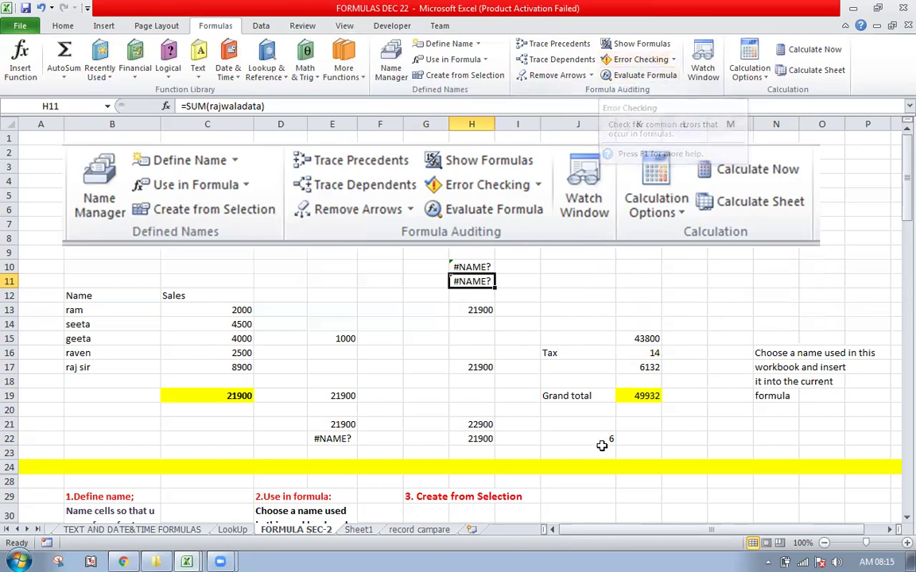
pyautogui.click(647, 397)
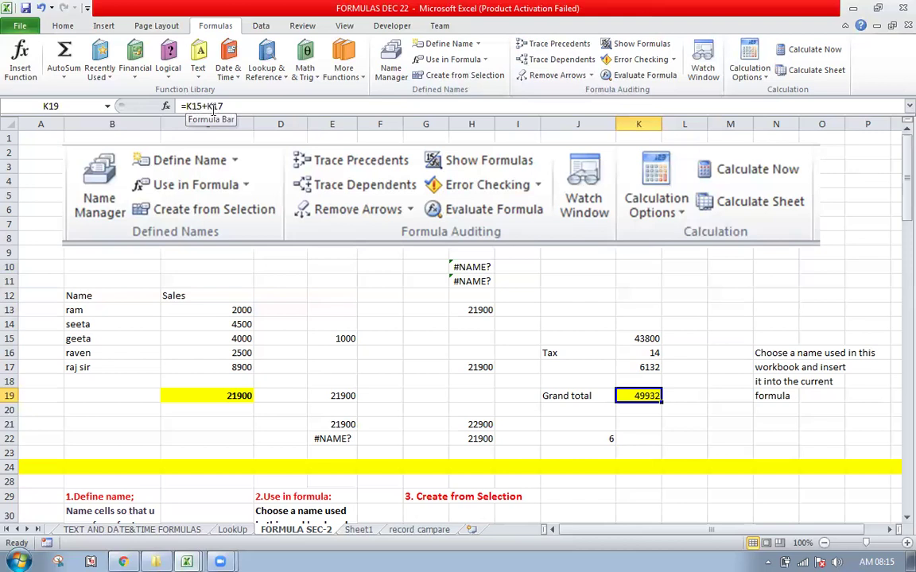
pyautogui.click(644, 77)
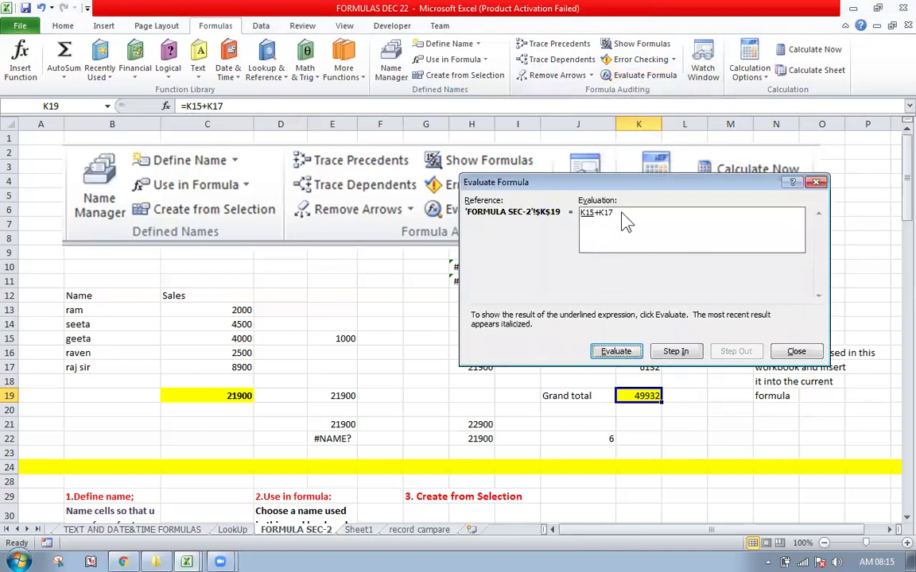
pyautogui.click(614, 351)
pyautogui.click(621, 354)
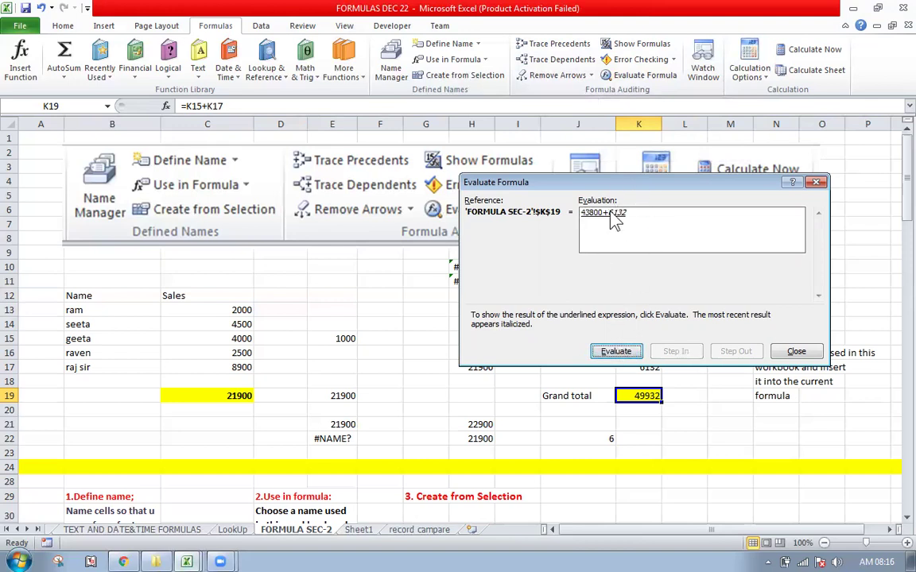
pyautogui.click(610, 353)
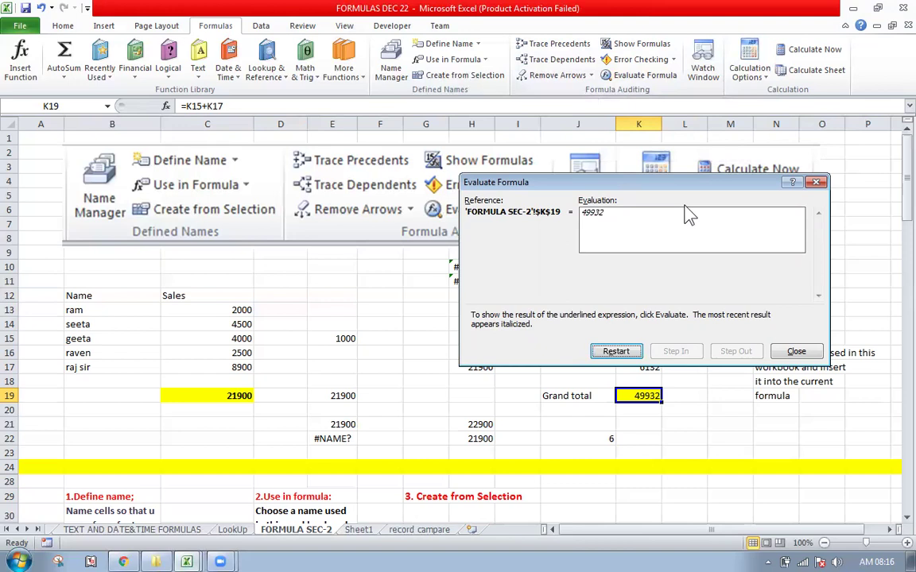
pyautogui.click(796, 351)
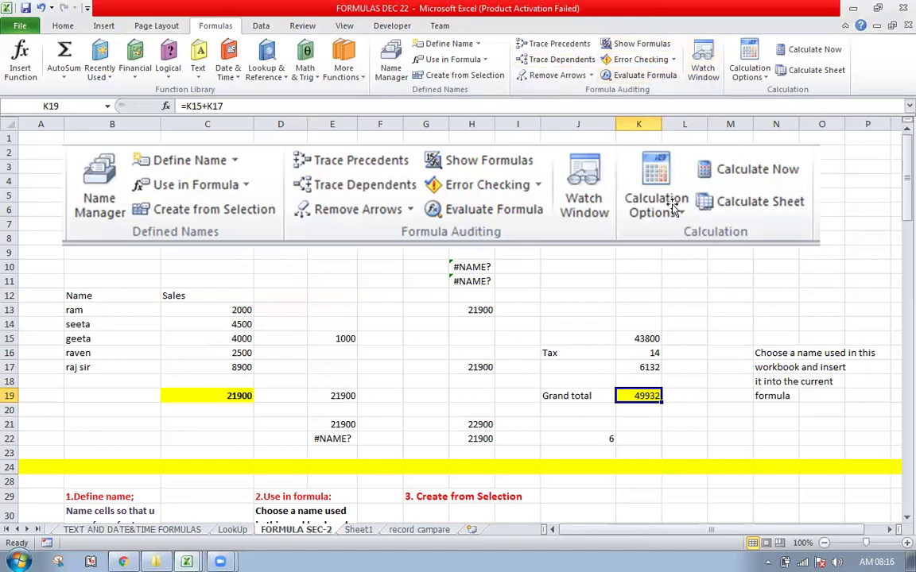
# Open the Watch Window and move it to the upper left of the sheet.
pyautogui.click(703, 62)
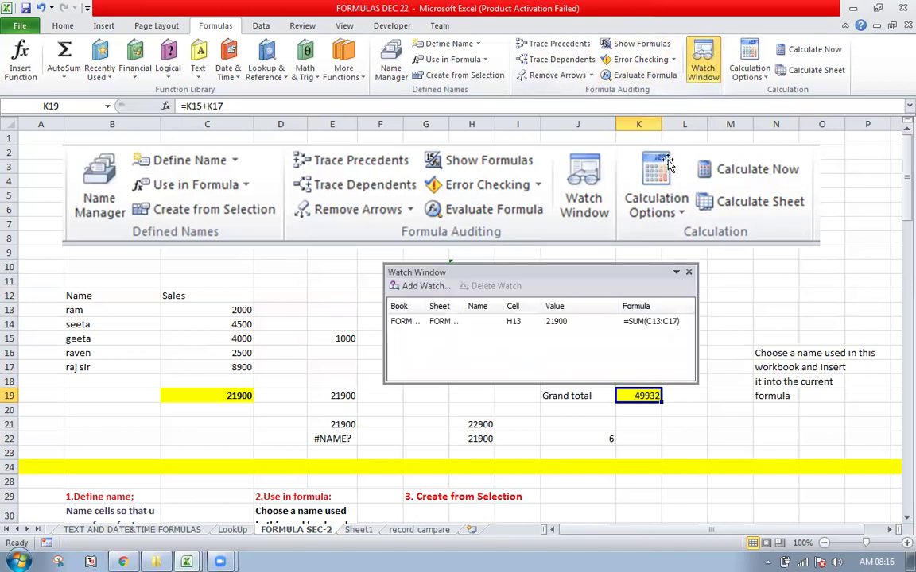
pyautogui.moveTo(500, 273); pyautogui.dragTo(204, 193)
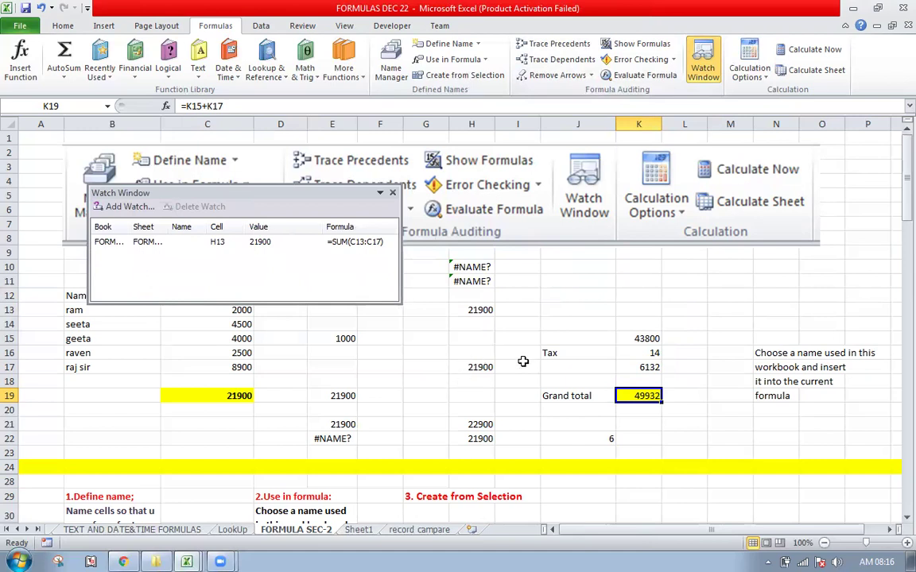
pyautogui.scroll(-4, 671, 337)
pyautogui.scroll(-8, 672, 337)
pyautogui.scroll(-9, 672, 337)
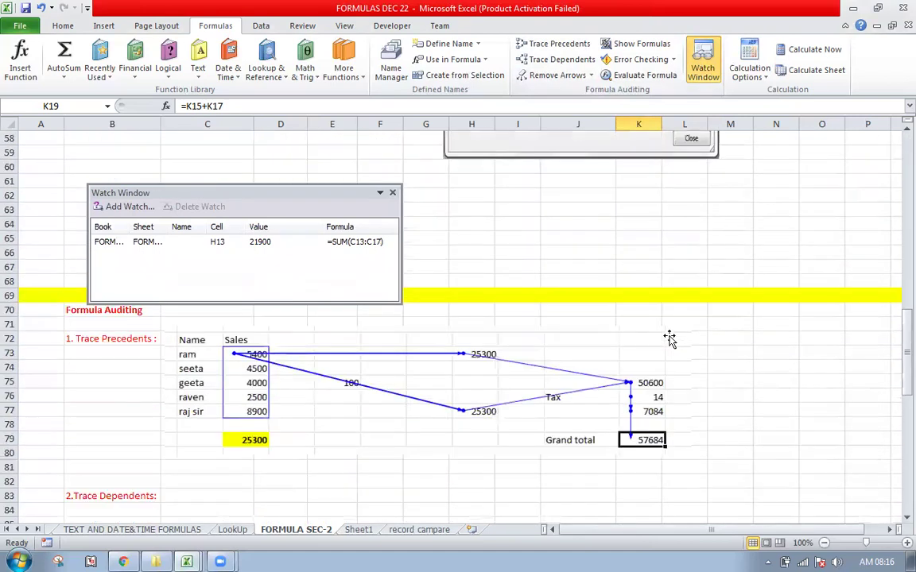
pyautogui.scroll(-9, 671, 338)
pyautogui.scroll(-7, 374, 410)
pyautogui.scroll(7, 375, 409)
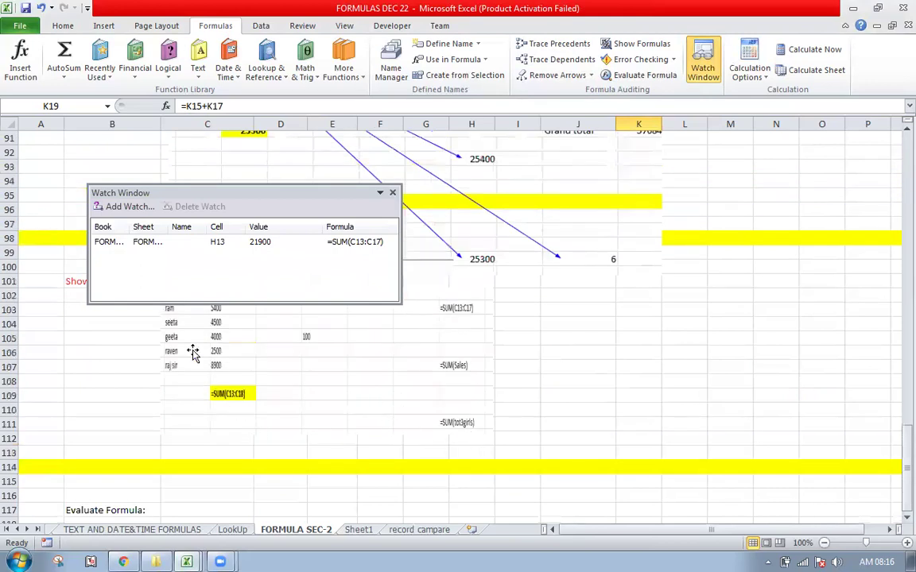
# Add a watch for cell K105 to the Watch Window.
pyautogui.click(263, 392)
pyautogui.click(479, 253)
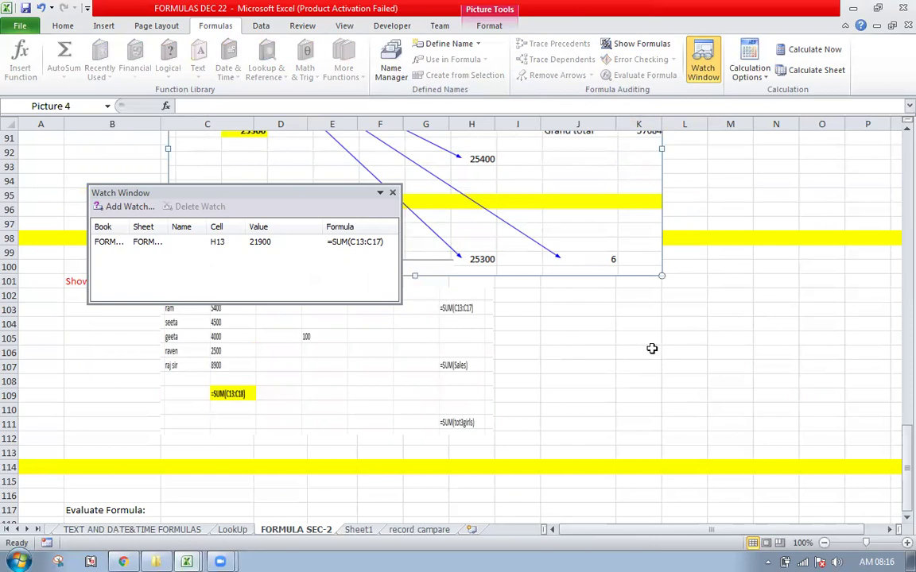
pyautogui.click(629, 338)
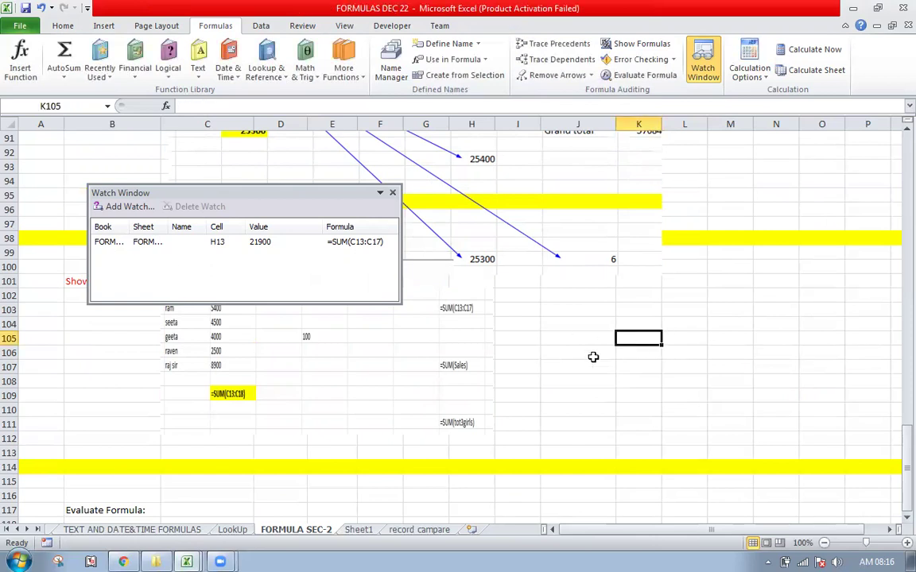
pyautogui.click(125, 209)
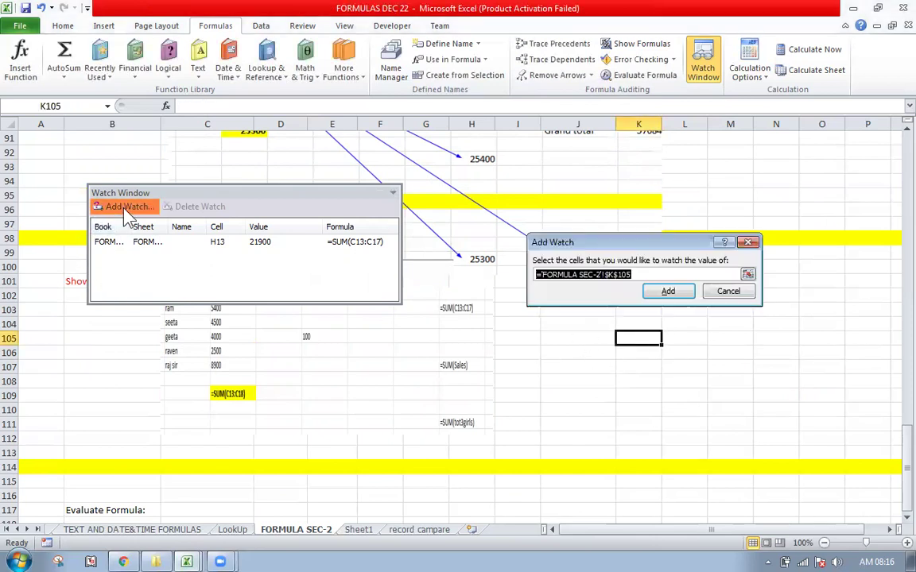
pyautogui.click(668, 298)
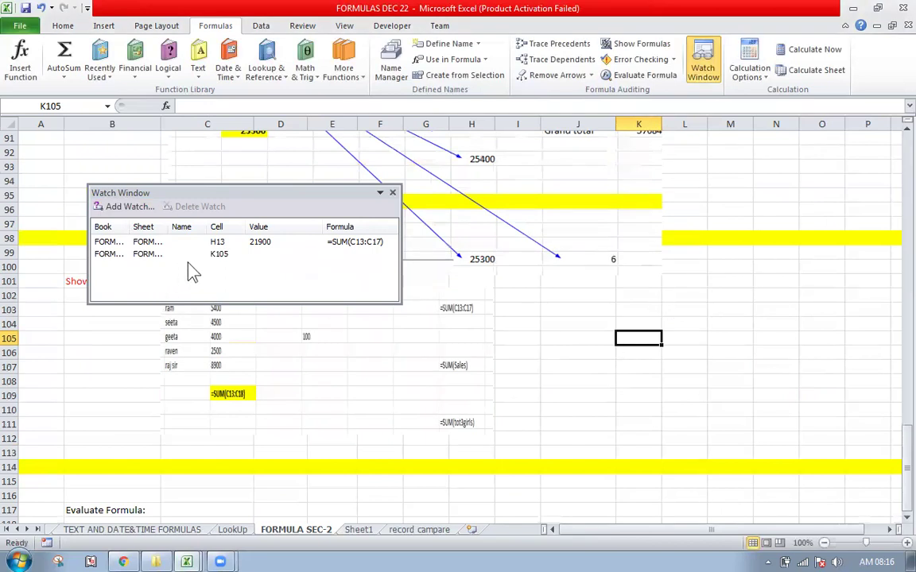
pyautogui.scroll(5, 417, 308)
pyautogui.scroll(7, 417, 309)
pyautogui.scroll(8, 418, 308)
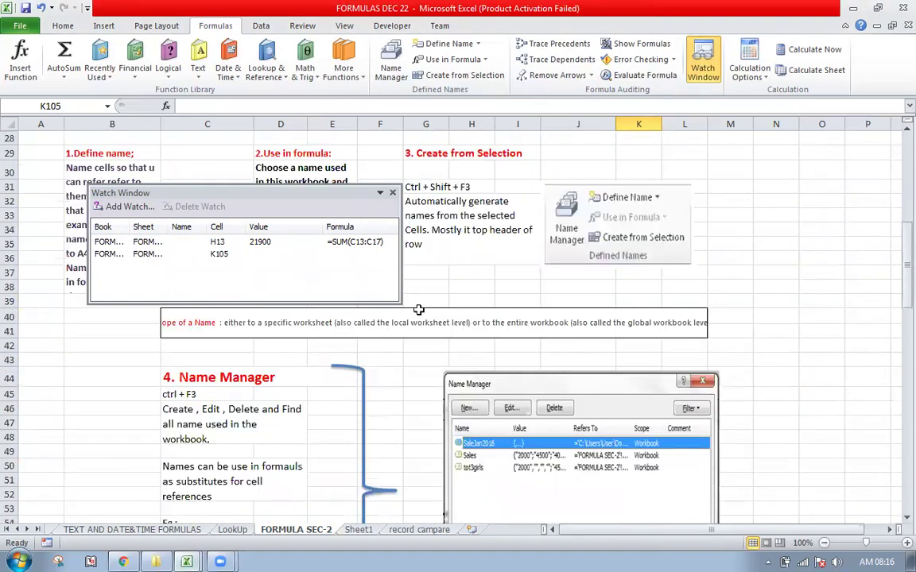
pyautogui.scroll(6, 417, 309)
pyautogui.scroll(3, 419, 308)
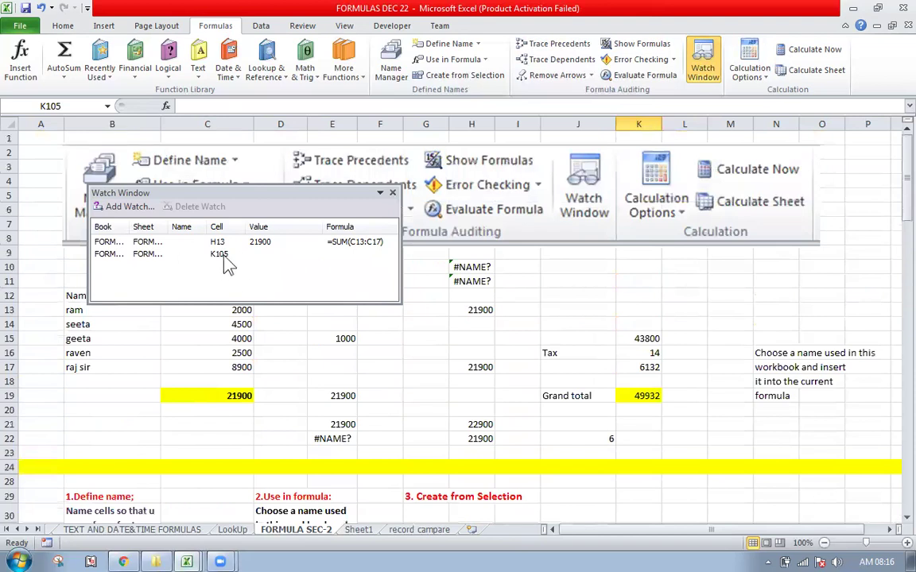
# Open and close Evaluate Formula for the empty cell K105.
pyautogui.click(641, 76)
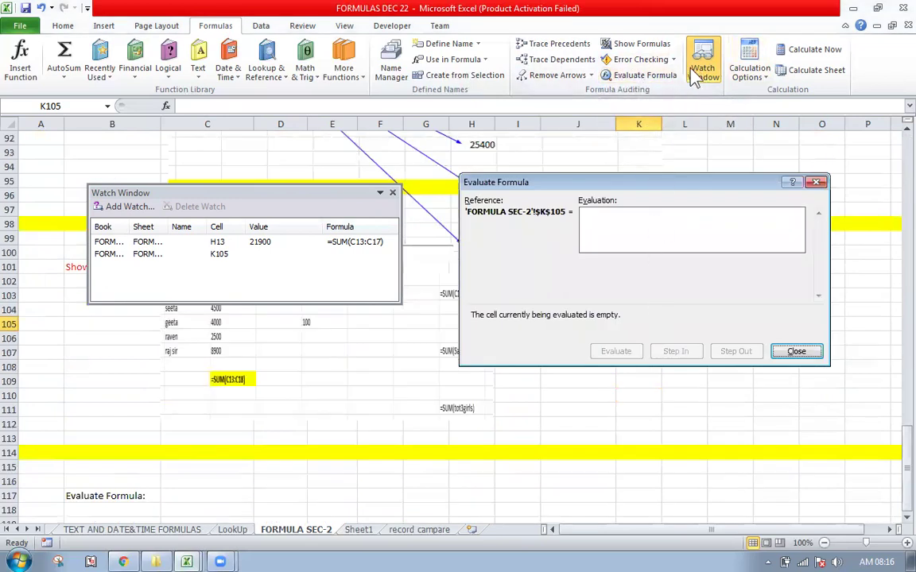
pyautogui.click(795, 352)
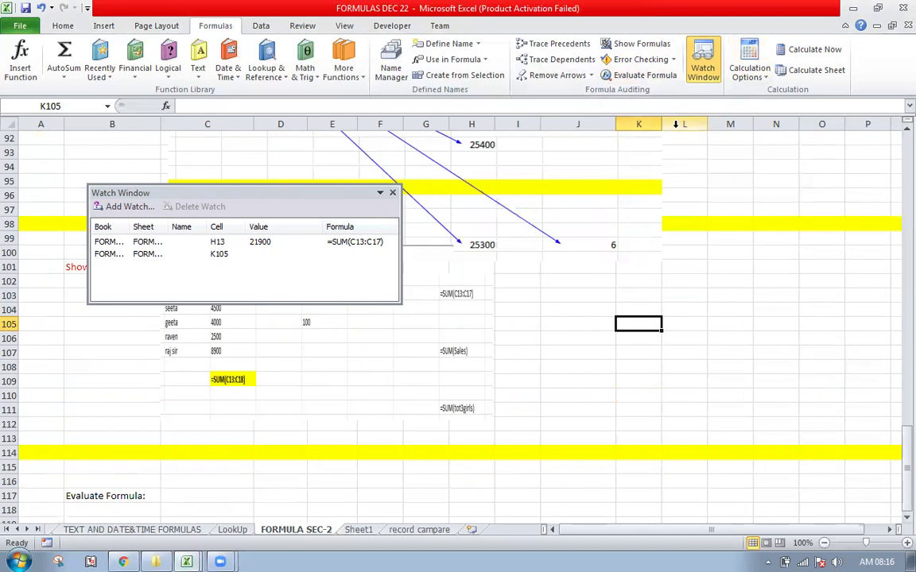
pyautogui.click(642, 81)
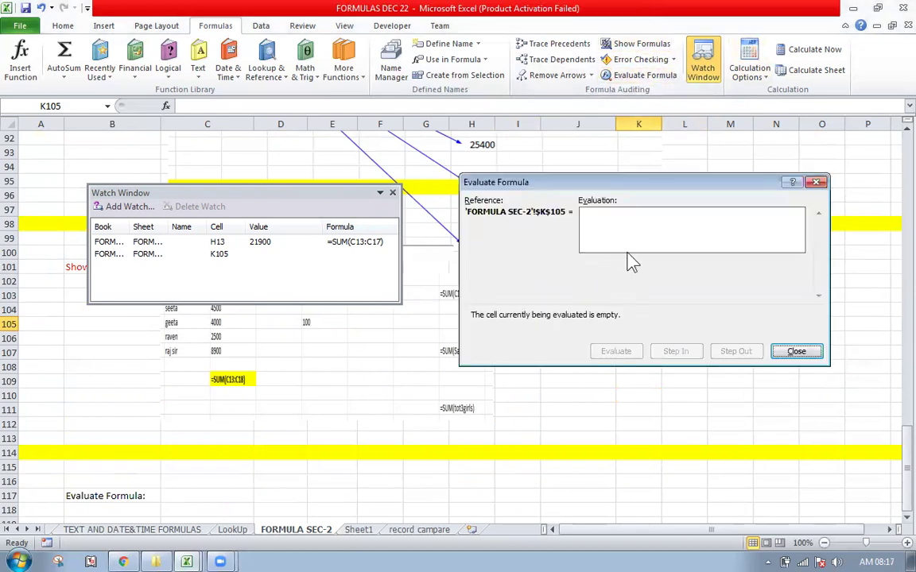
pyautogui.click(795, 352)
pyautogui.scroll(1, 590, 293)
pyautogui.scroll(8, 589, 292)
pyautogui.scroll(8, 590, 292)
pyautogui.scroll(8, 590, 292)
pyautogui.scroll(5, 590, 294)
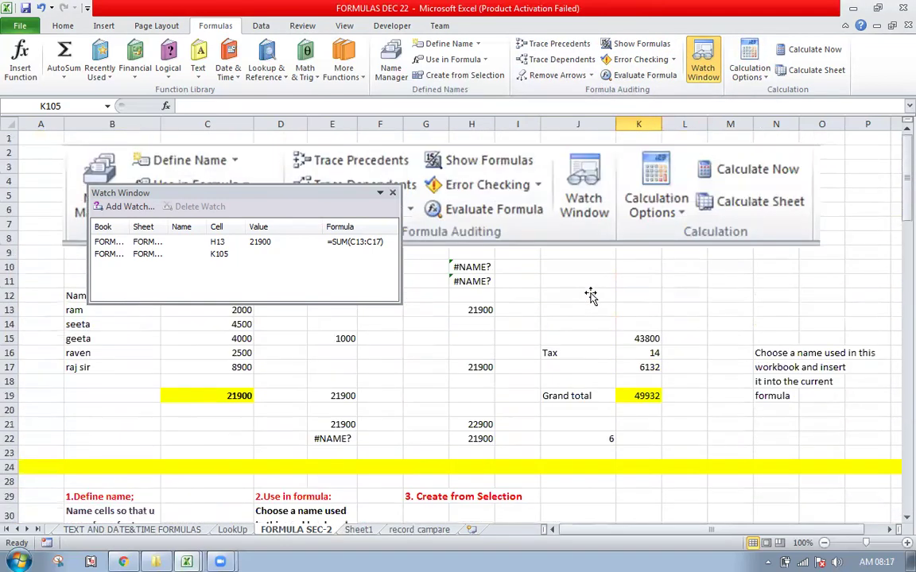
# Evaluate K19's Grand total step by step from K15+K17 to 49932.
pyautogui.click(640, 397)
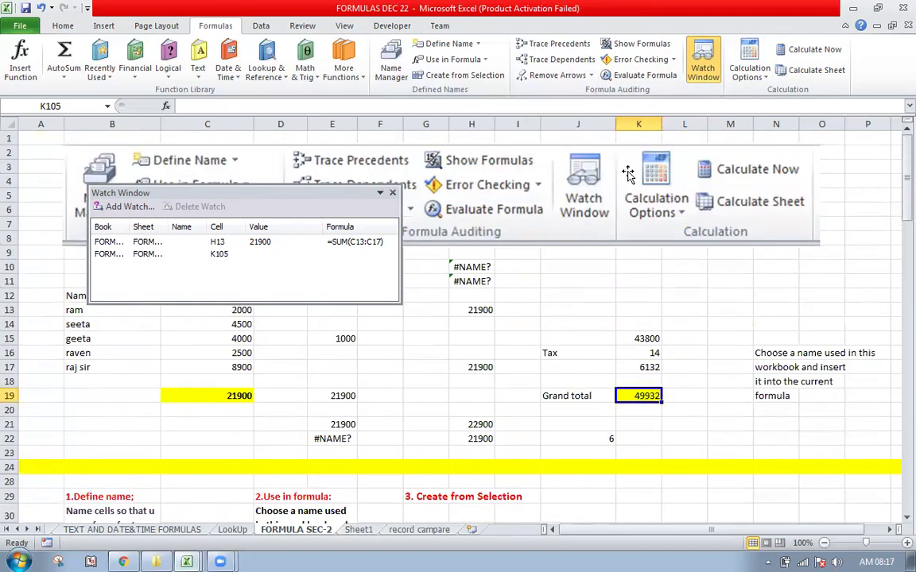
pyautogui.click(645, 75)
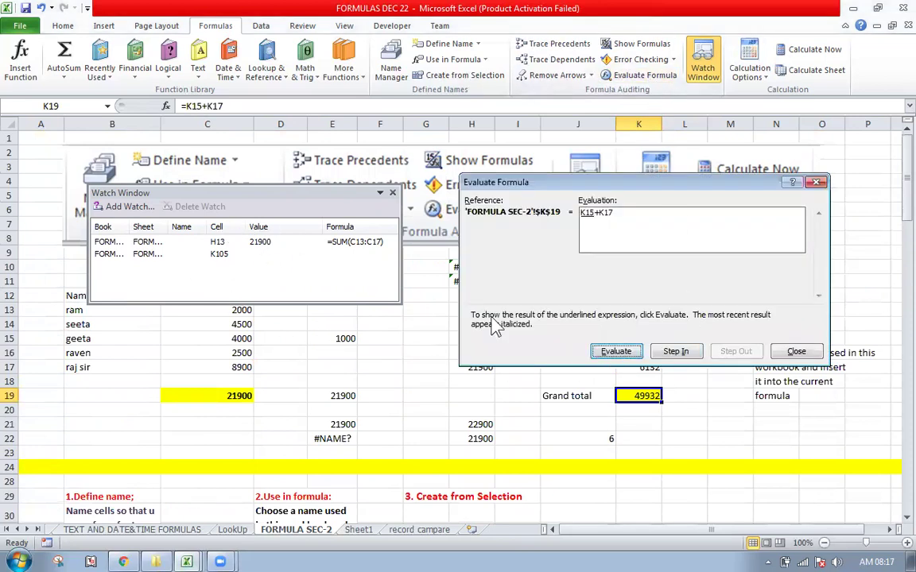
pyautogui.click(617, 353)
pyautogui.click(616, 352)
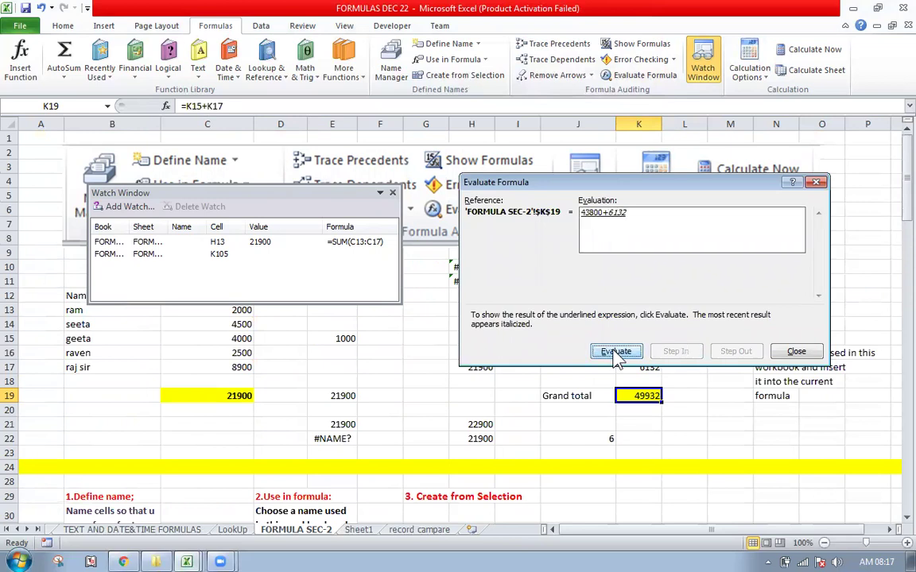
pyautogui.click(616, 352)
pyautogui.click(796, 351)
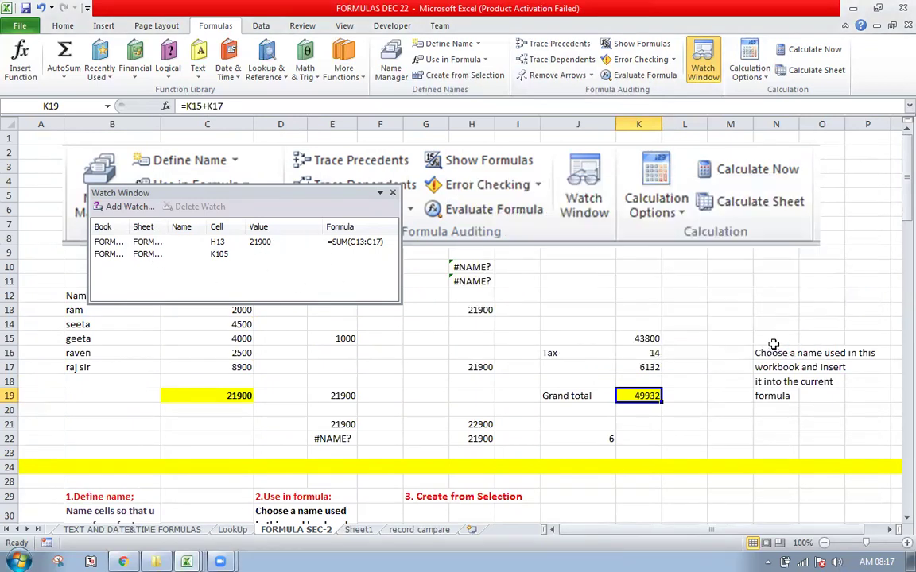
# Select the H13 watch entry, clear the selection, and select cell H13.
pyautogui.click(207, 243)
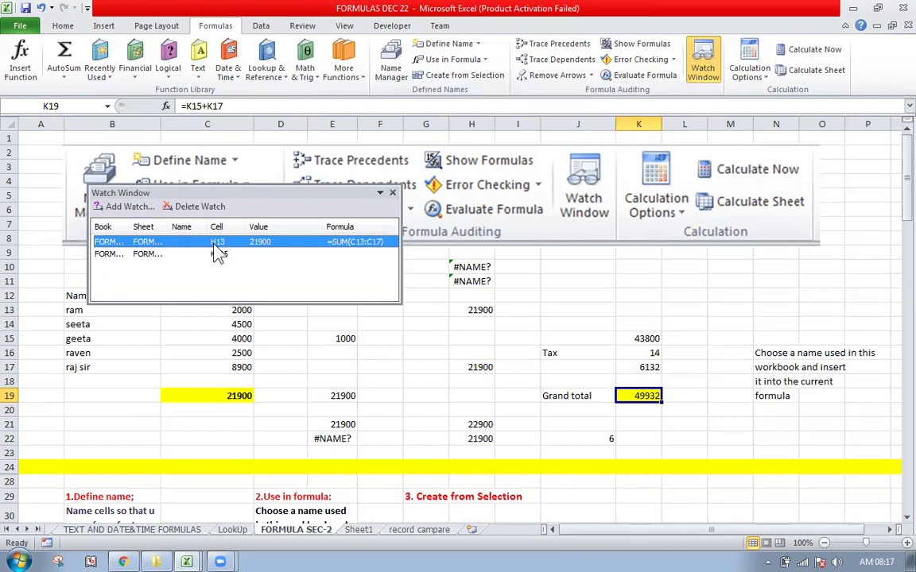
pyautogui.click(231, 274)
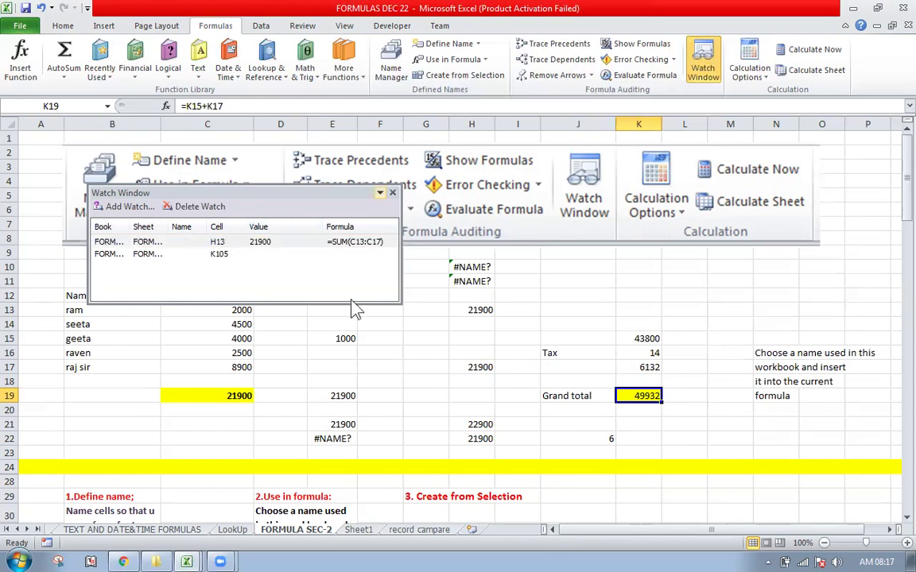
pyautogui.click(481, 310)
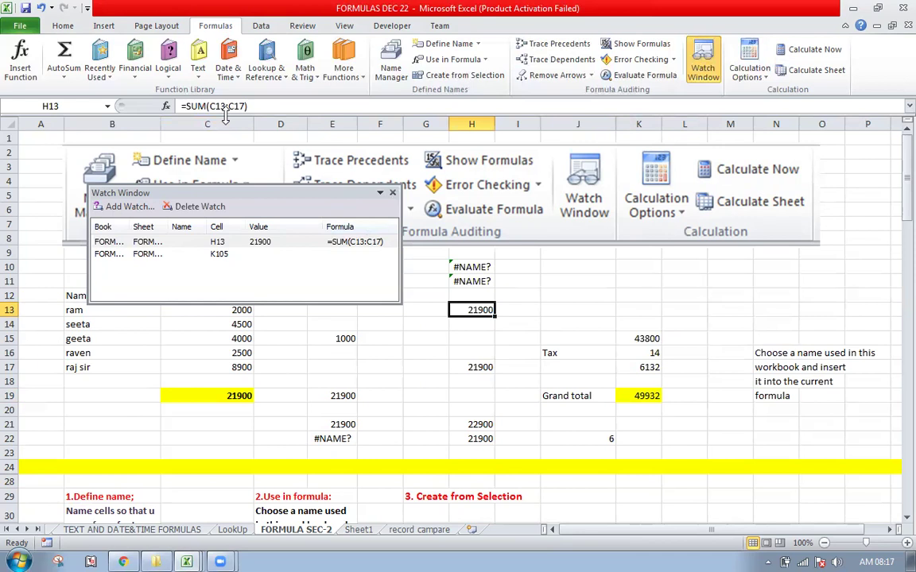
# Trace H13's precedents from C13:C17 and change C15 from 4000 to 1.
pyautogui.click(557, 44)
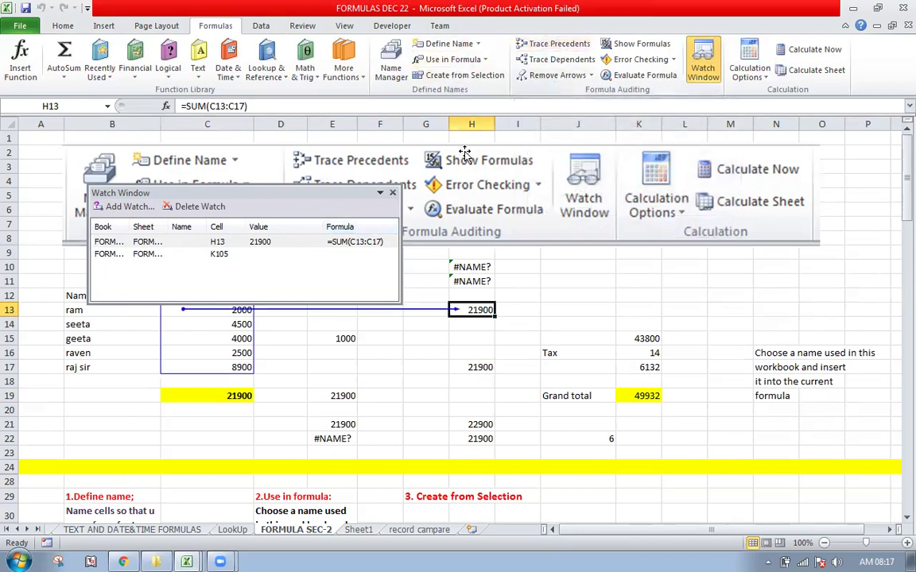
pyautogui.moveTo(227, 193); pyautogui.dragTo(639, 148)
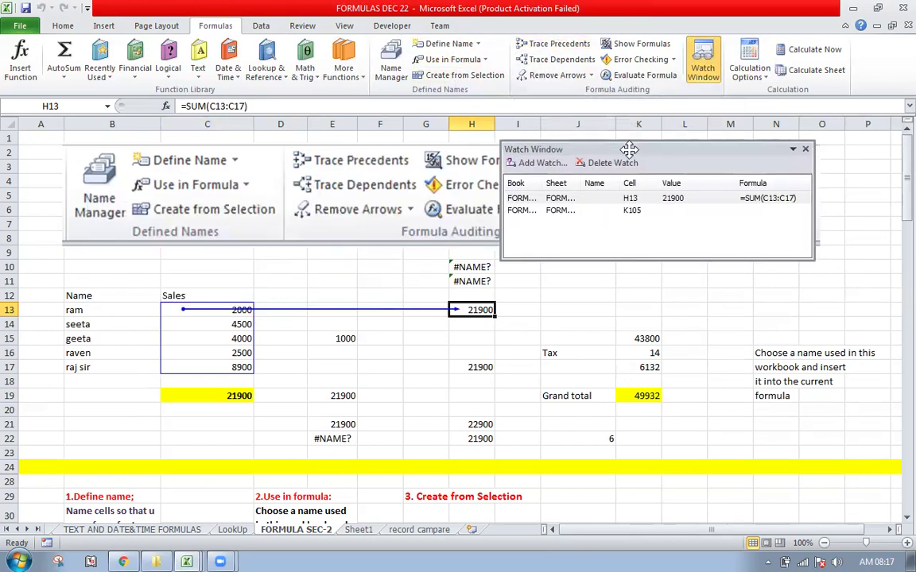
pyautogui.click(211, 338)
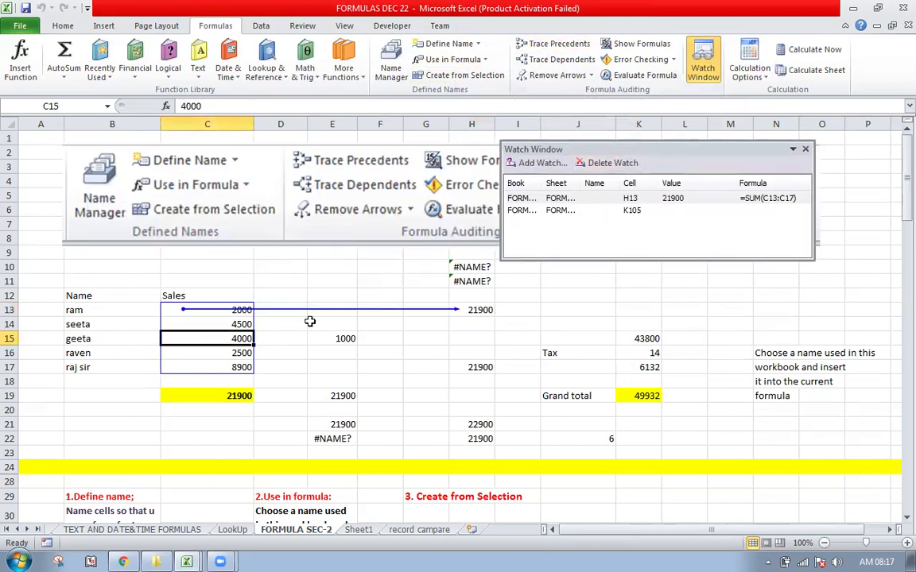
pyautogui.write('1')
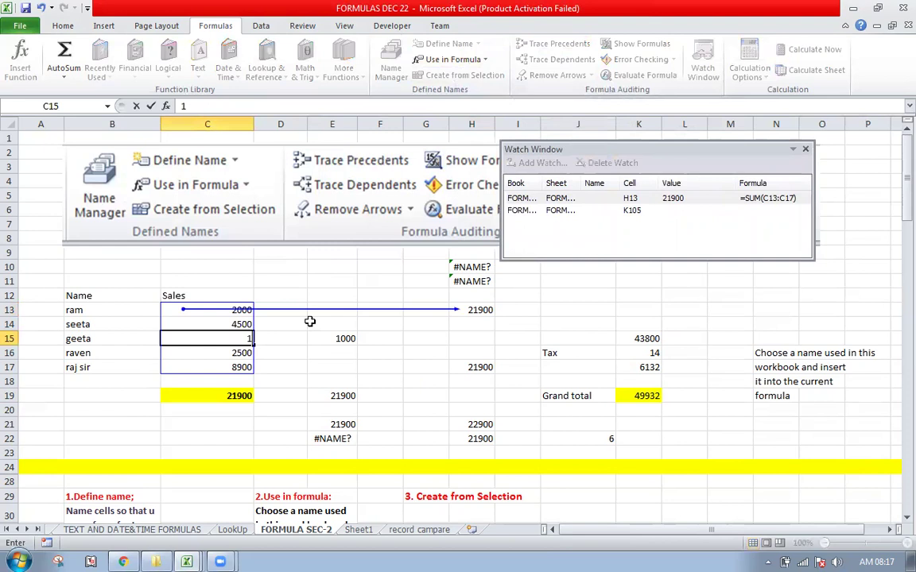
pyautogui.press('Return')
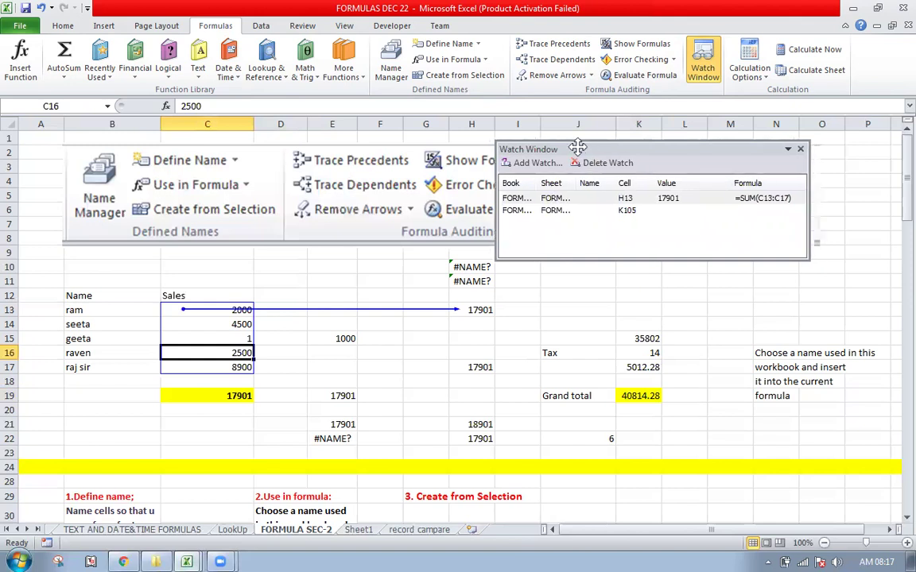
pyautogui.moveTo(584, 149); pyautogui.dragTo(225, 126)
# Evaluate H13's =SUM(C13:C17) to 17901, then close the Watch Window.
pyautogui.click(469, 310)
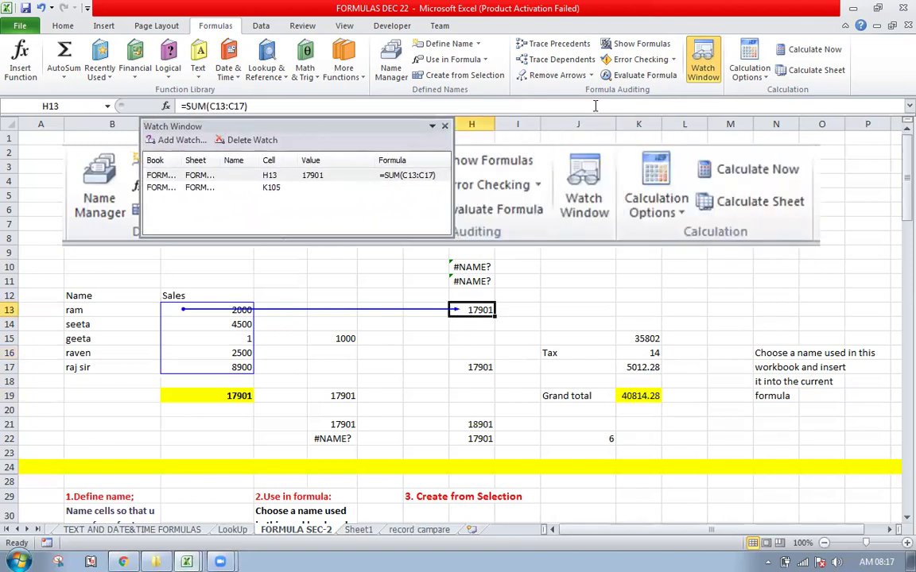
pyautogui.click(648, 76)
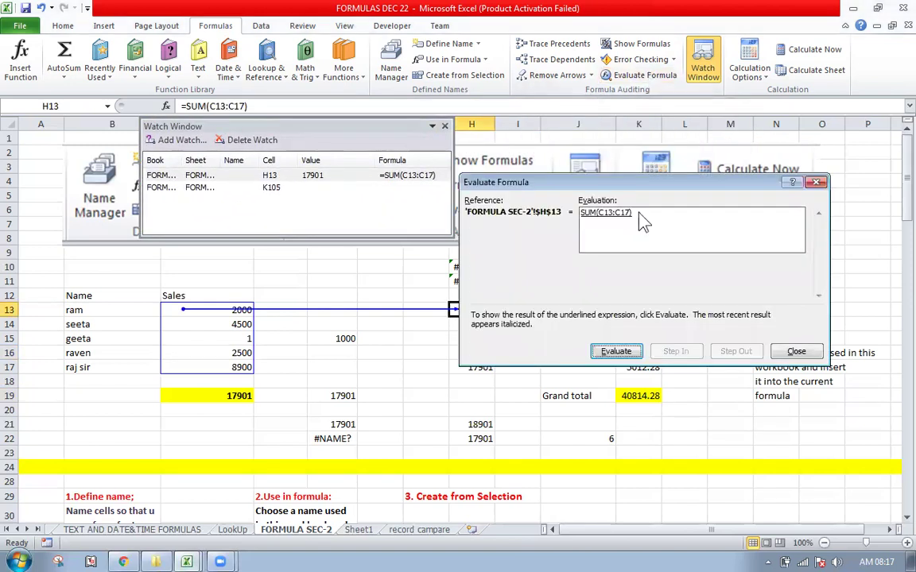
pyautogui.click(616, 353)
pyautogui.click(796, 351)
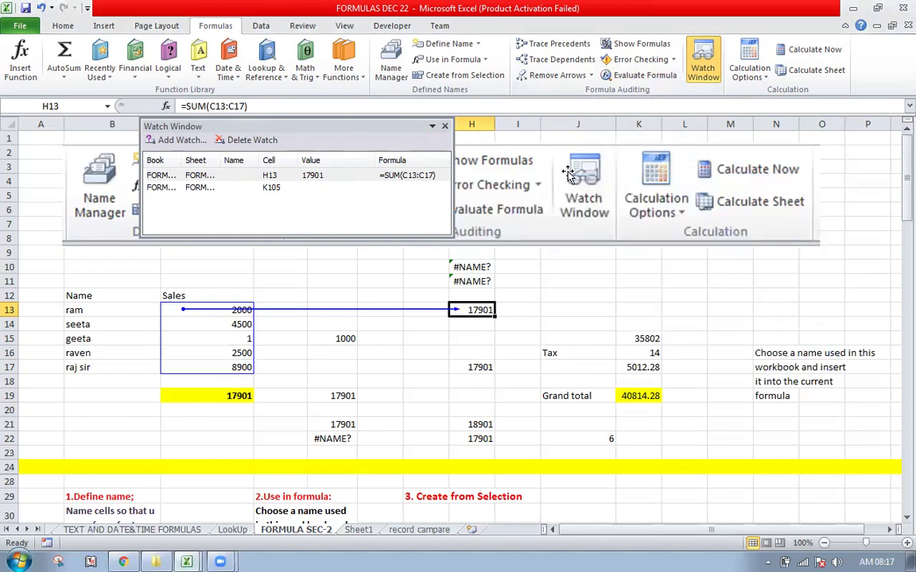
pyautogui.click(444, 126)
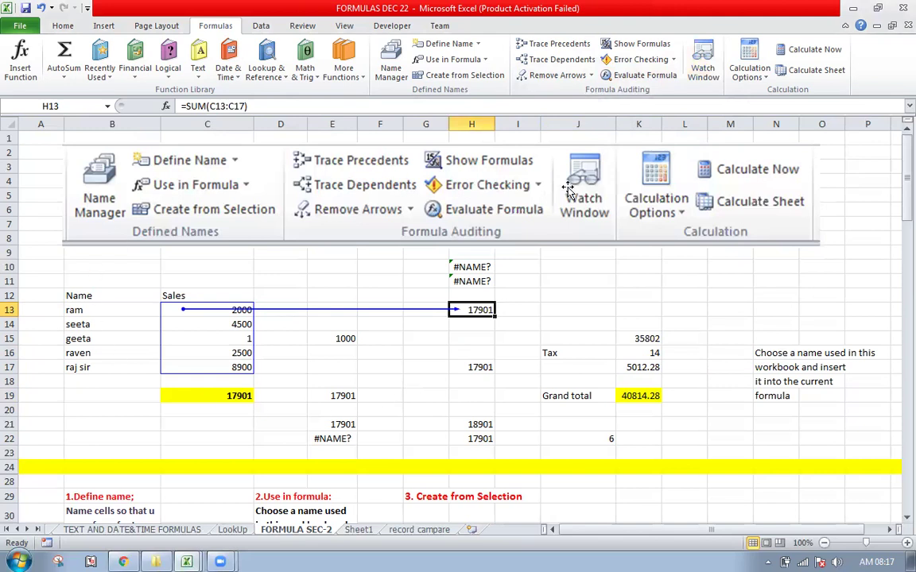
pyautogui.click(222, 337)
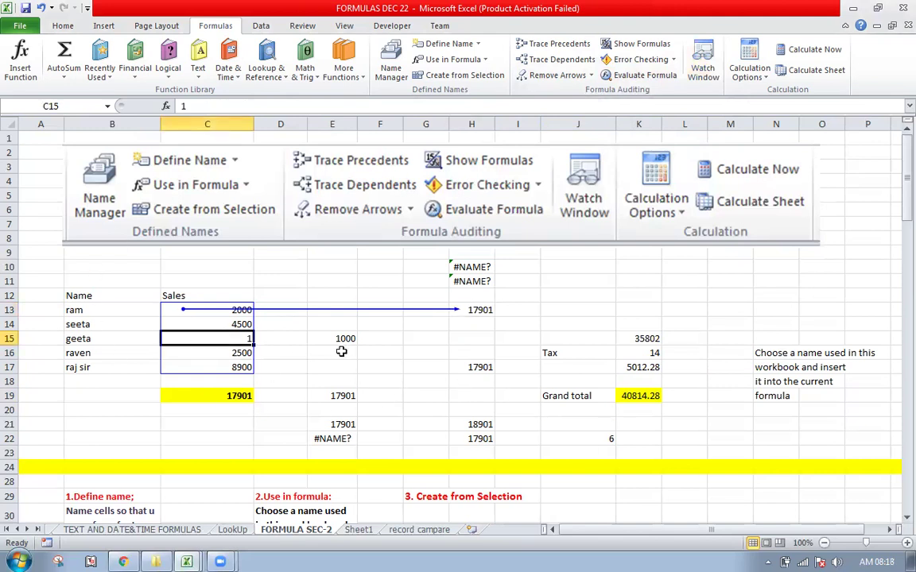
# Undo C15 back to 4000 and display the Calculation Options choices.
pyautogui.hotkey('ctrl', 'z')
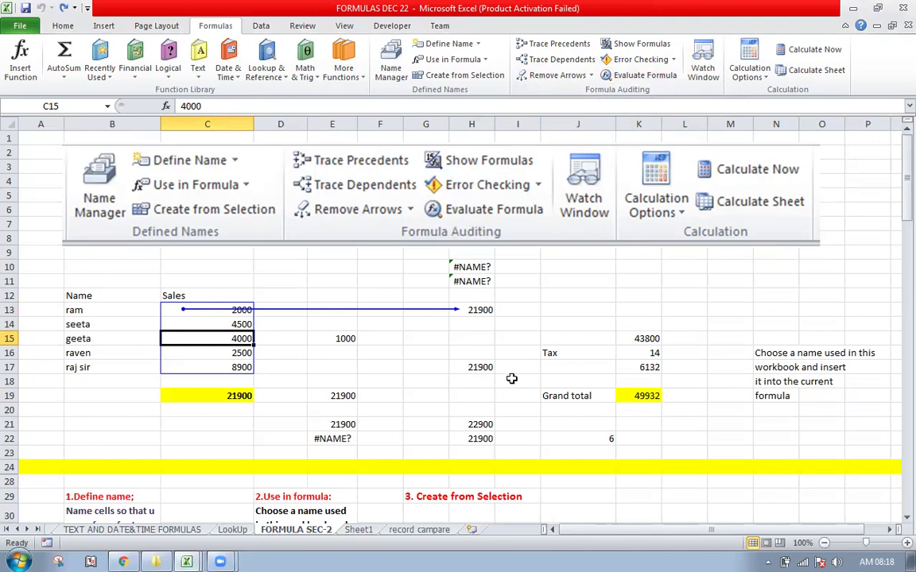
pyautogui.click(759, 73)
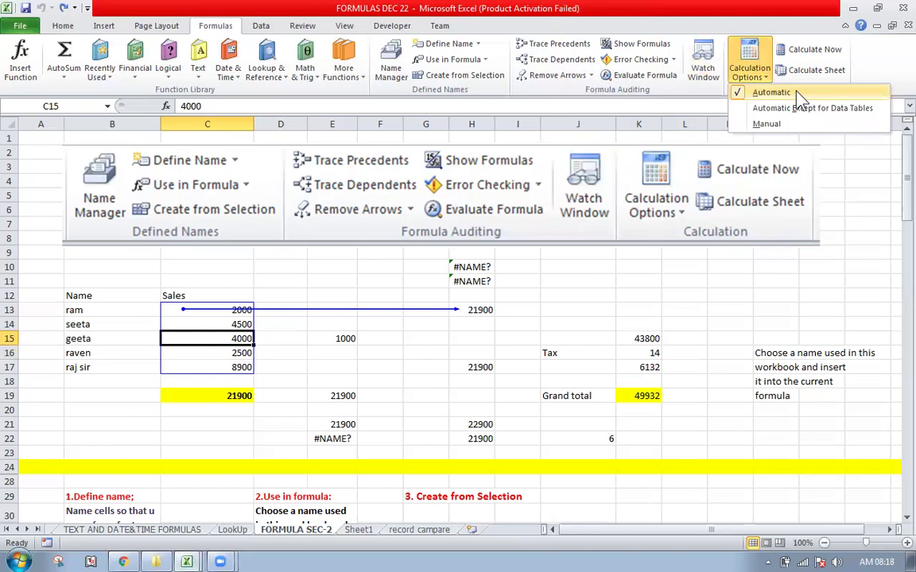
# Enter =RANDBETWEEN(0,100) in cell J11.
pyautogui.click(589, 278)
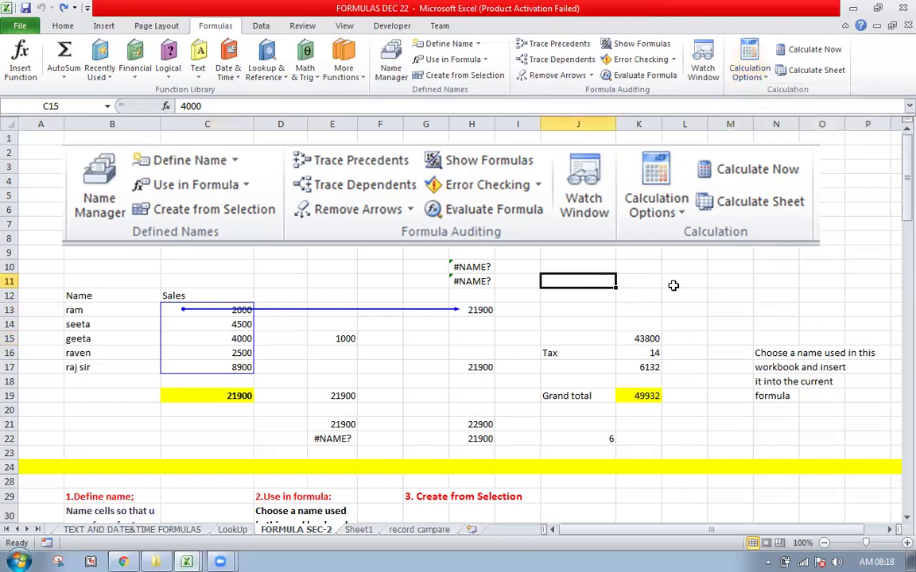
pyautogui.write('=')
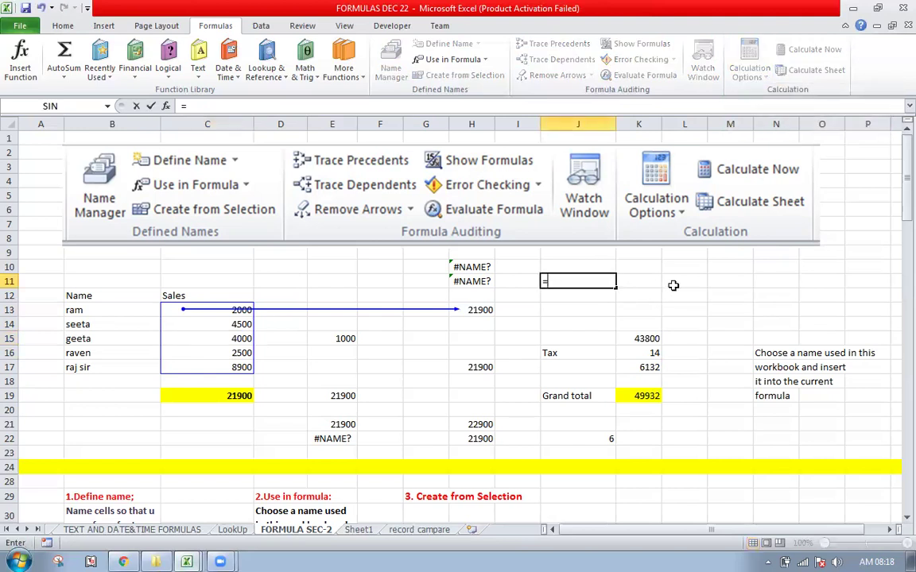
pyautogui.write('ran')
pyautogui.press('Down')
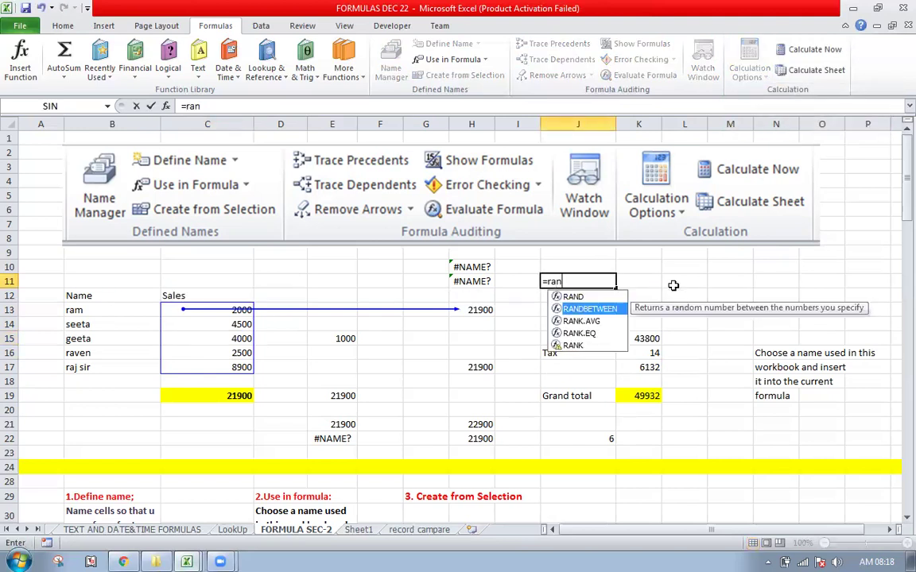
pyautogui.press('Tab')
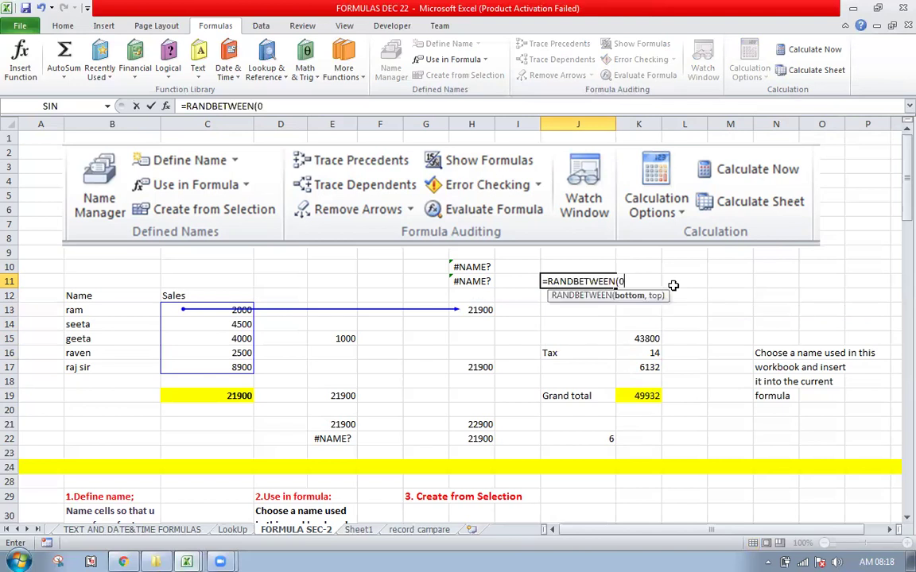
pyautogui.write(',100')
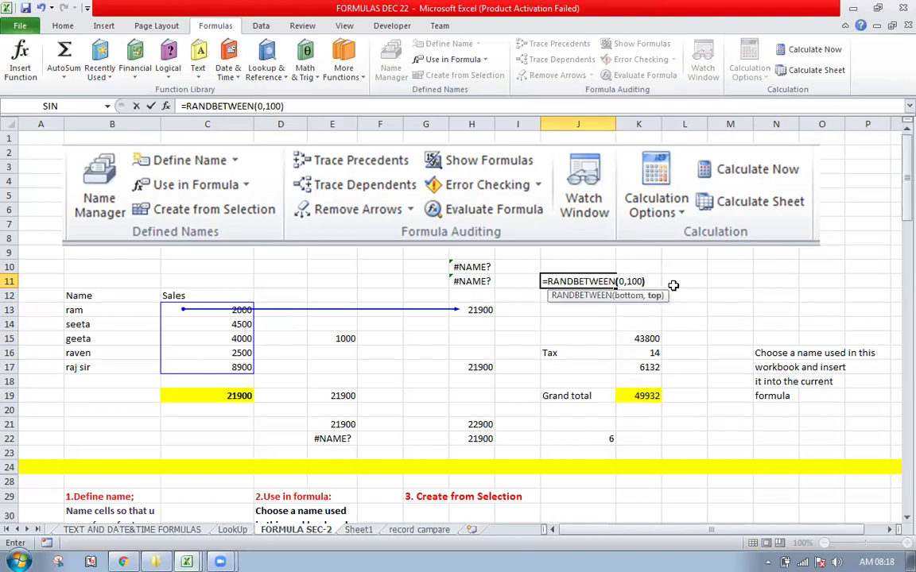
pyautogui.press('Return')
# Enter 3 in K11 to recalculate J11's random value, then clear K11.
pyautogui.press('Up')
pyautogui.press('Right')
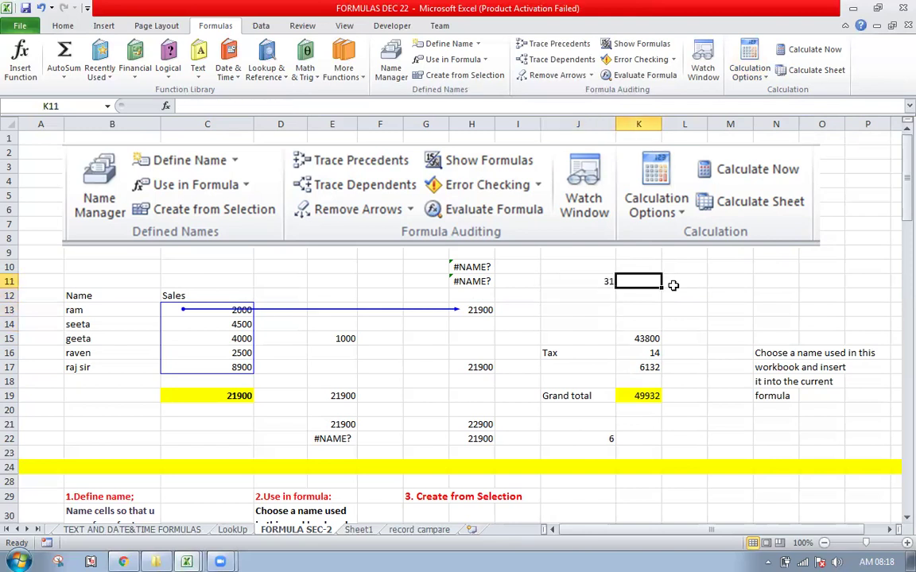
pyautogui.write('3')
pyautogui.press('Return')
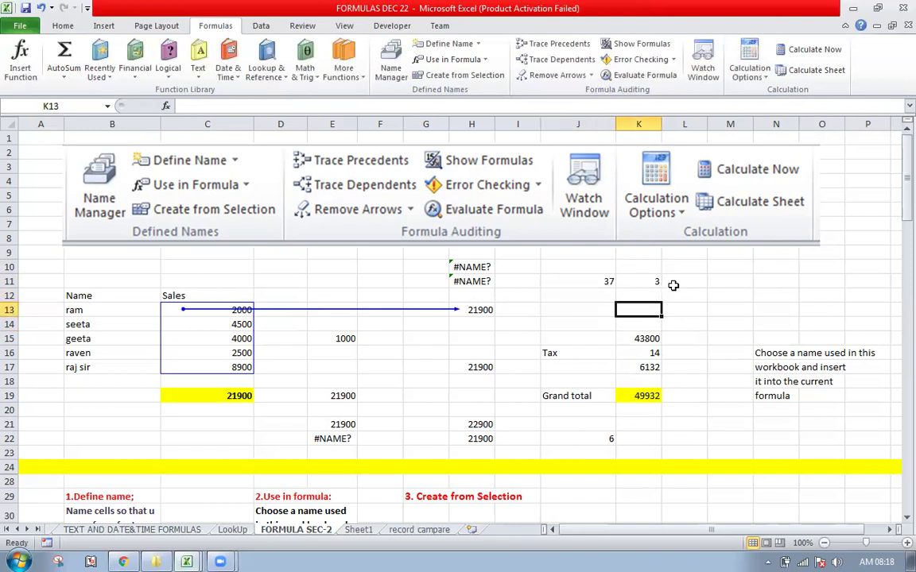
pyautogui.press('Up')
pyautogui.press('BackSpace')
pyautogui.press('Return')
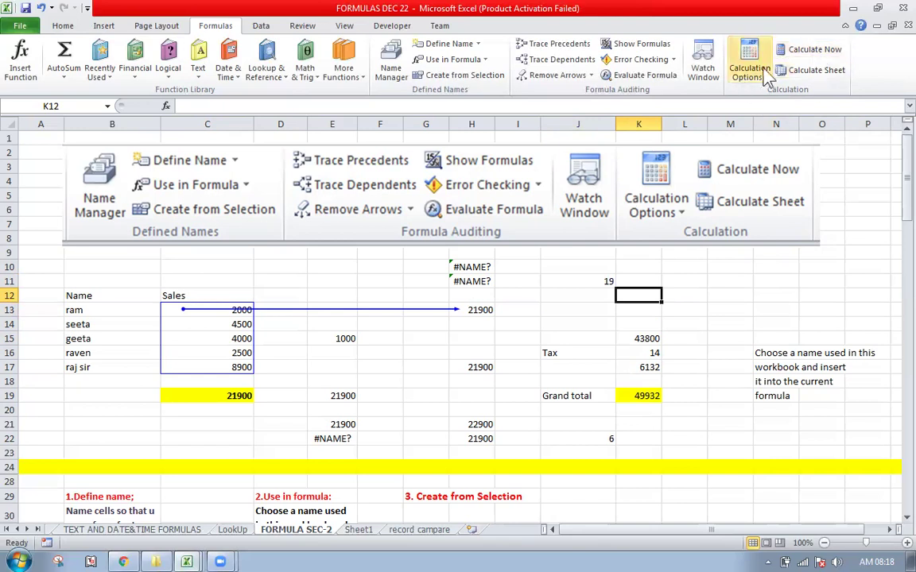
# Switch calculation to Manual and enter 1 in K11, K12, J12 and J10.
pyautogui.click(766, 88)
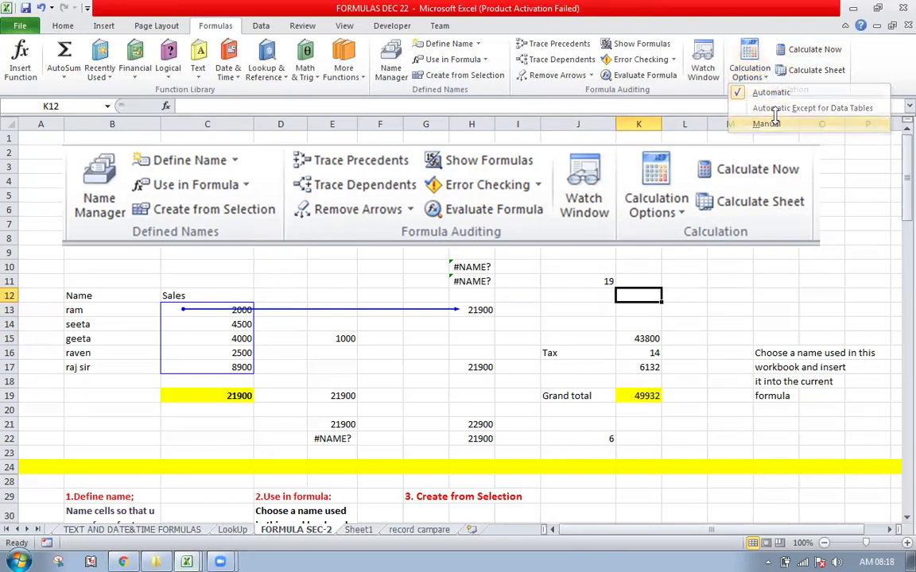
pyautogui.click(766, 123)
pyautogui.click(559, 282)
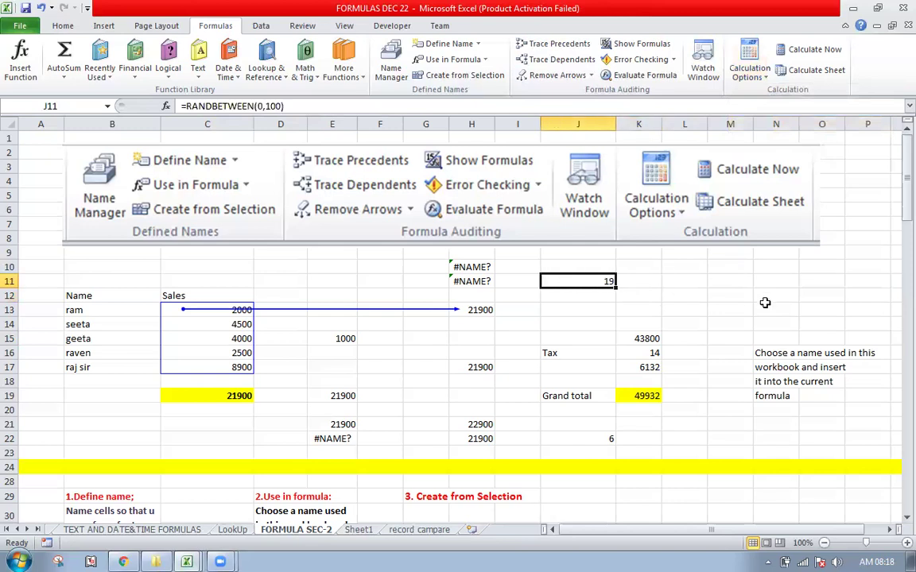
pyautogui.press('Right')
pyautogui.write('1')
pyautogui.press('Return')
pyautogui.write('1')
pyautogui.press('Left')
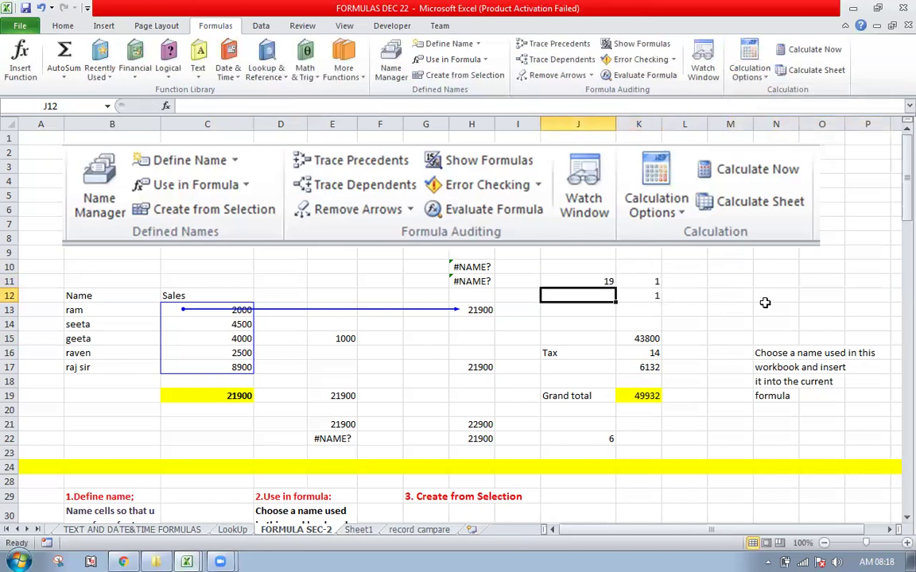
pyautogui.write('1')
pyautogui.press('Up')
# Change Sales cell C14 from 4500 to 1, leaving the total at 21900.
pyautogui.press('Up')
pyautogui.write('1')
pyautogui.press('Return')
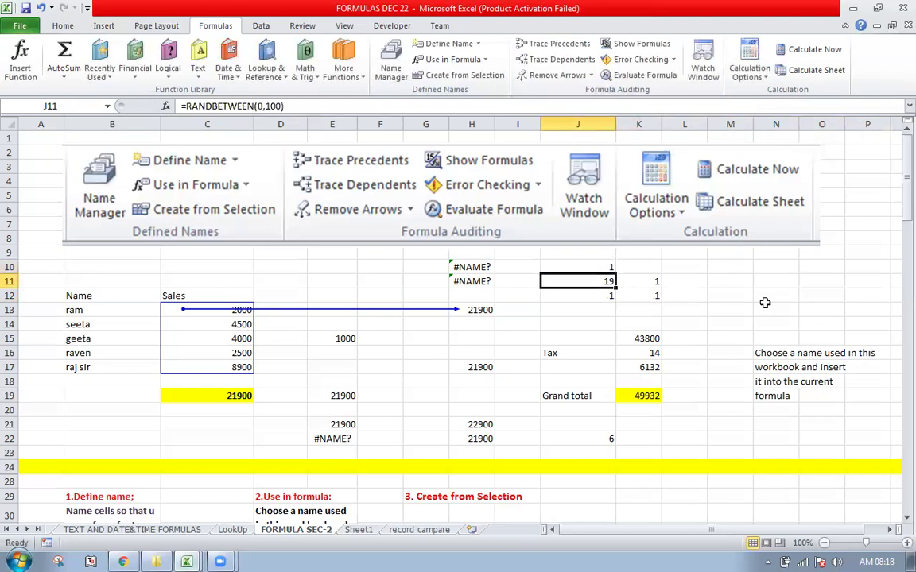
pyautogui.press('Left')
pyautogui.press('Left')
pyautogui.press('Left')
pyautogui.press('Left')
pyautogui.press('Left')
pyautogui.press('Down')
pyautogui.press('Down')
pyautogui.press('Left')
pyautogui.press('Down')
pyautogui.write('1')
pyautogui.press('Return')
pyautogui.press('Up')
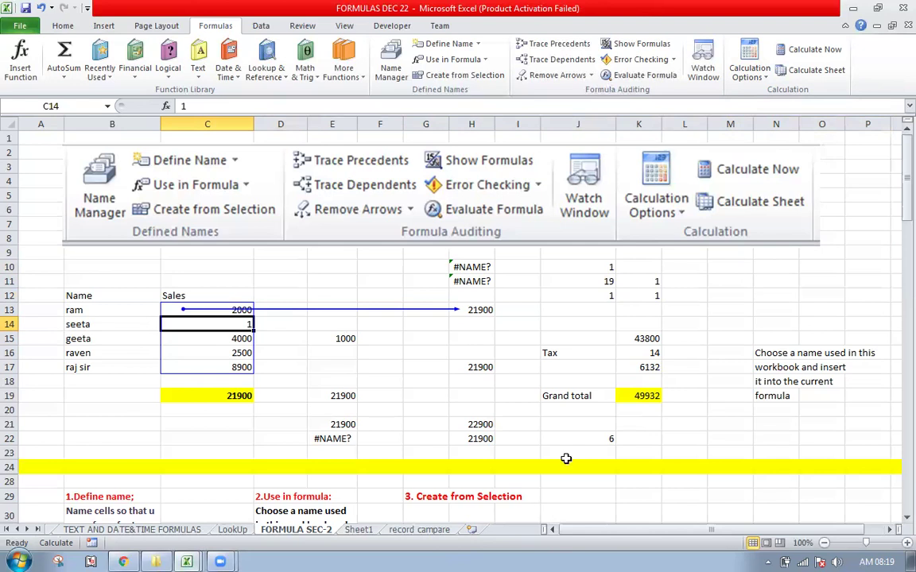
# Recalculate the workbook and sheet so Sales totals 17401 and Grand total 39674.28, then restore Automatic calculation.
pyautogui.click(827, 56)
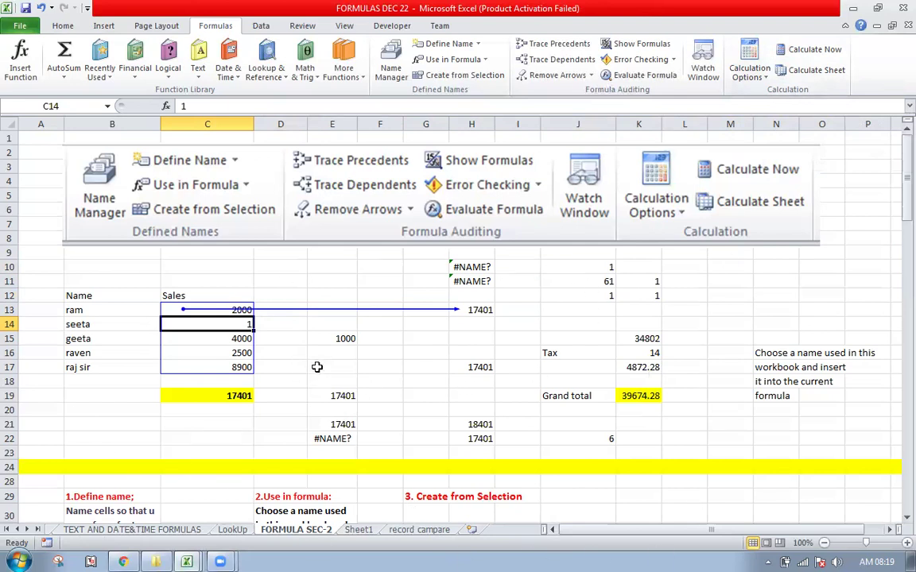
pyautogui.click(828, 77)
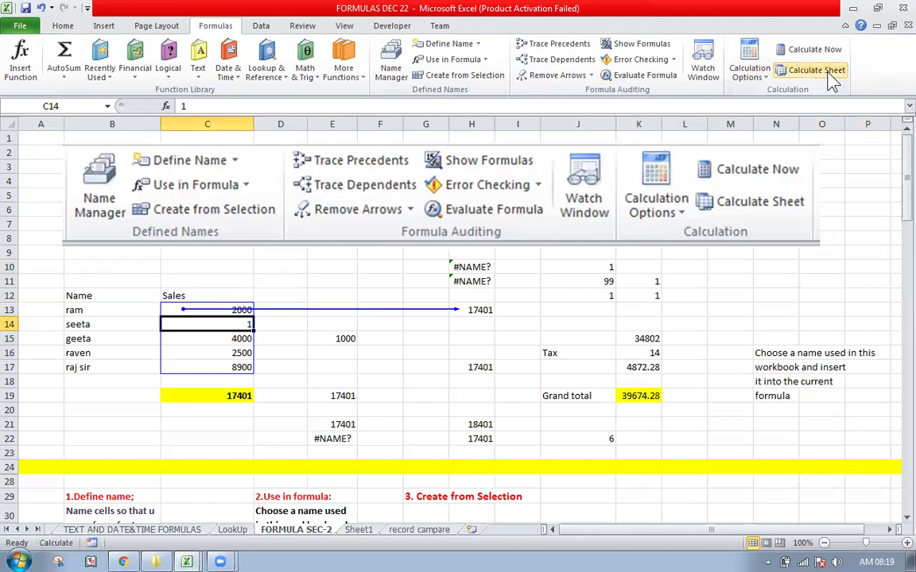
pyautogui.click(763, 78)
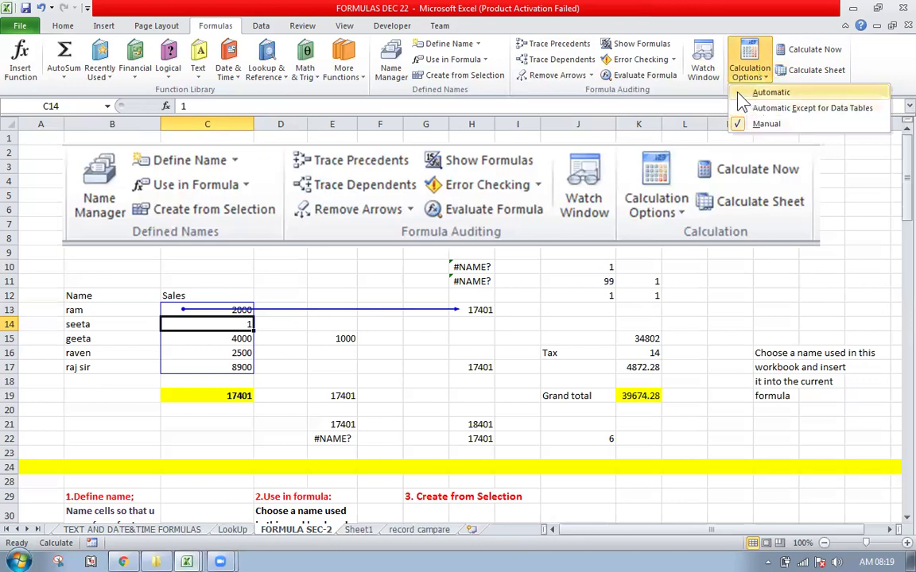
pyautogui.click(805, 93)
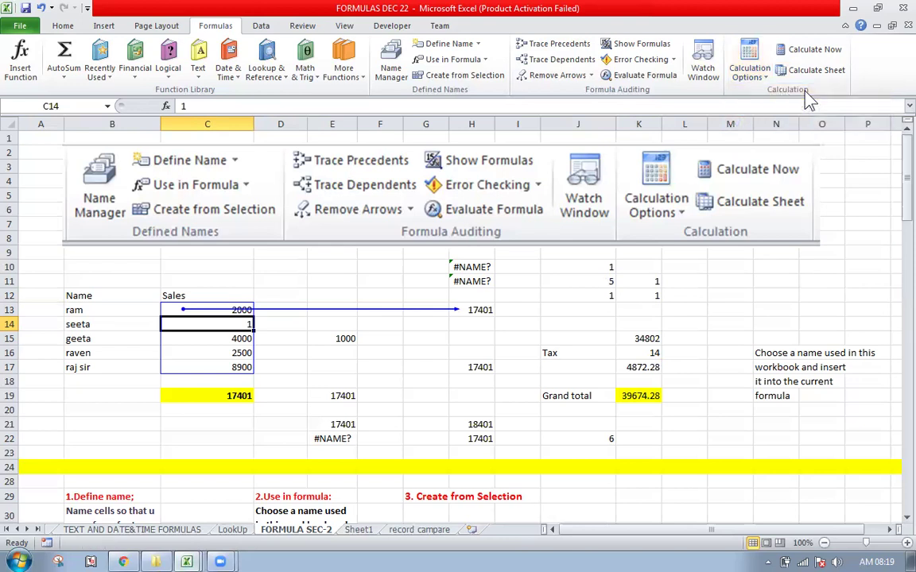
pyautogui.click(310, 202)
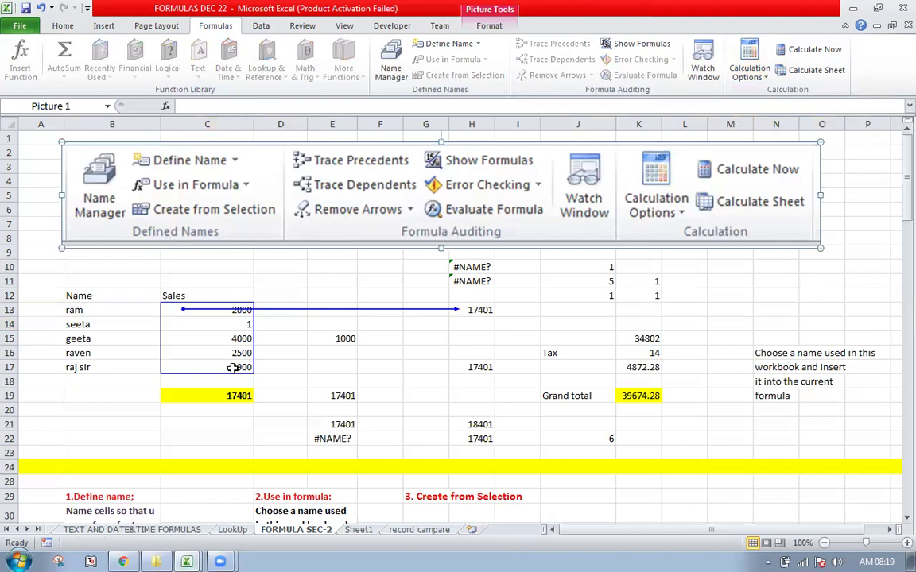
# Scroll down through the notes, selecting the Create from Selection and Name Manager headings.
pyautogui.scroll(-1, 507, 311)
pyautogui.scroll(-4, 508, 311)
pyautogui.scroll(-1, 507, 311)
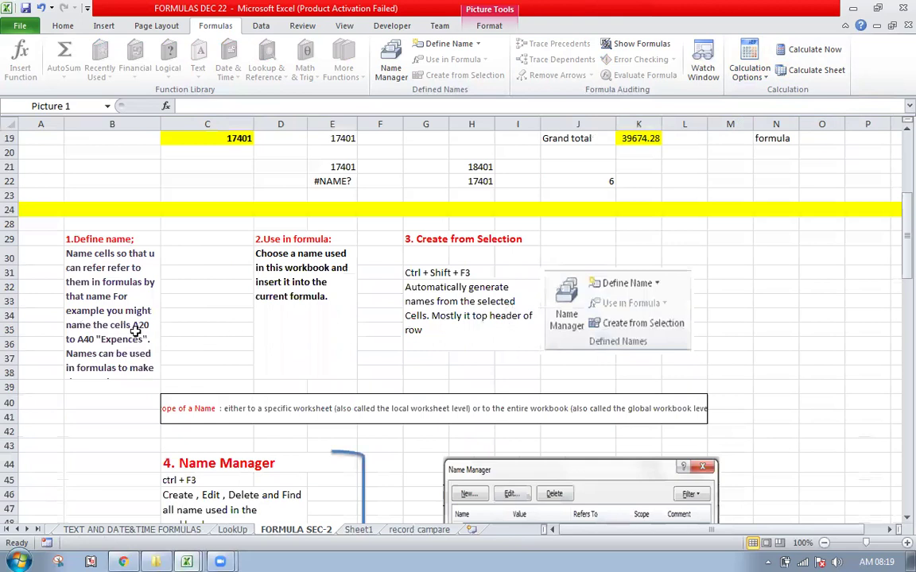
pyautogui.click(87, 239)
pyautogui.click(334, 238)
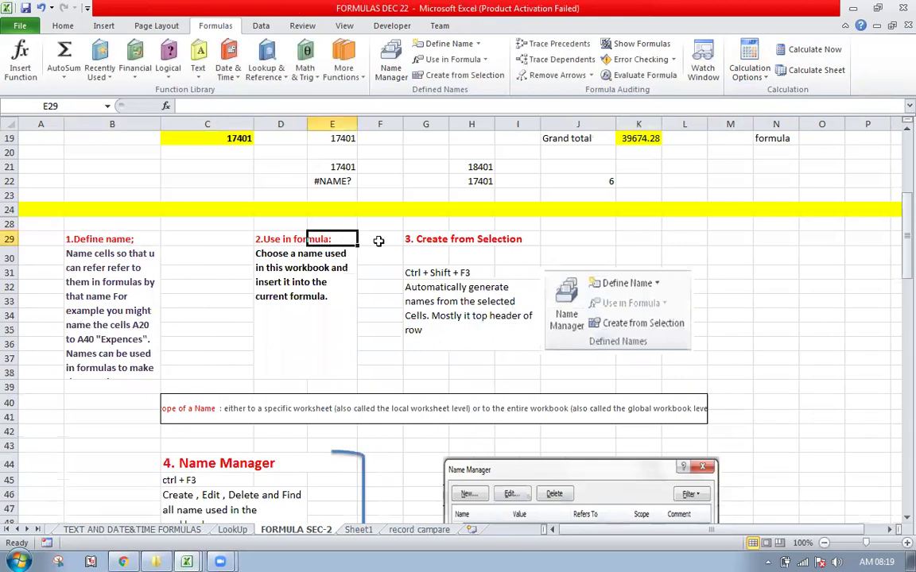
pyautogui.click(443, 238)
pyautogui.scroll(-6, 473, 241)
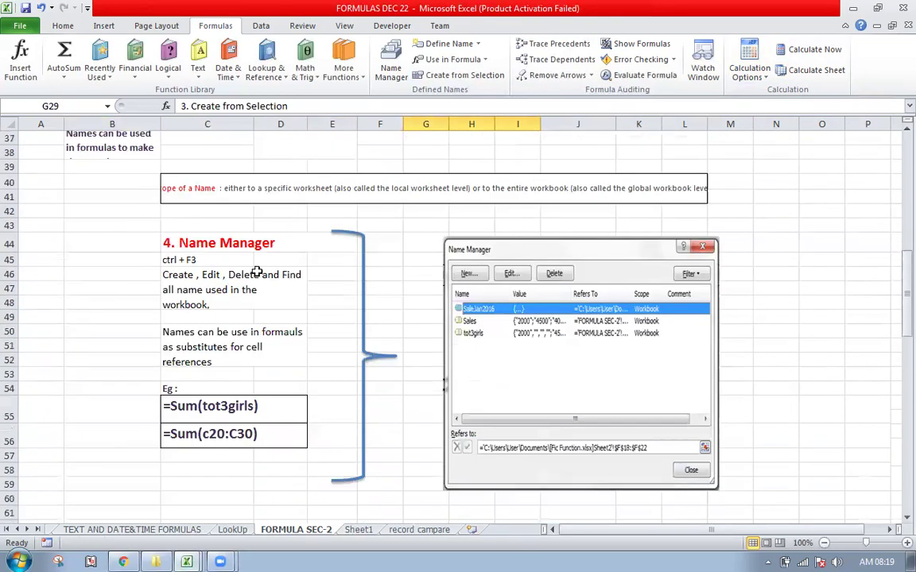
pyautogui.click(213, 240)
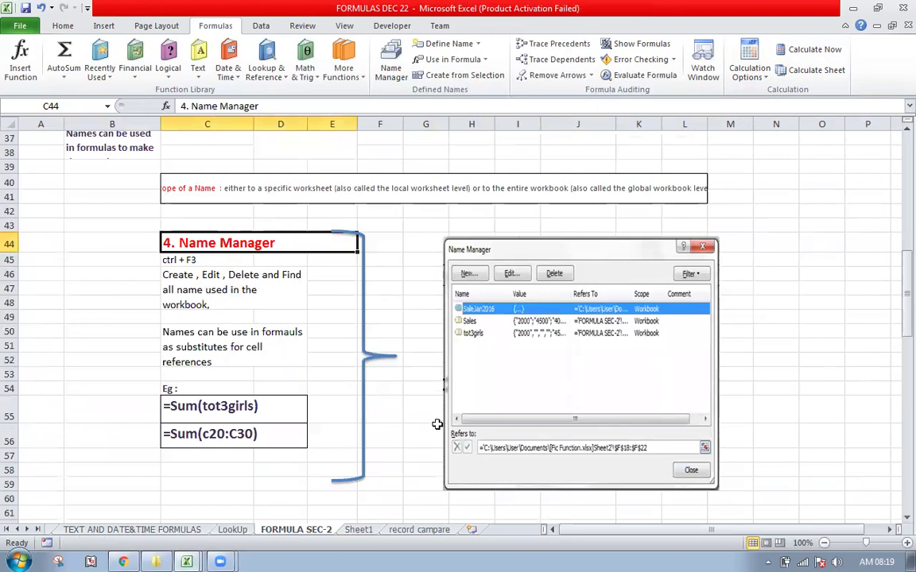
pyautogui.click(217, 260)
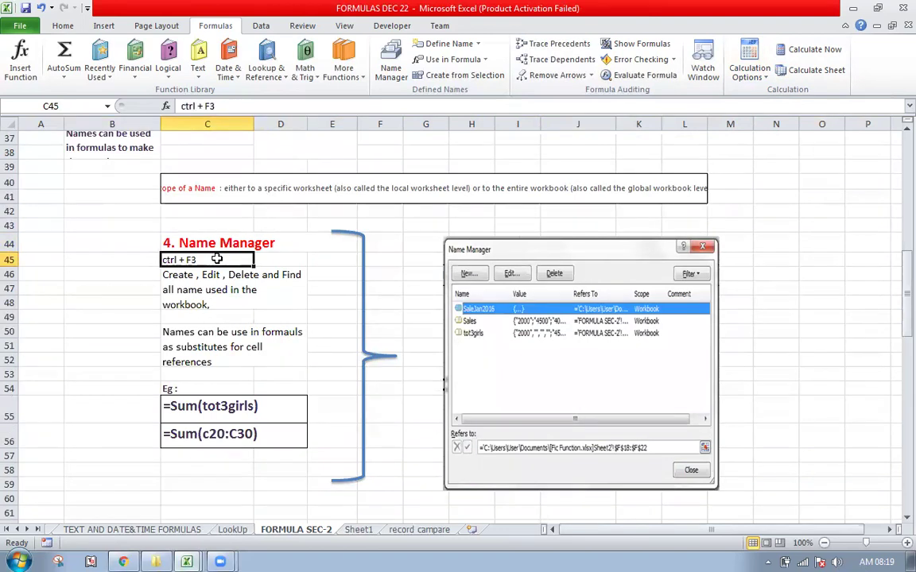
# Move further down past the Trace Precedents, Trace Dependents and Show Formulas headings.
pyautogui.scroll(-3, 444, 363)
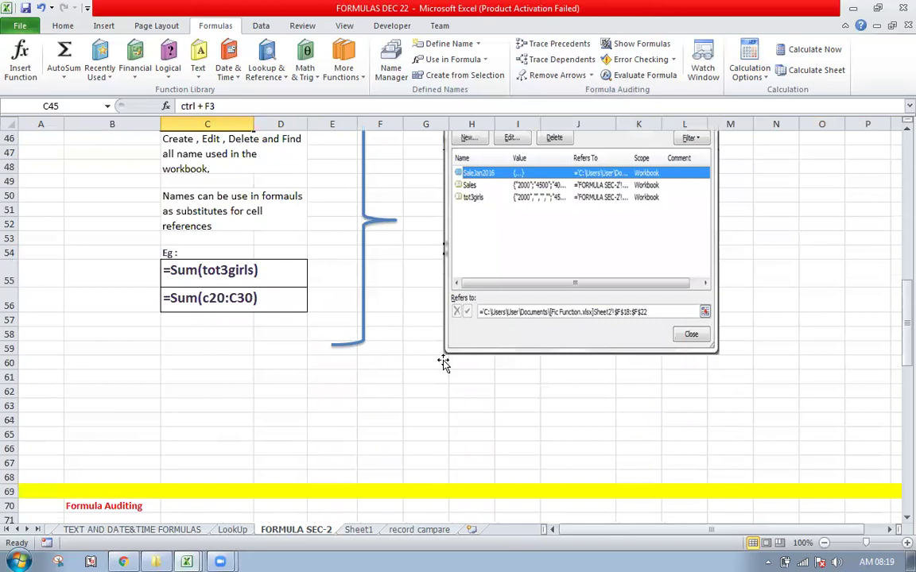
pyautogui.scroll(-3, 444, 362)
pyautogui.scroll(-3, 443, 362)
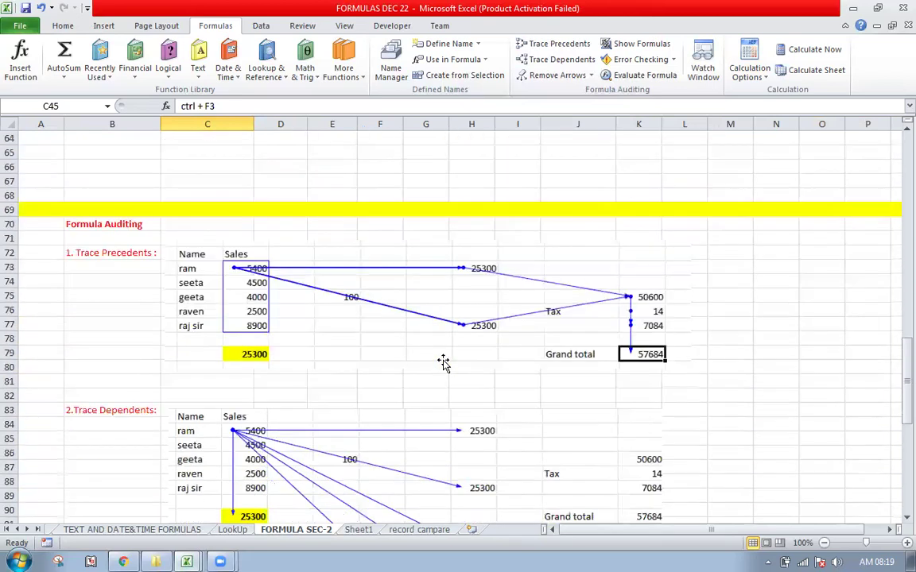
pyautogui.click(101, 253)
pyautogui.click(102, 411)
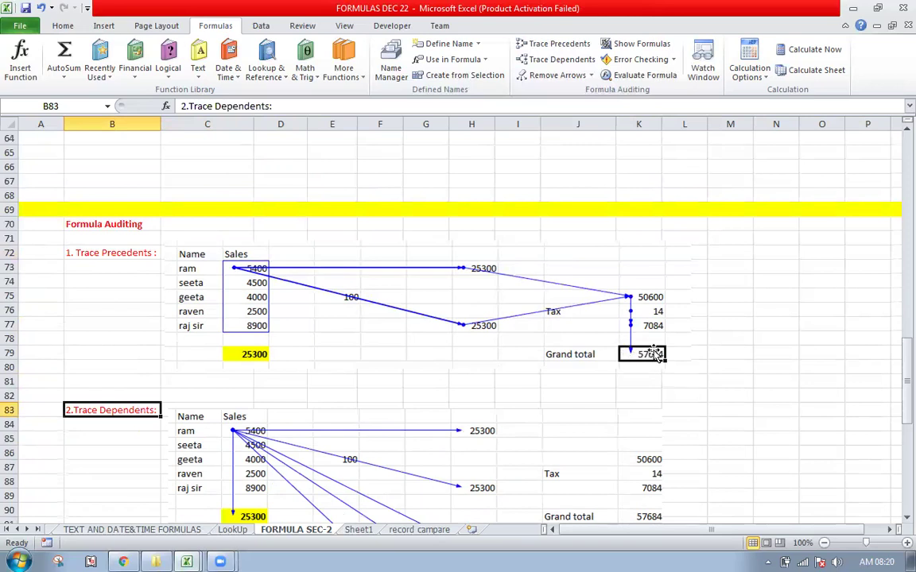
pyautogui.scroll(-3, 655, 354)
pyautogui.scroll(-1, 477, 350)
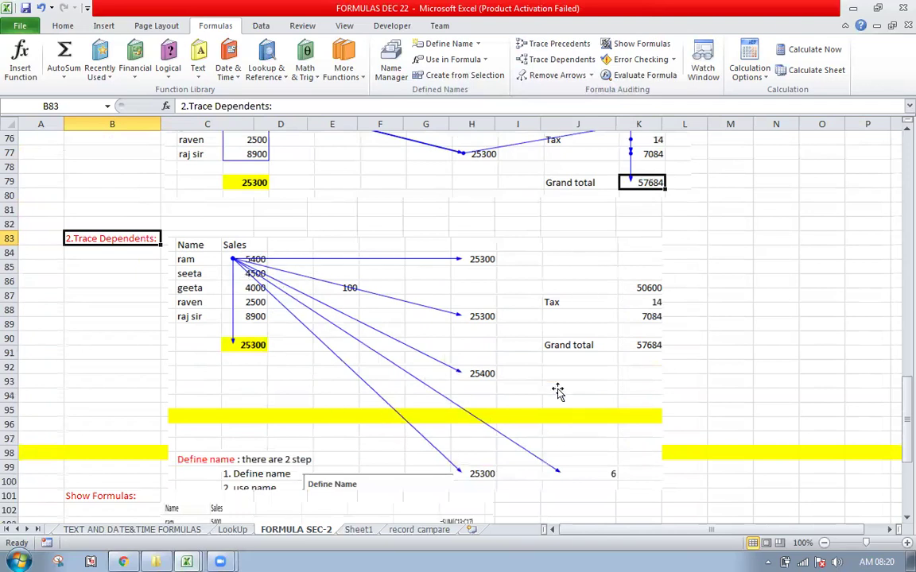
pyautogui.scroll(-5, 570, 323)
pyautogui.click(98, 283)
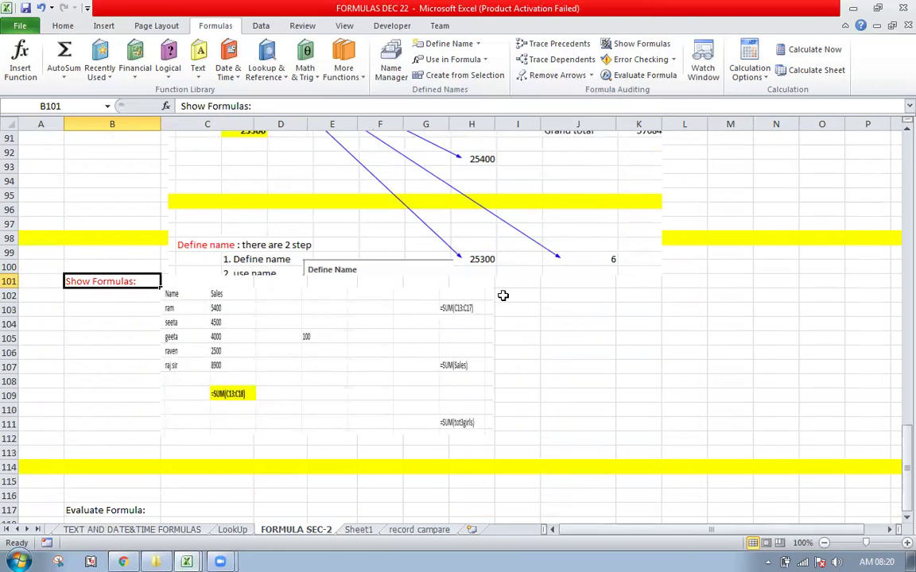
# Select the 'Evaluate Formula:' heading in B117, then show and dismiss the Review tab's KeyTips.
pyautogui.scroll(-2, 497, 292)
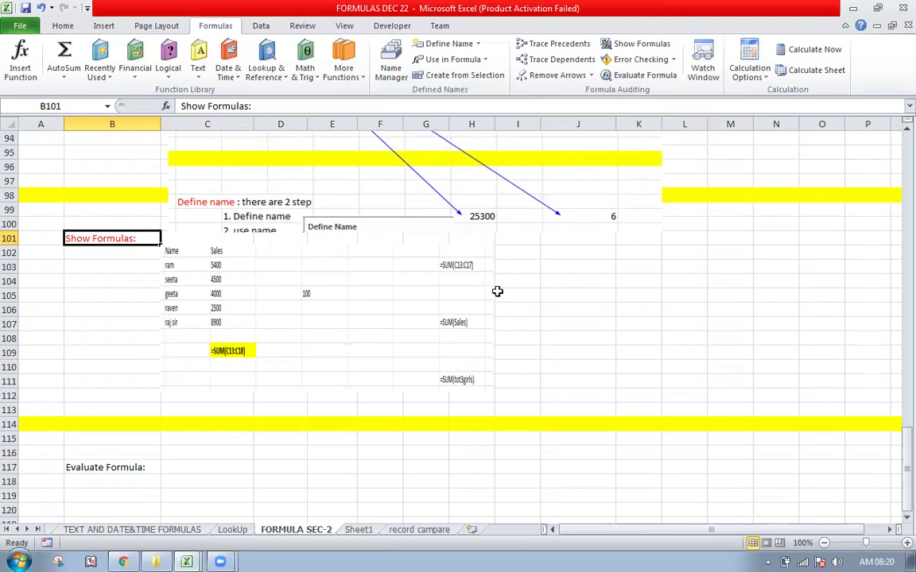
pyautogui.scroll(-3, 497, 292)
pyautogui.click(118, 300)
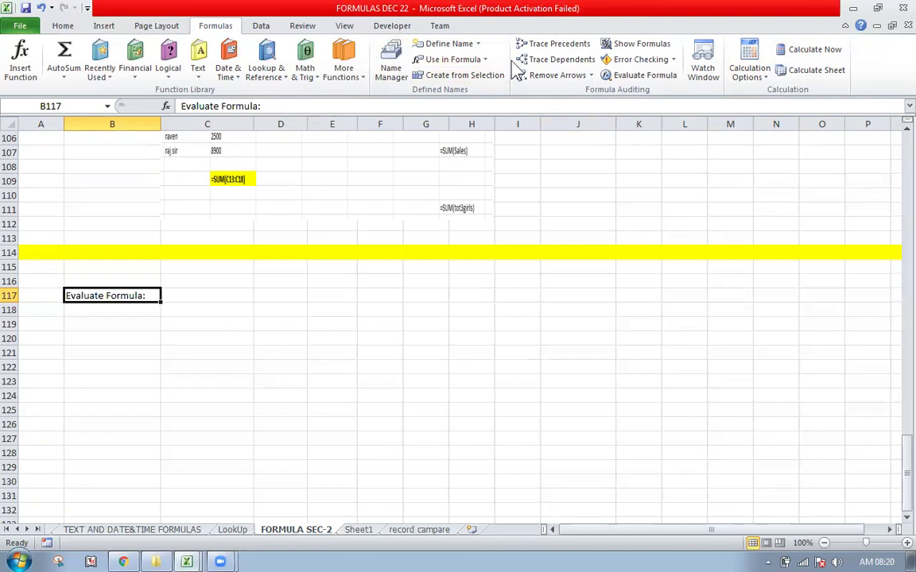
pyautogui.hotkey('alt', 'r')
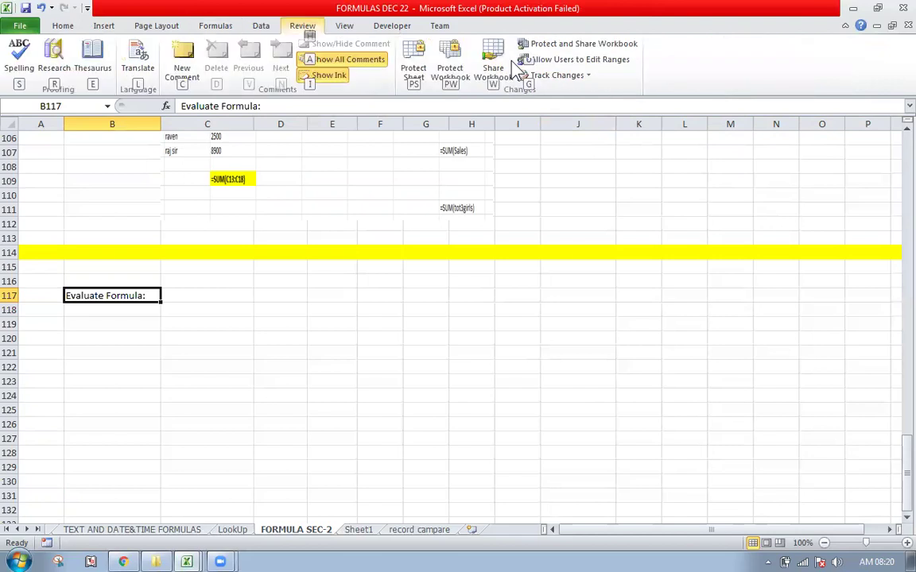
pyautogui.press('Escape')
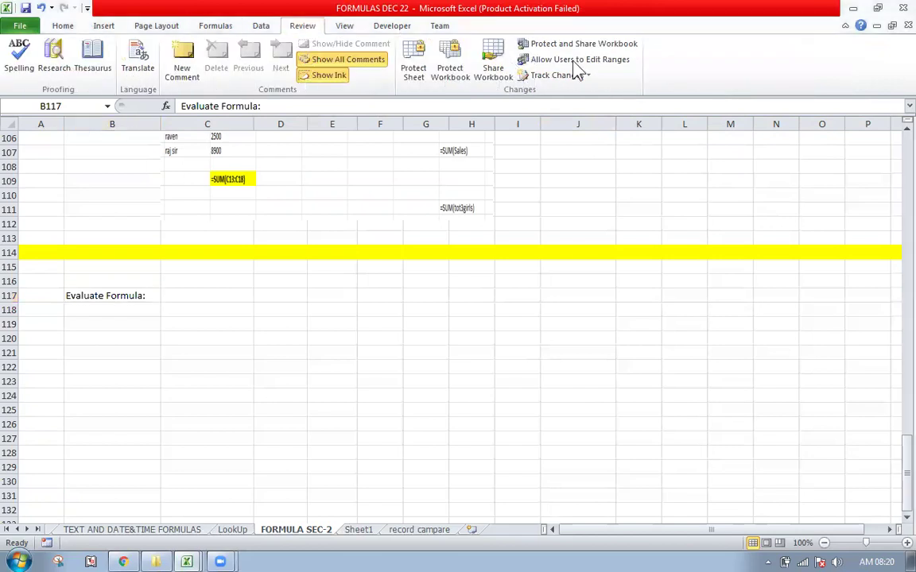